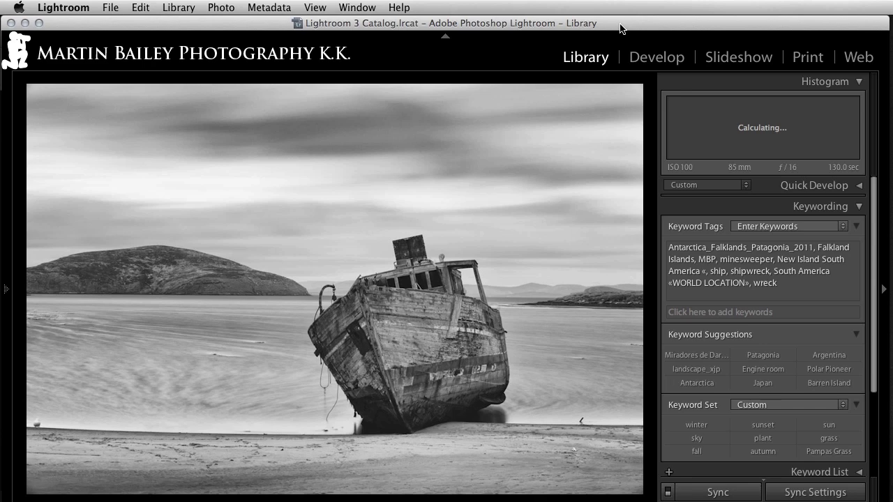
View the five-star photos one at a time in Loupe view, from the shipwreck through to the dandelion.
key("Right")
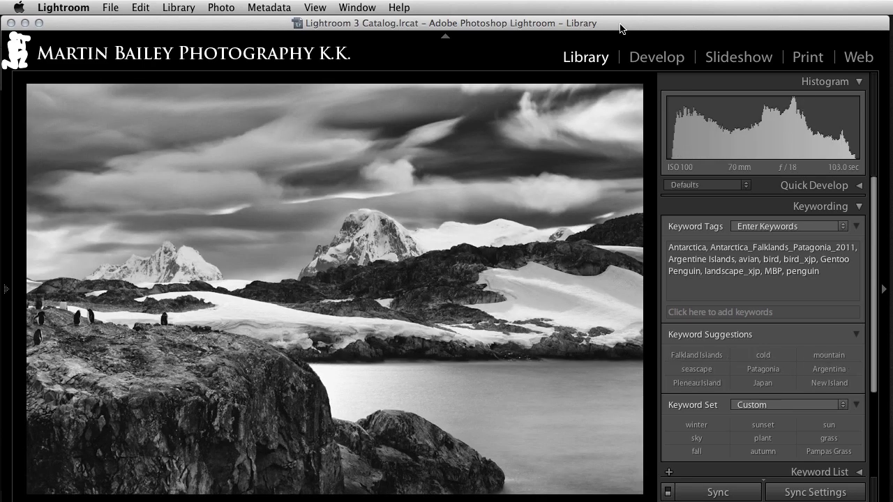
key("Right")
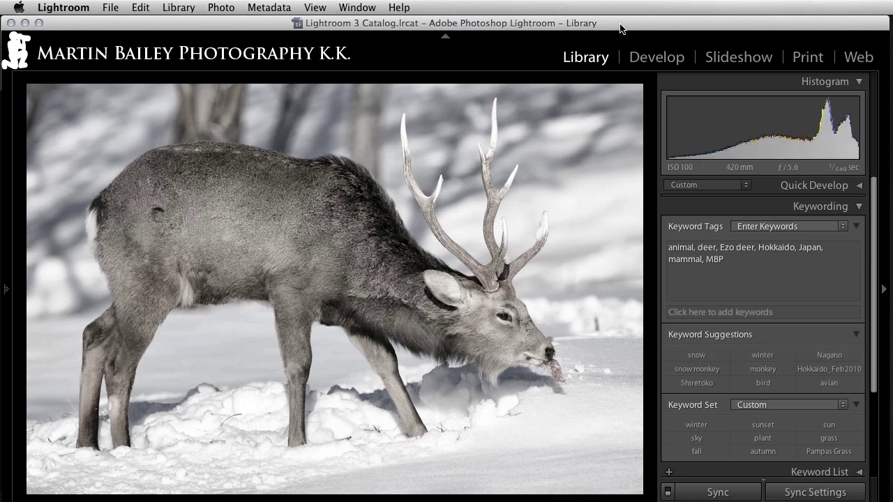
key("Right")
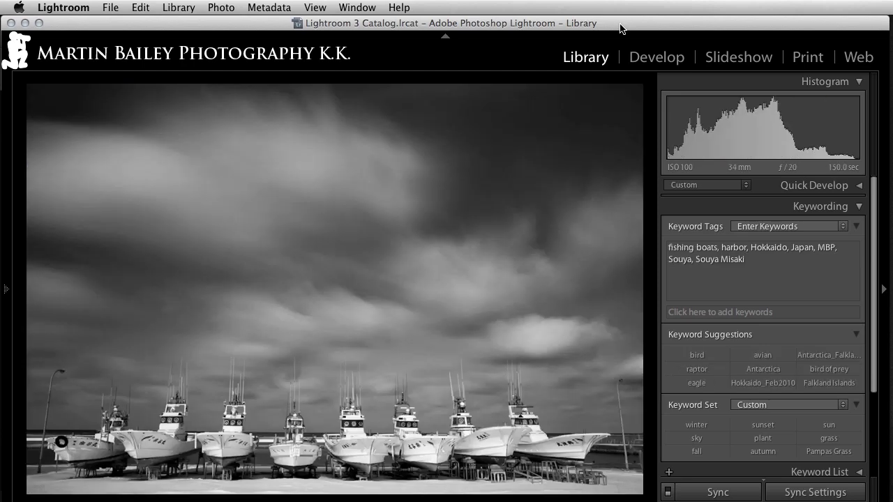
key("Right")
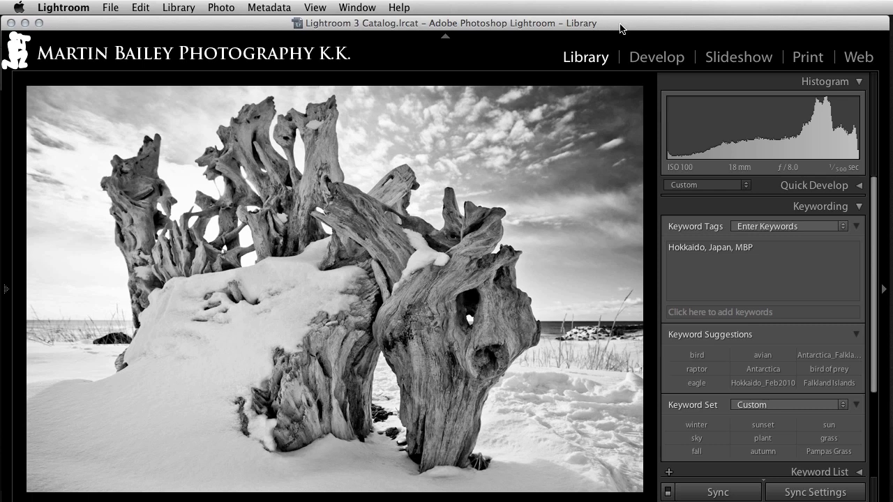
key("Right")
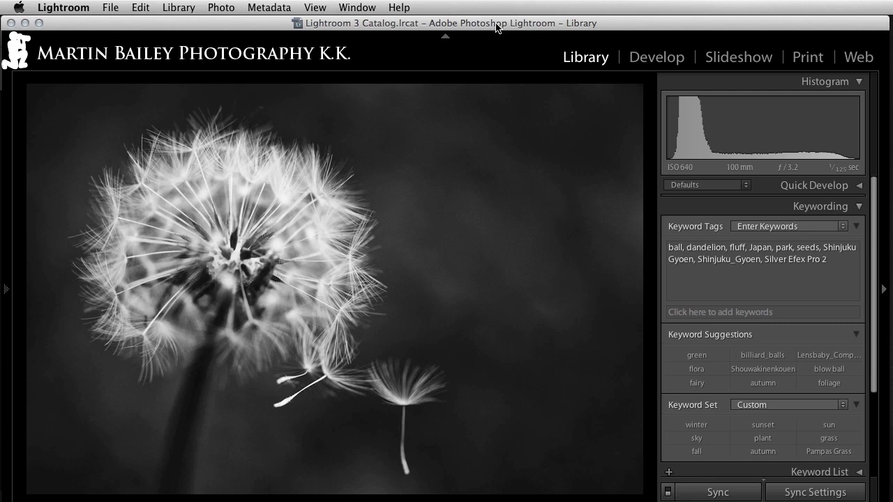
Go once through the complete set of five-star photos at full view, from the Patagonia landscape round to the dandelion.
key("Right")
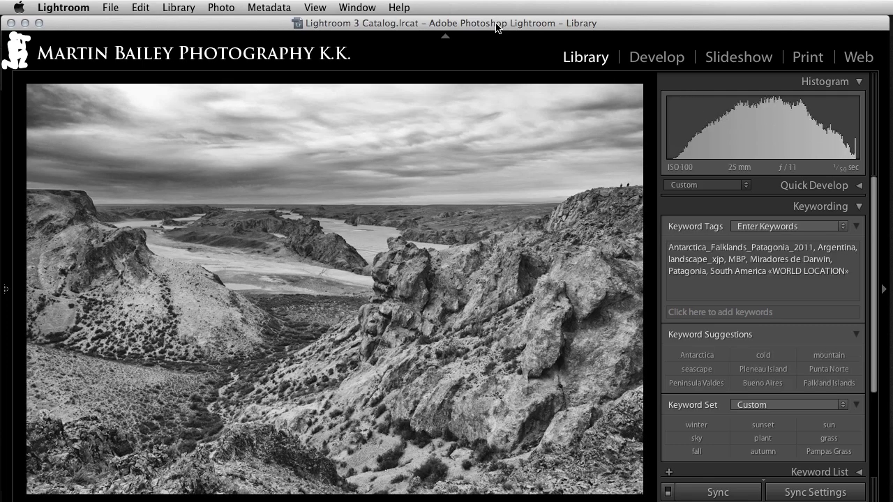
key("Right")
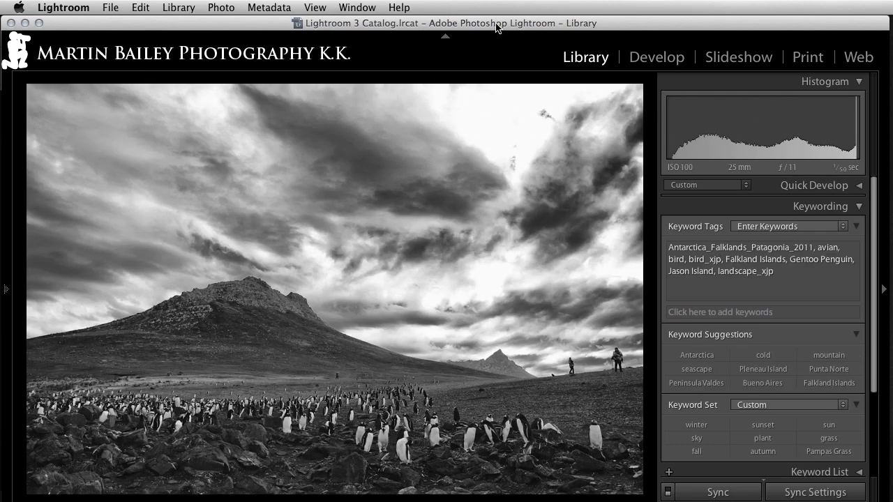
key("Right")
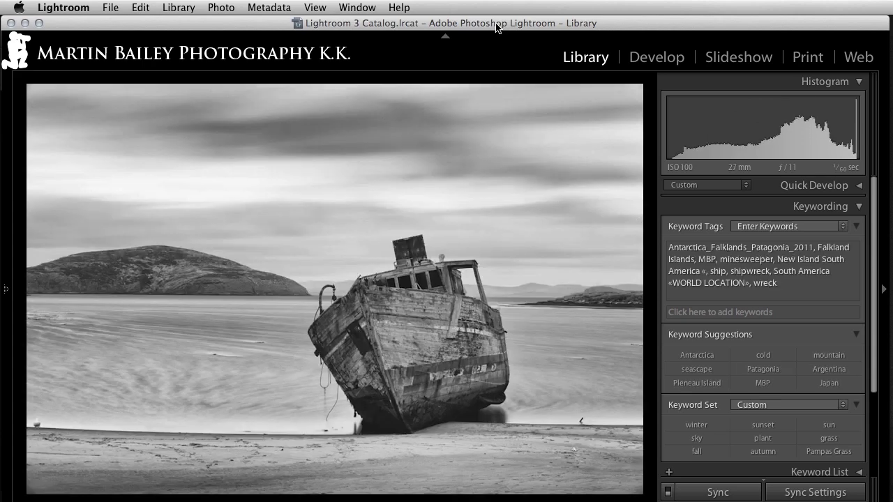
key("Right")
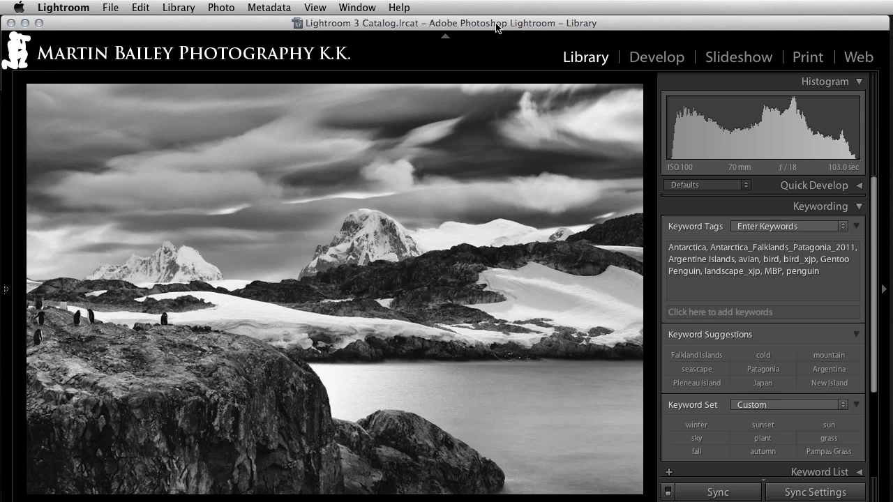
key("Right")
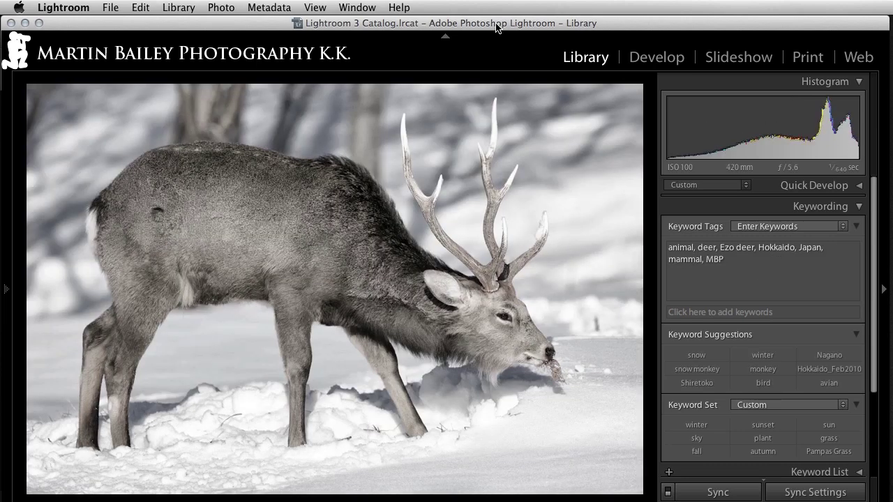
key("Right")
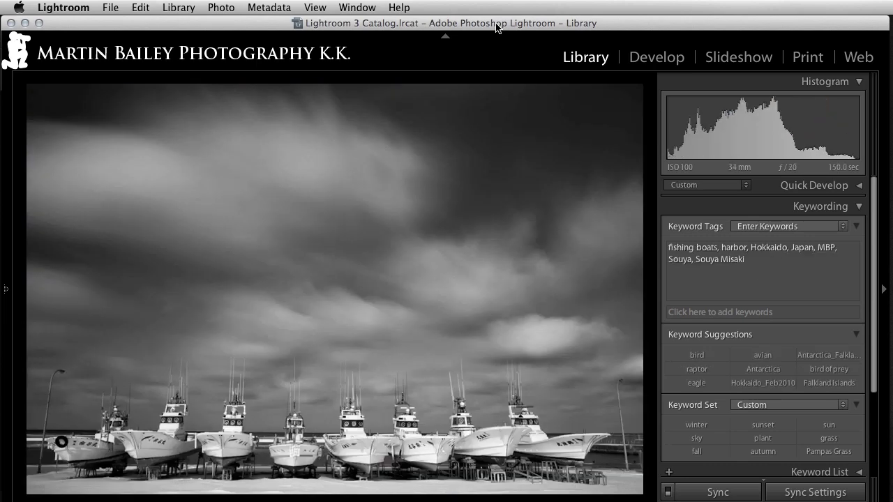
key("Right")
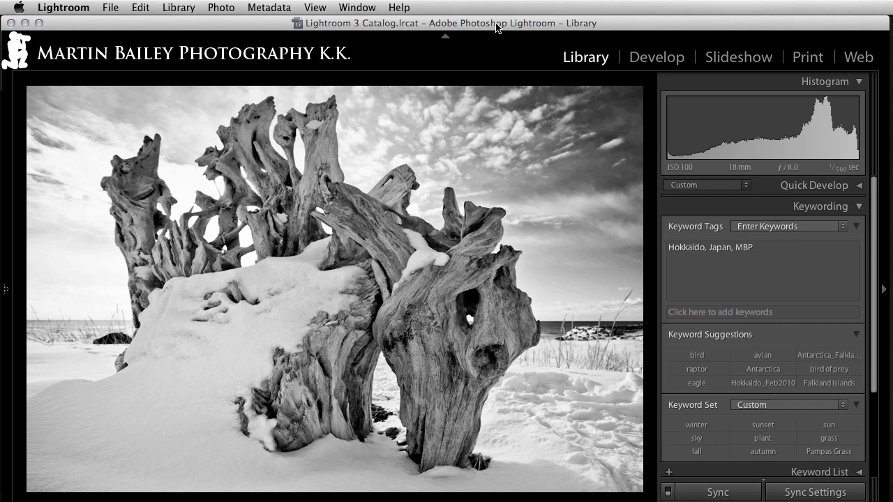
key("Right")
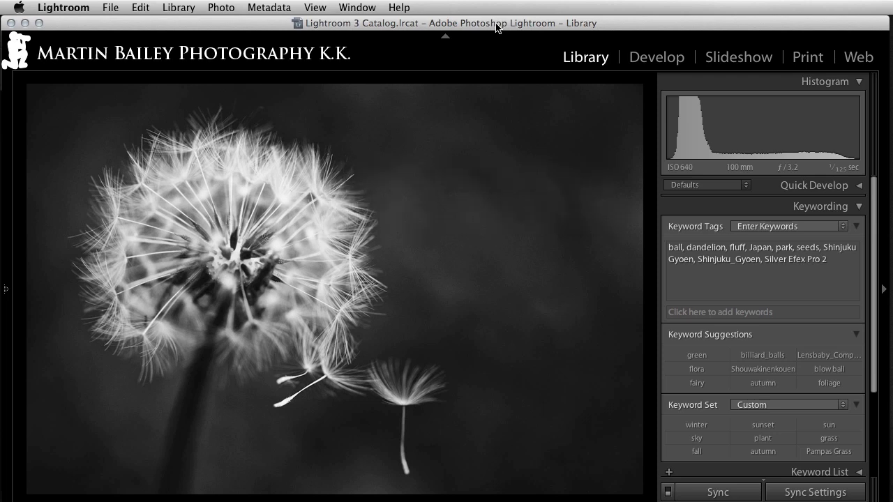
Show the photos as a grid, browse the rows down to the driftwood shot and return to the dandelion photo.
key("g")
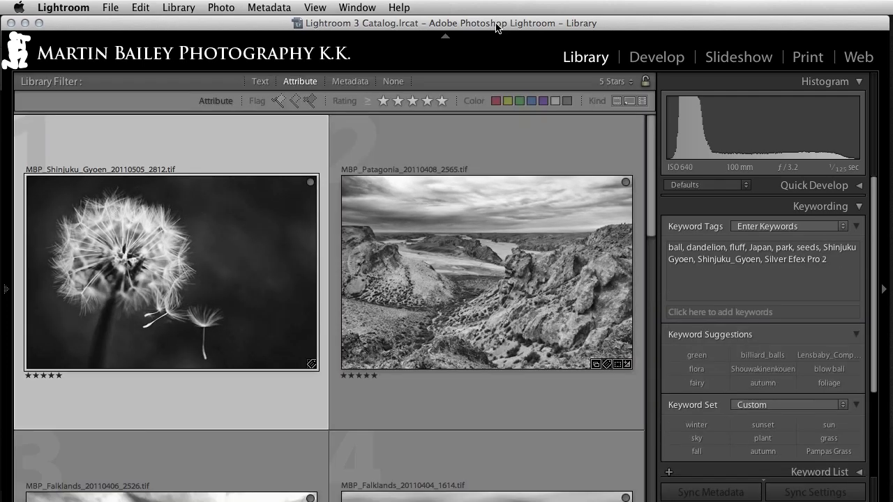
key("Down")
key("Down")
key("Right")
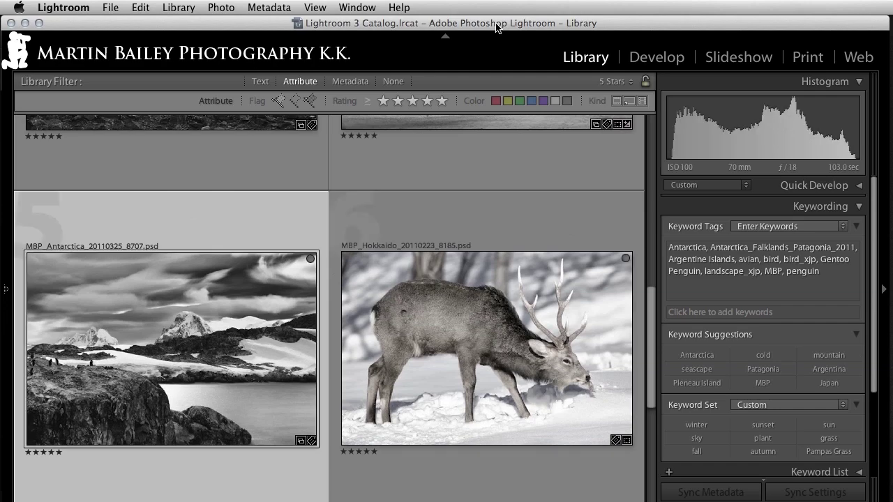
key("Down")
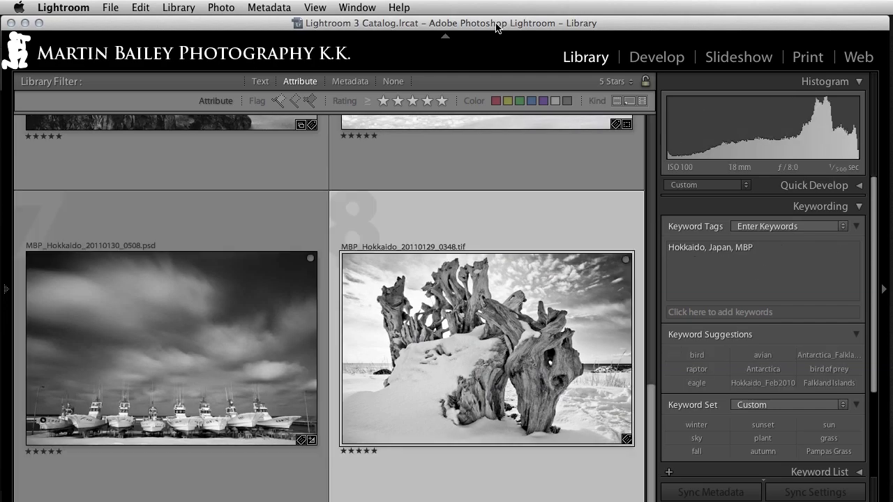
key("Up")
key("Up")
key("Up")
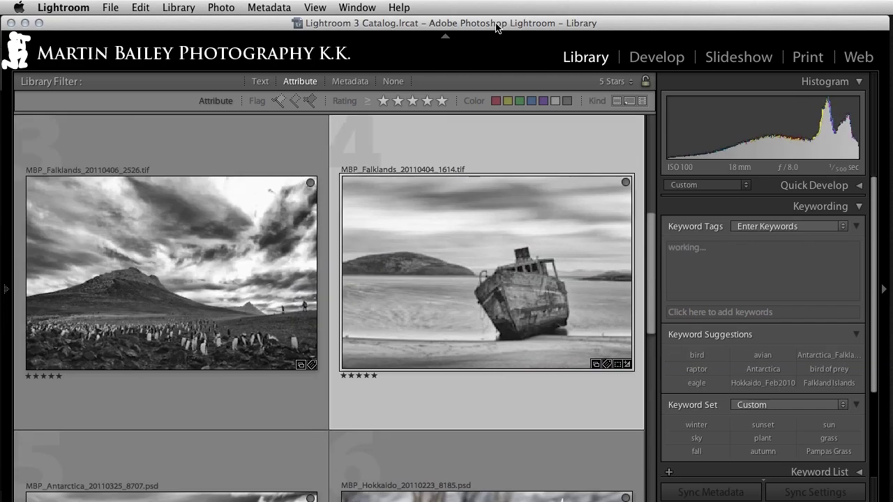
key("Left")
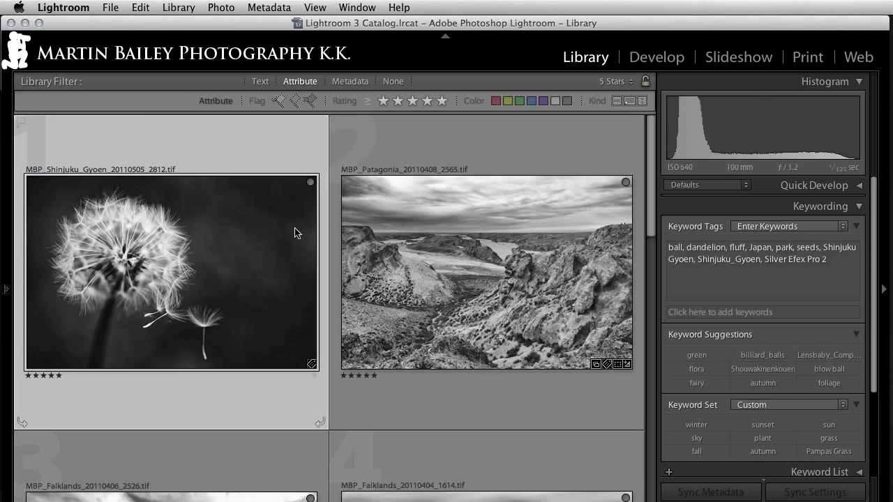
Filter the library to 3 stars or higher, browse the colour and black-and-white pairs, and reselect the first colour dandelion photo.
left_click(413, 101)
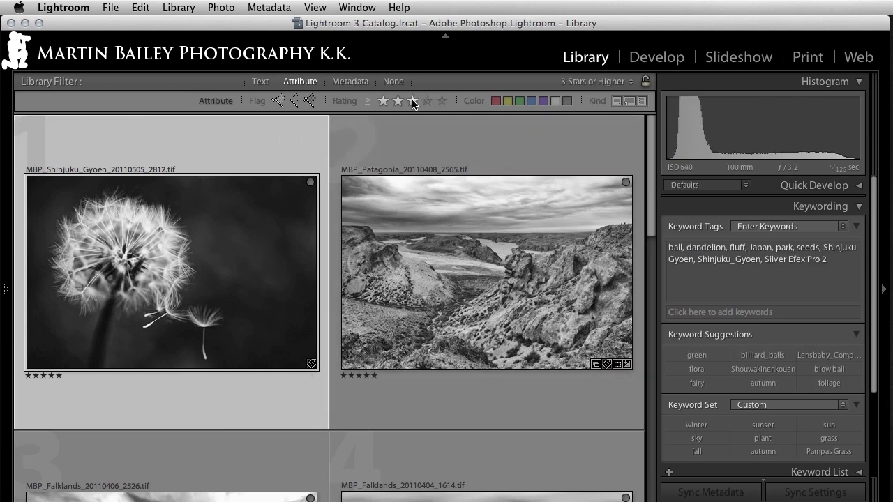
key("Left")
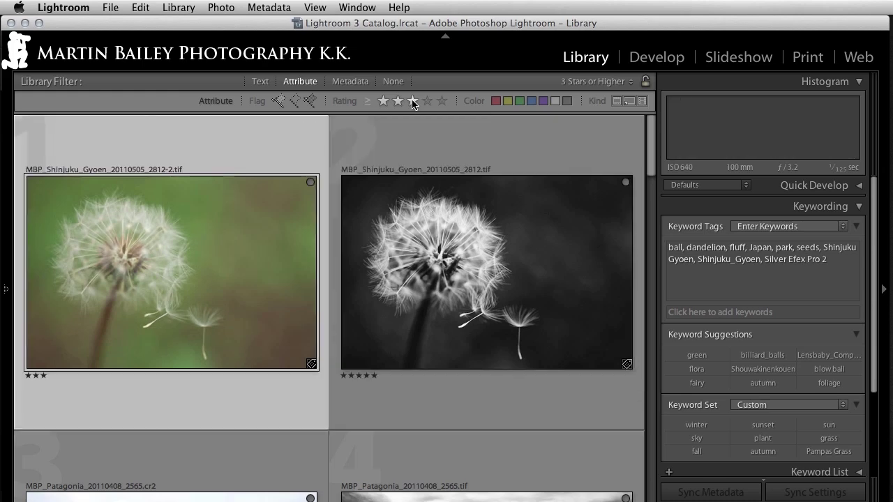
key("Down")
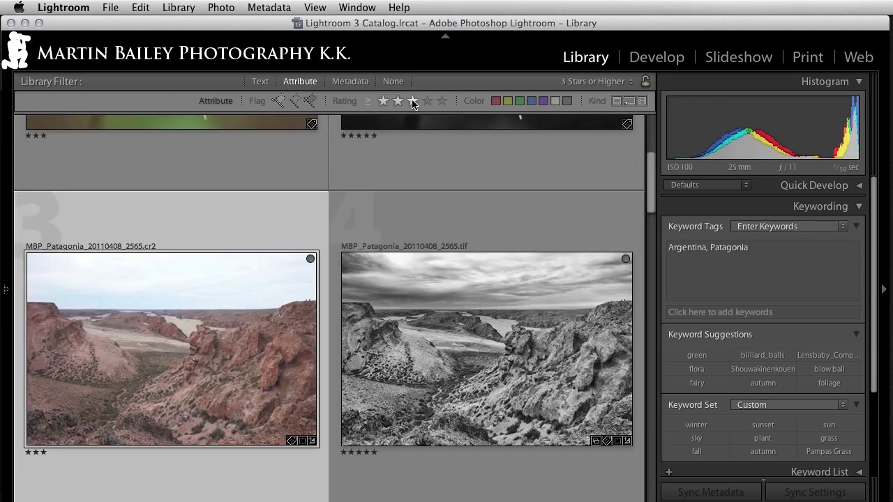
key("Down")
key("Down")
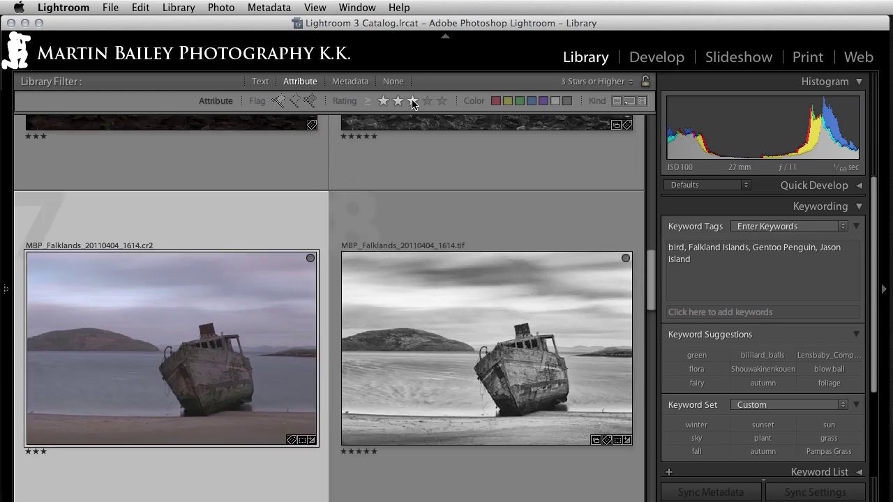
key("Down")
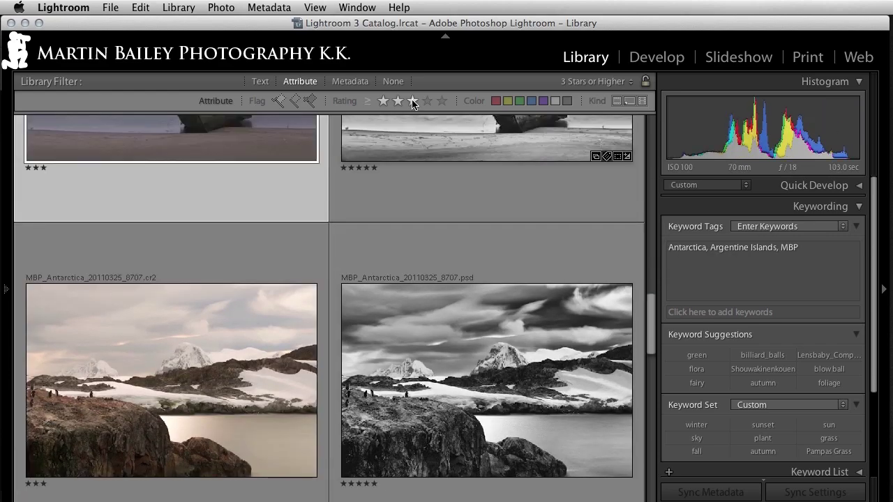
key("Up")
key("Up")
key("Up")
key("Up")
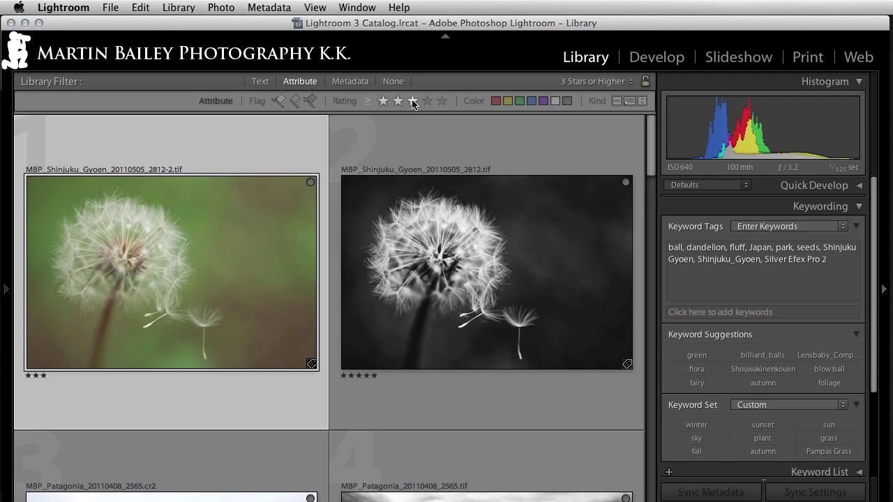
Return to Loupe view and compare the Patagonia landscape's colour original with its black-and-white version.
key("e")
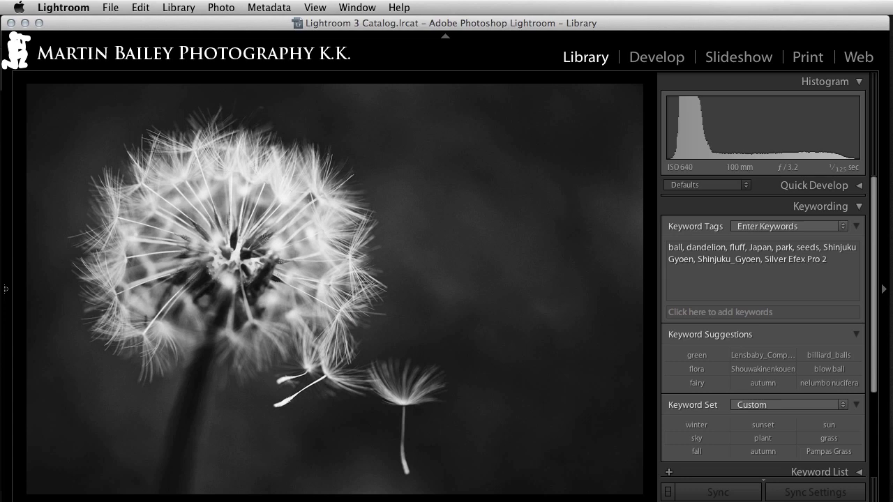
key("Right")
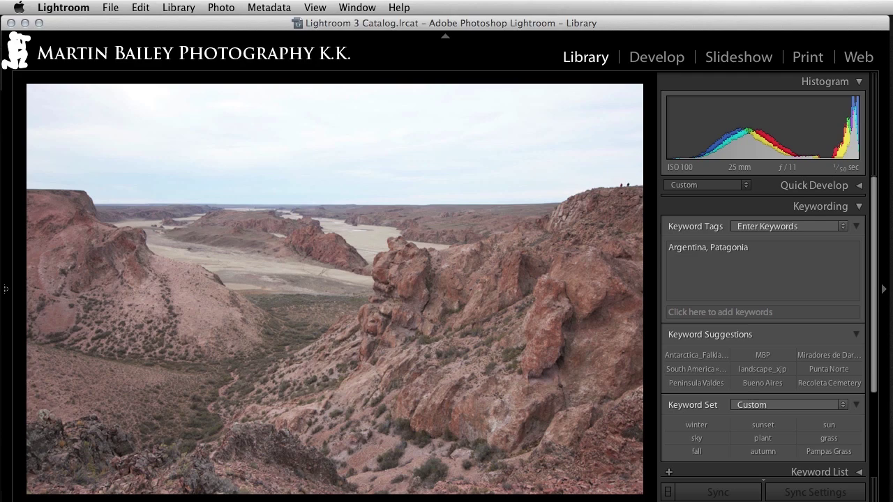
key("Right")
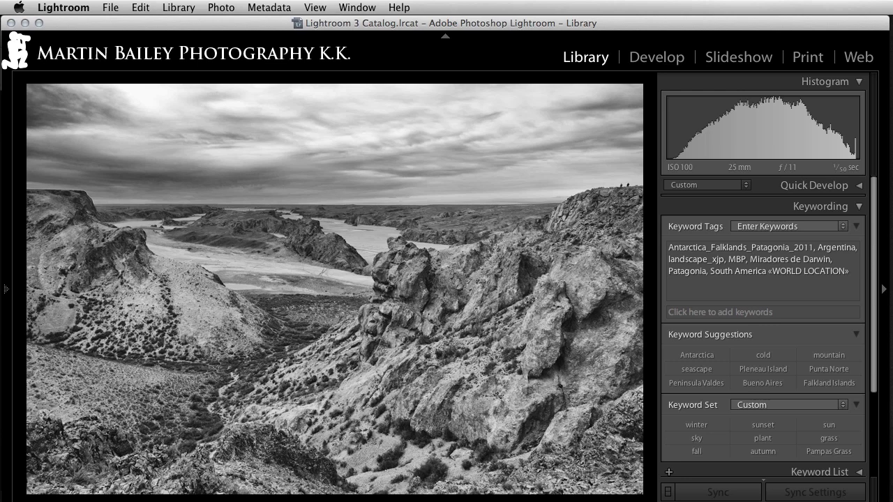
key("Left")
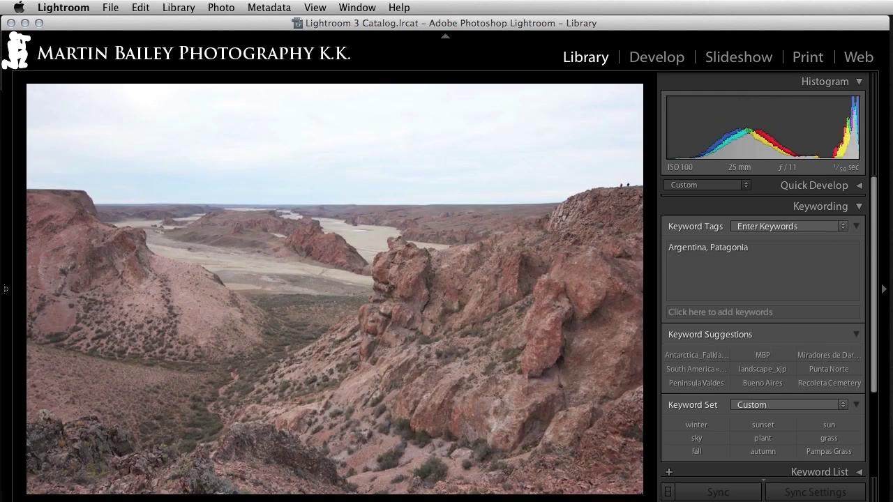
key("Right")
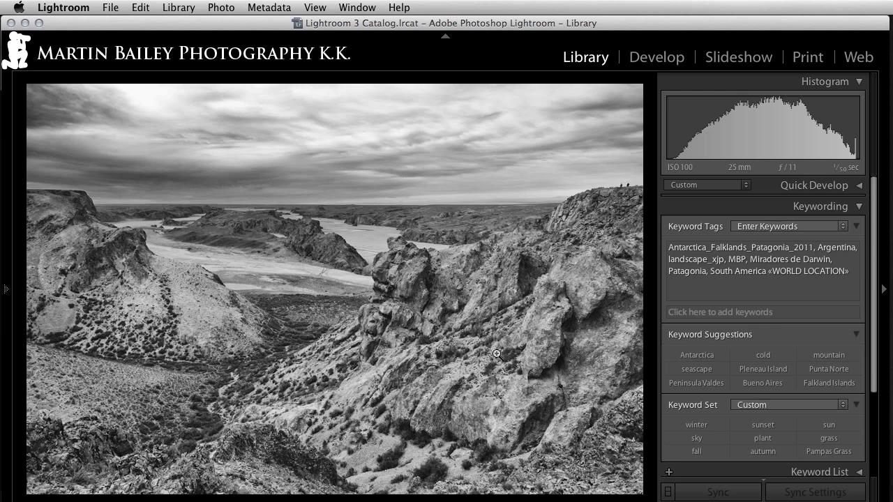
Compare the colour original of the penguin colony below the mountain with its black-and-white version, ending on the black-and-white one.
key("Right")
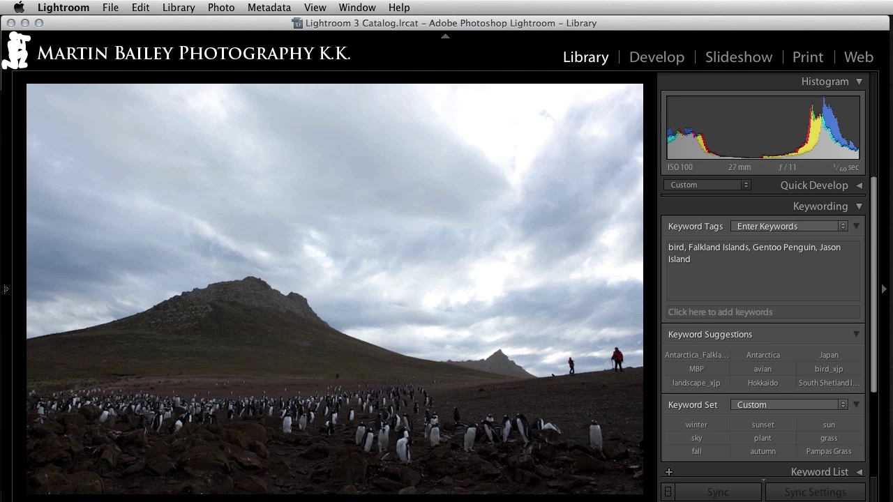
key("Right")
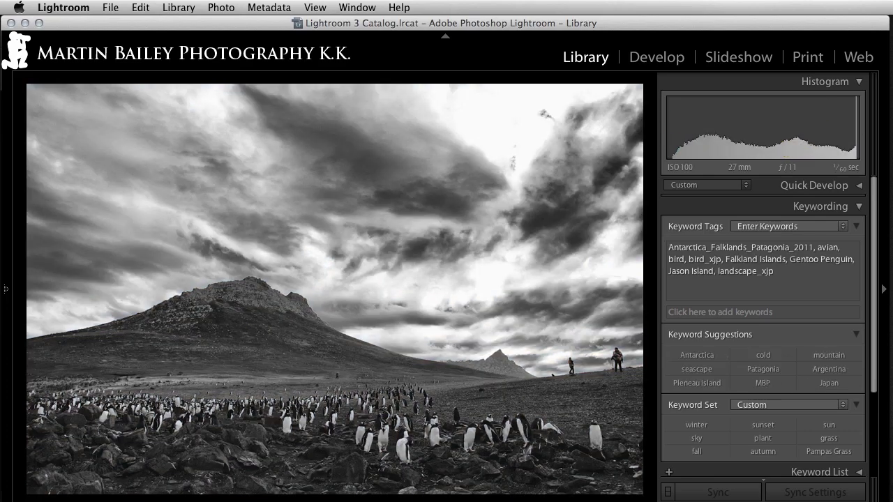
key("Left")
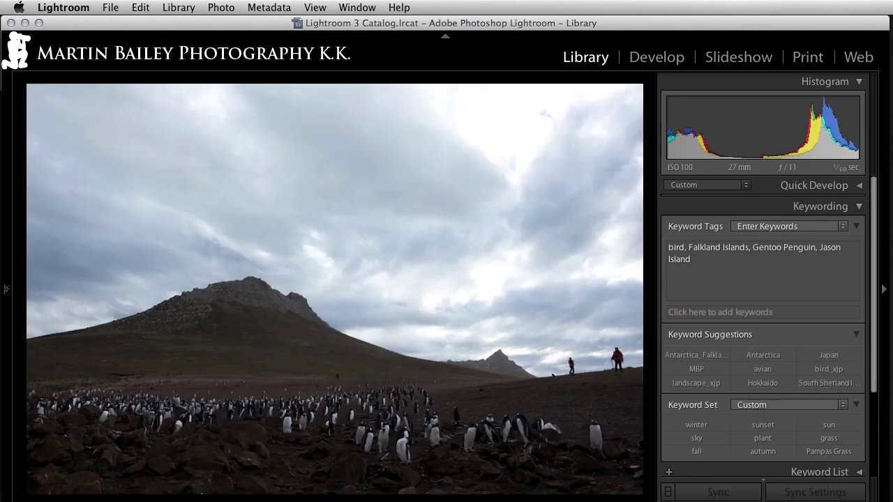
key("Right")
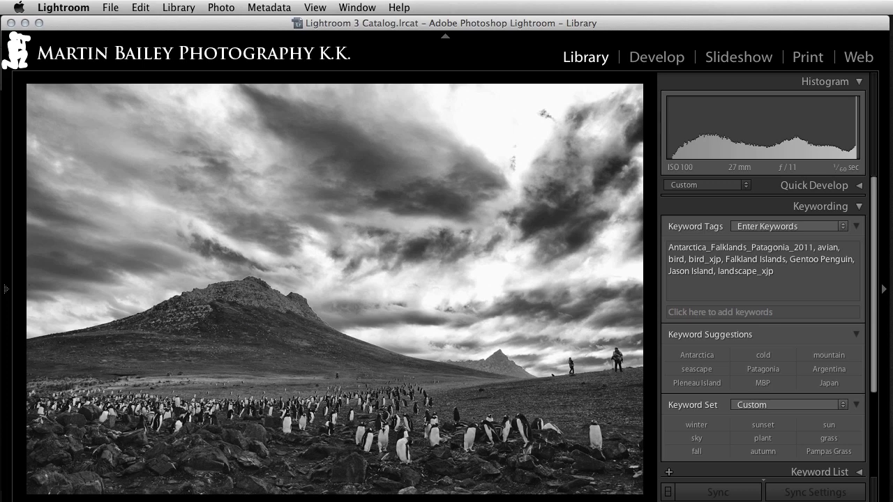
key("Left")
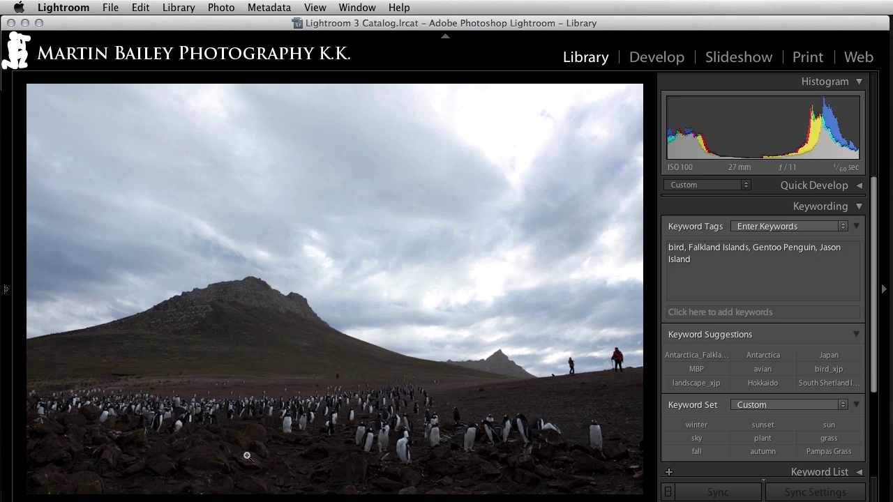
key("Right")
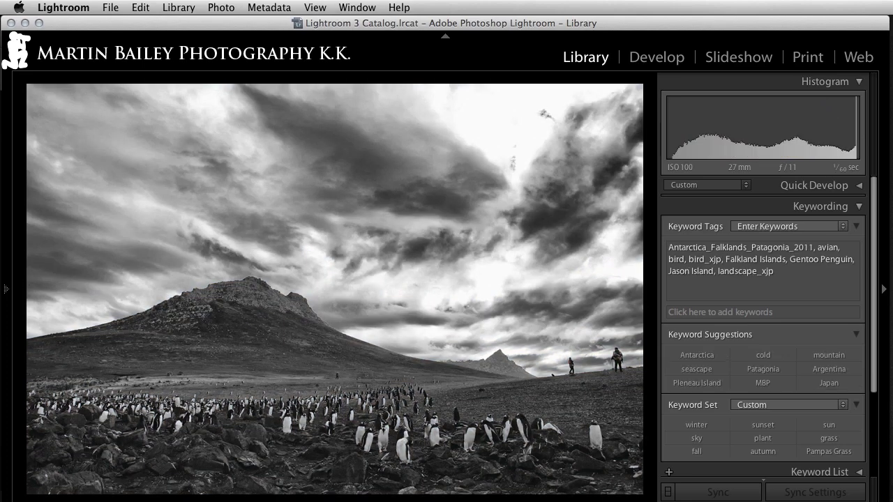
Compare the colour original of the beached shipwreck with its black-and-white version, switching back and forth between the two.
key("Right")
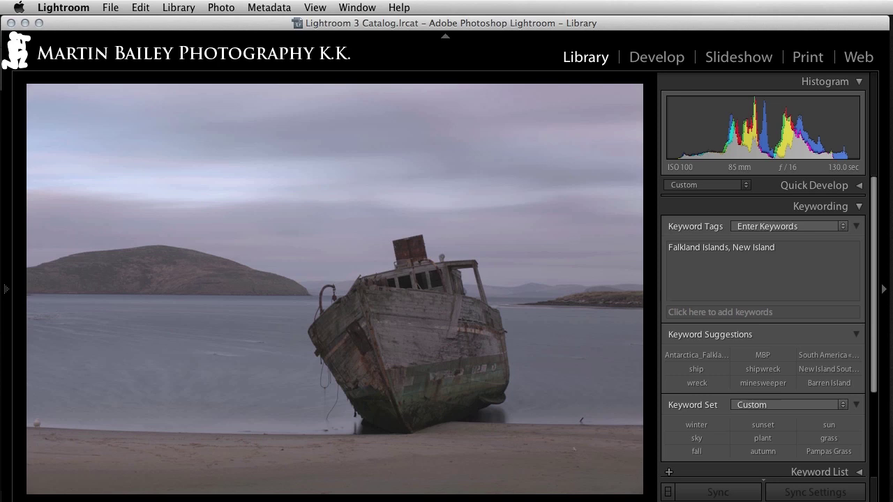
key("Right")
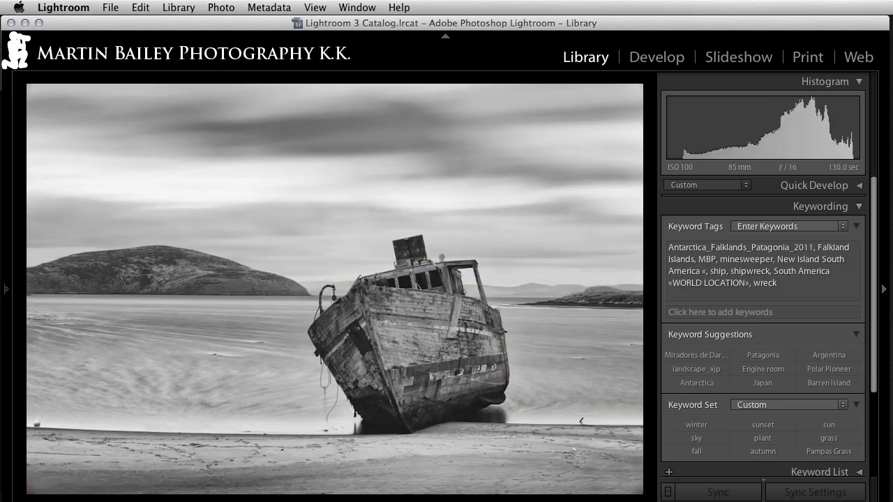
key("Left")
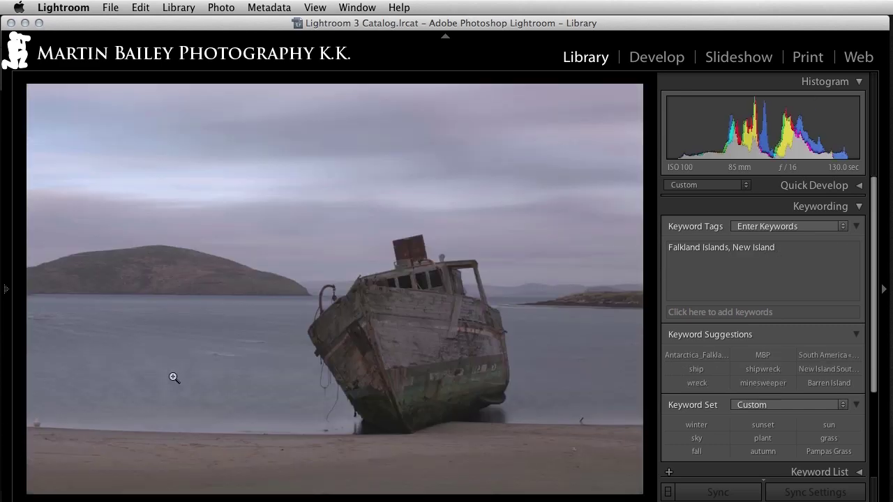
key("Right")
Inspect the penguins up close in the colour Antarctic coast photo, and compare the full image with its black-and-white version.
key("Right")
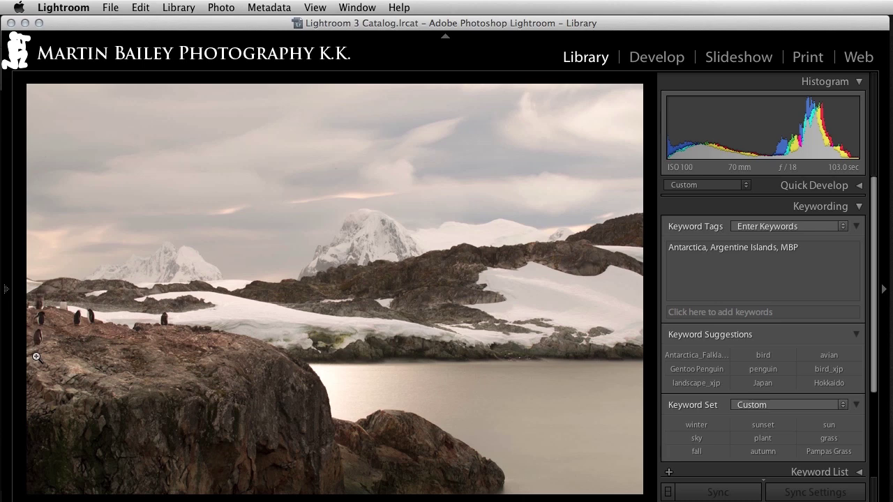
left_click(50, 304)
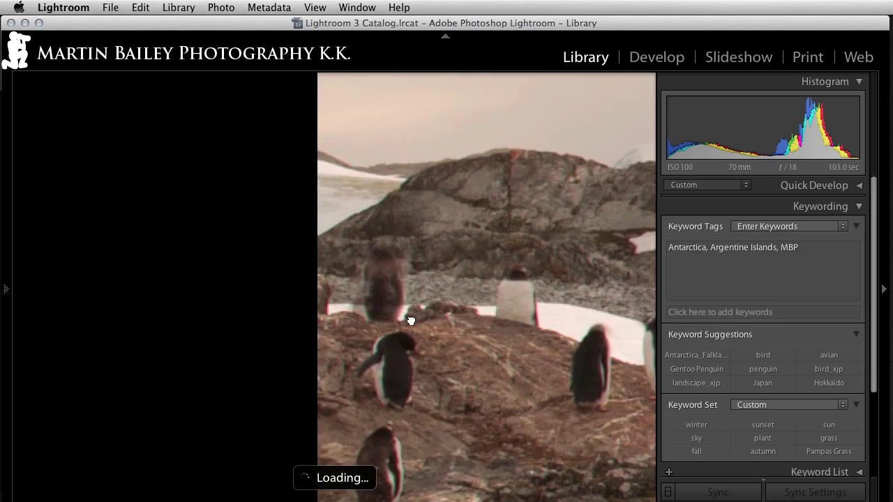
left_click_drag(411, 319, 285, 343)
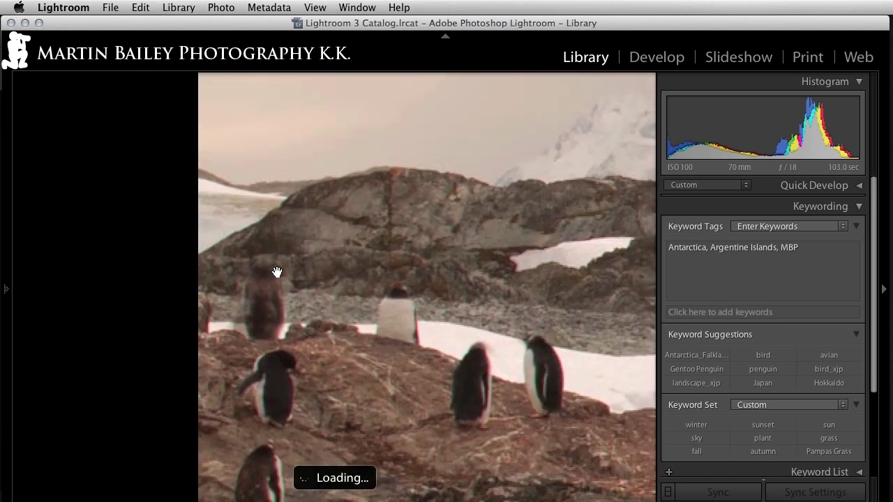
left_click(430, 405)
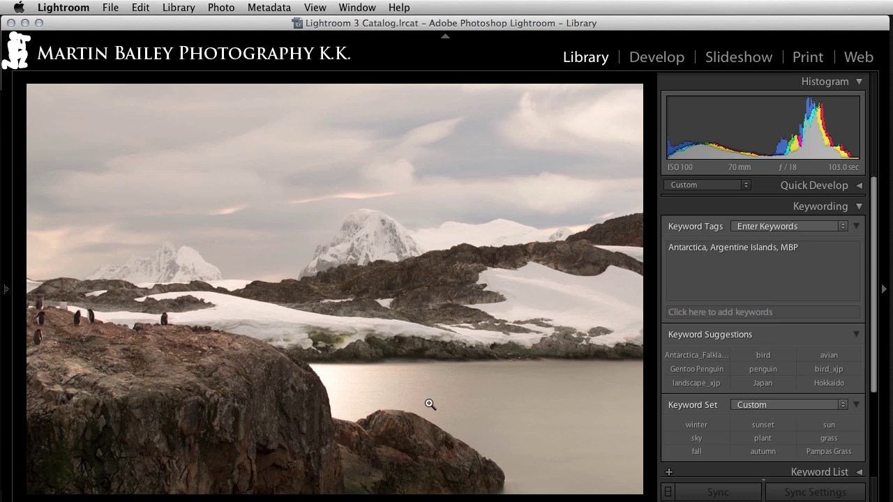
key("Right")
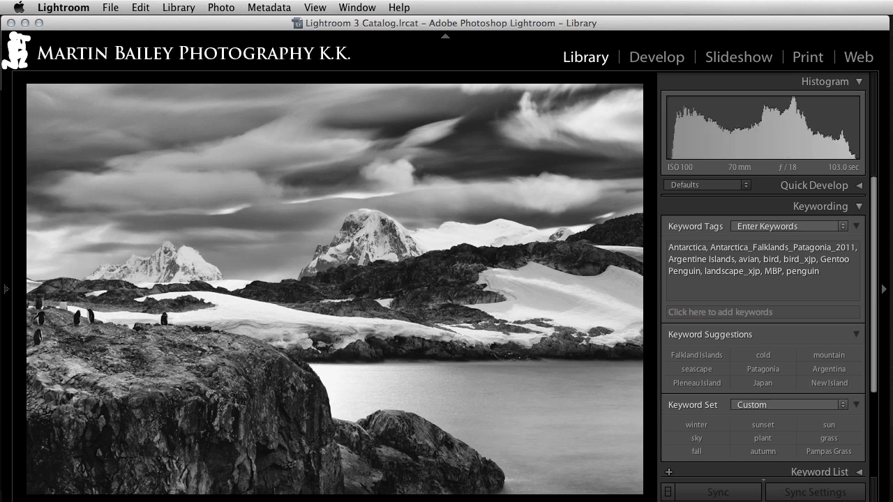
Compare the colour original of the deer in the snow with its black-and-white version, alternating between them several times.
key("Right")
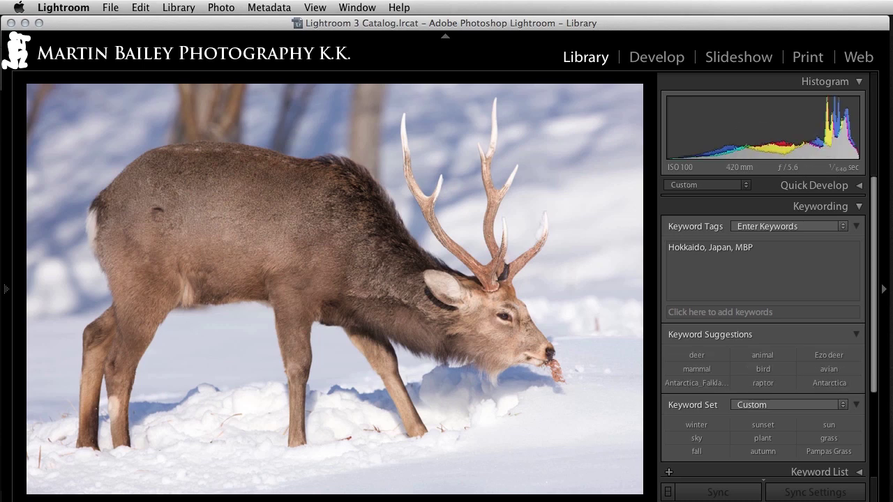
key("Right")
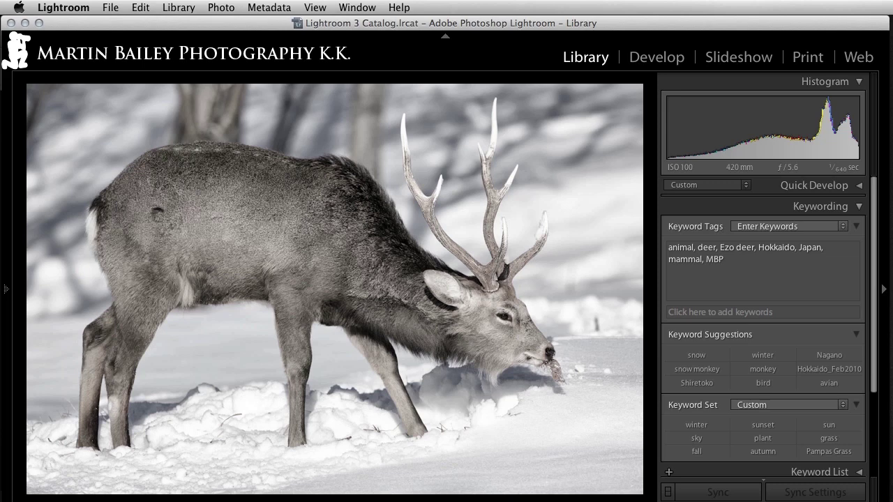
key("Left")
key("Right")
key("Right")
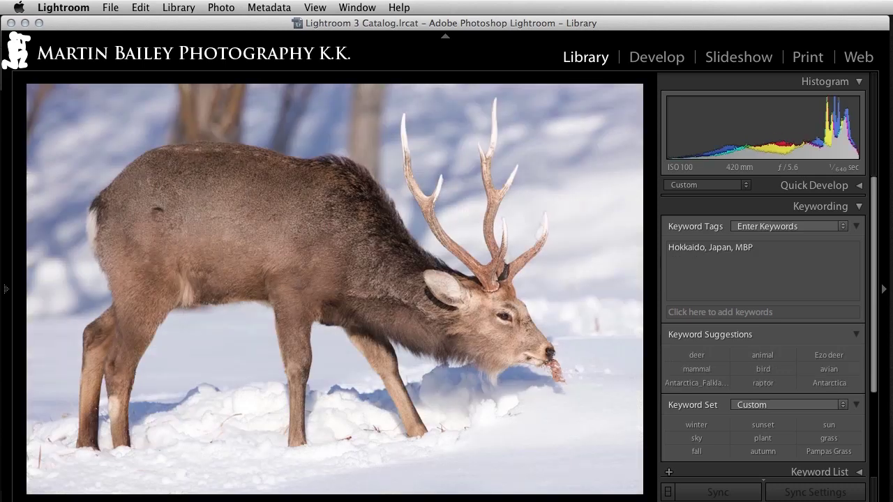
key("Left")
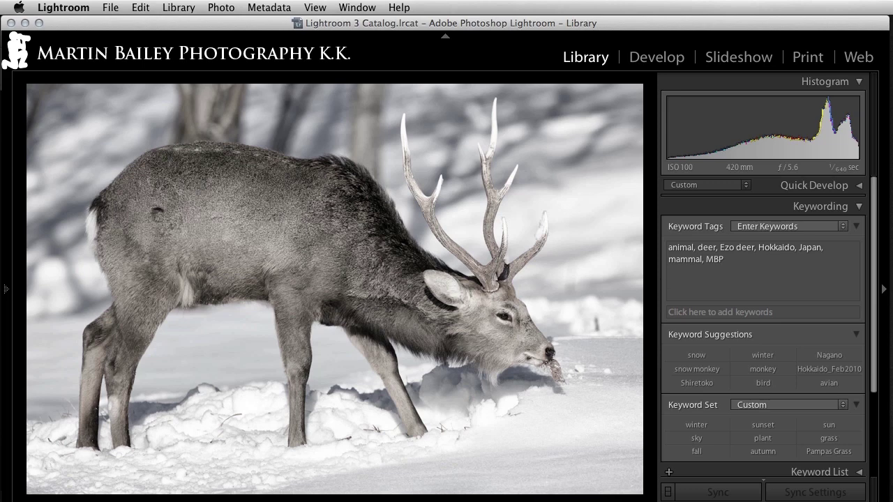
Compare the colour originals of the fishing boats and the snowy driftwood with their black-and-white versions.
key("Left")
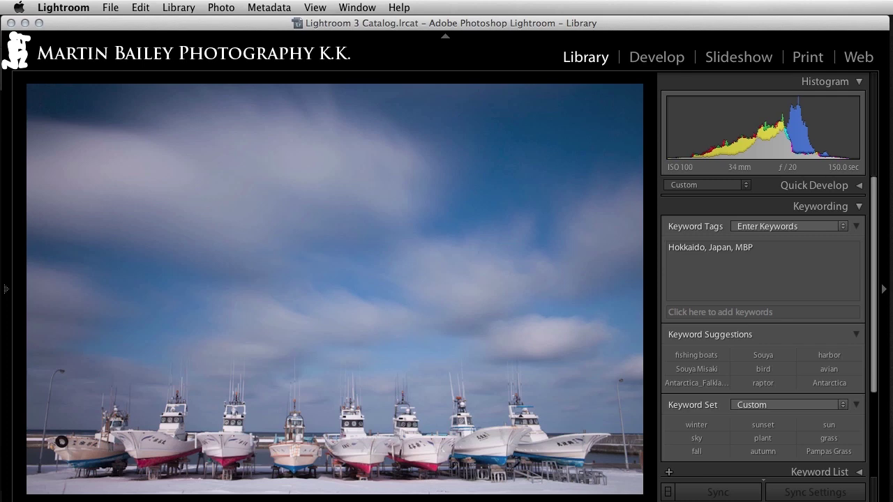
key("Right")
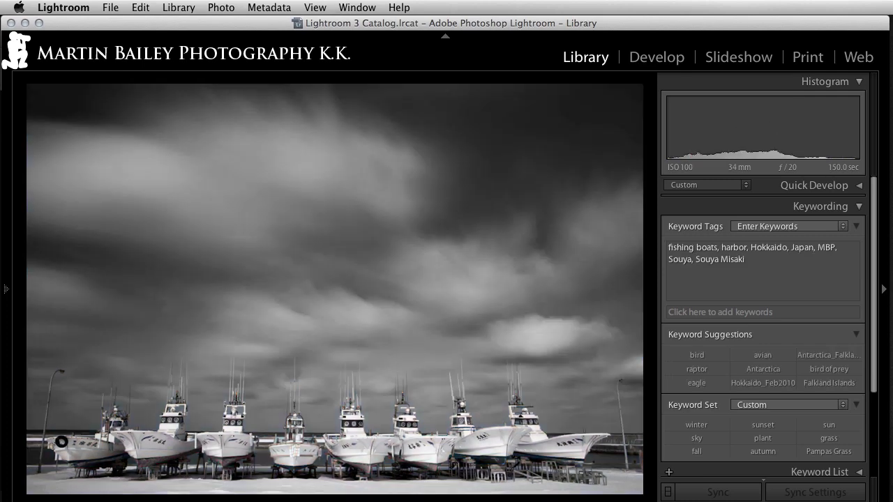
key("Right")
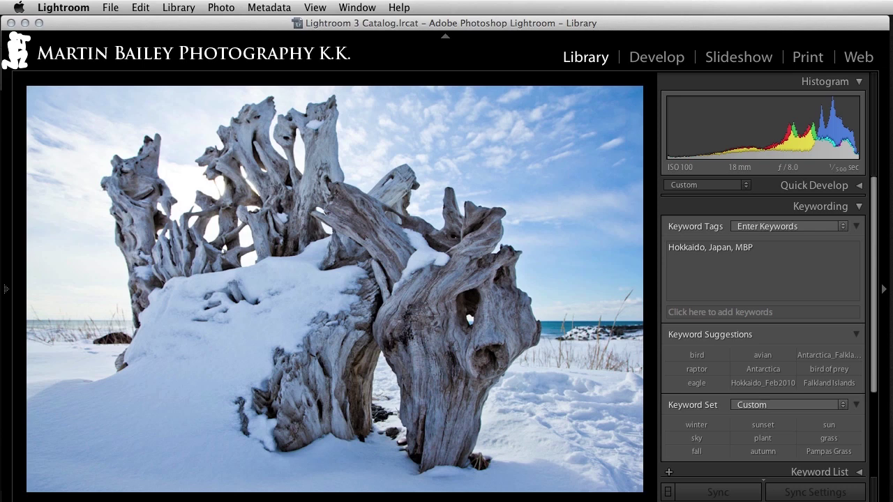
key("Right")
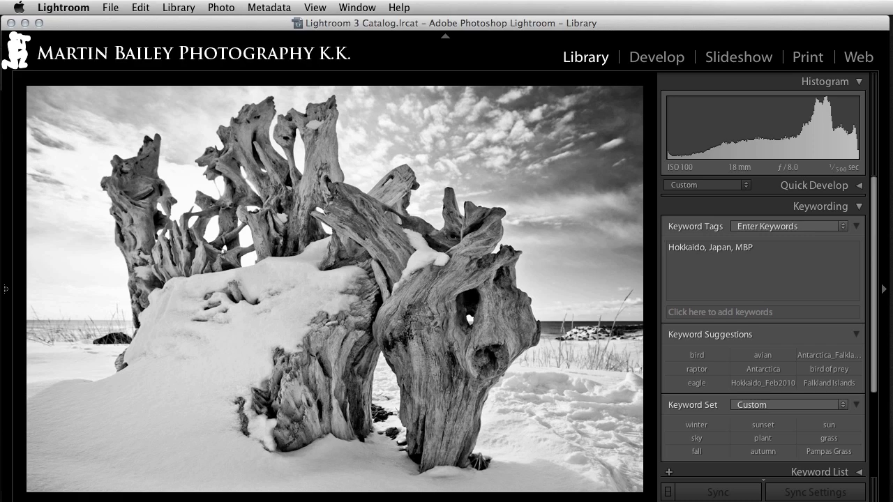
Return to the photo grid and move the selection back to the first colour dandelion photo.
key("g")
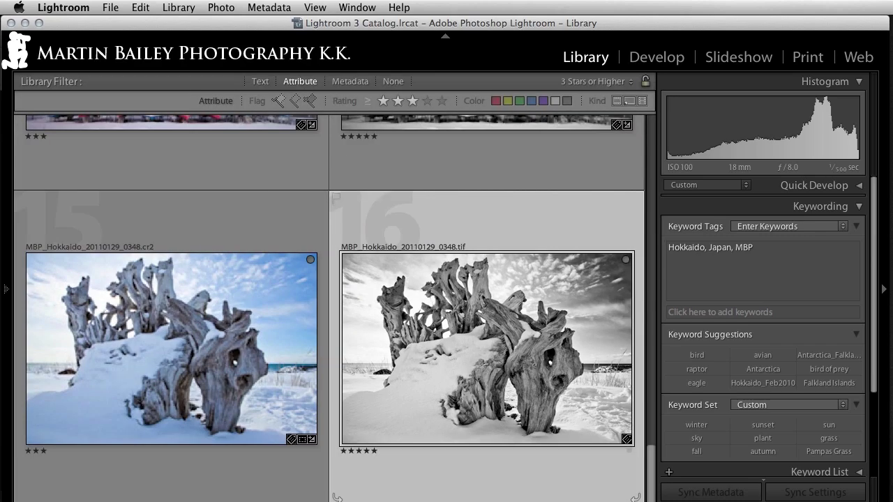
key("Left")
key("Left")
key("Left")
key("Left")
key("Left")
key("Left")
key("Left")
key("Left")
key("Left")
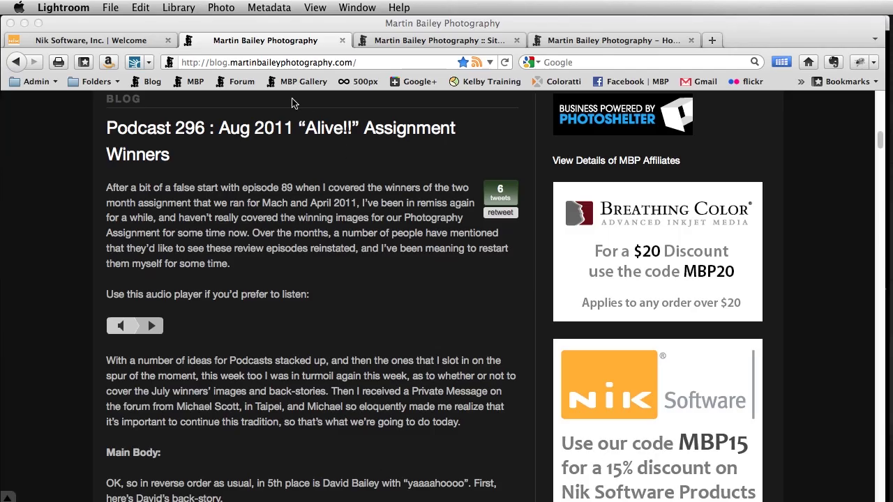
Switch to Firefox and examine the Nik Software discount offer on the Martin Bailey Photography blog page.
left_click(313, 120)
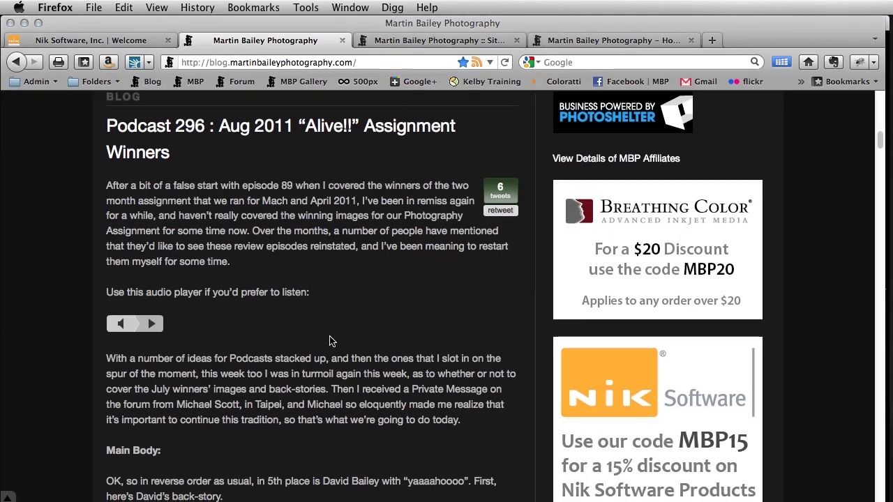
scroll(323, 343, "down", 2)
scroll(328, 341, "up", 1)
scroll(332, 342, "up", 1)
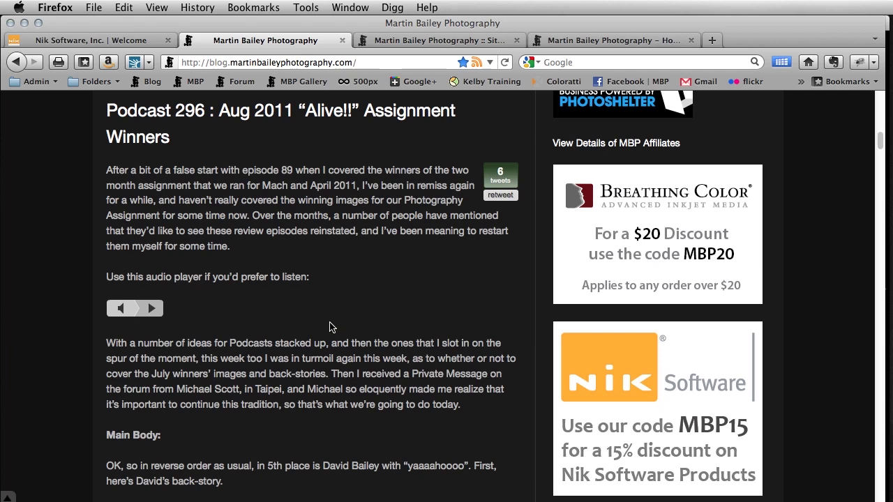
scroll(329, 314, "down", 1)
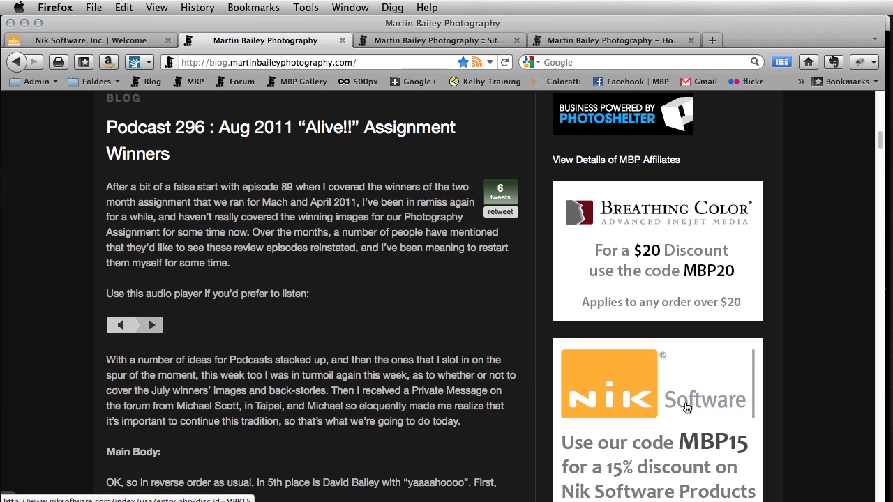
scroll(418, 378, "down", 1)
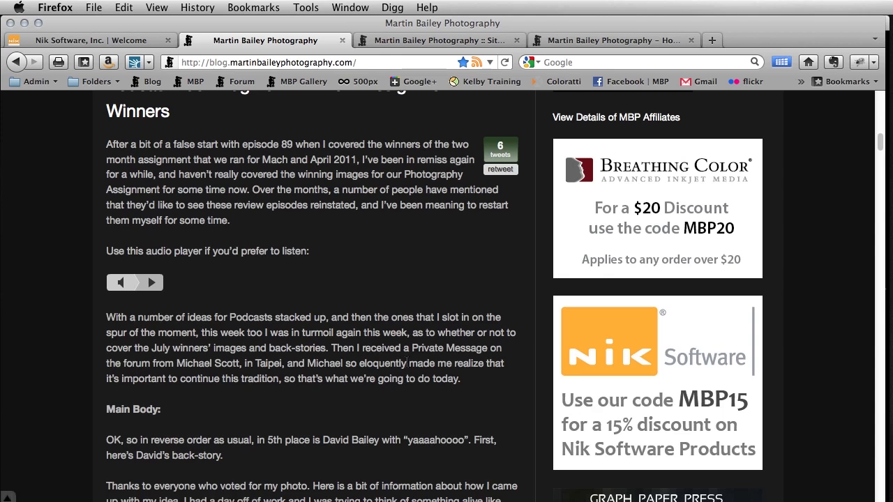
scroll(406, 360, "up", 1)
Show the Nik Software website and look through its product highlights around Silver Efex Pro 2.
left_click(91, 40)
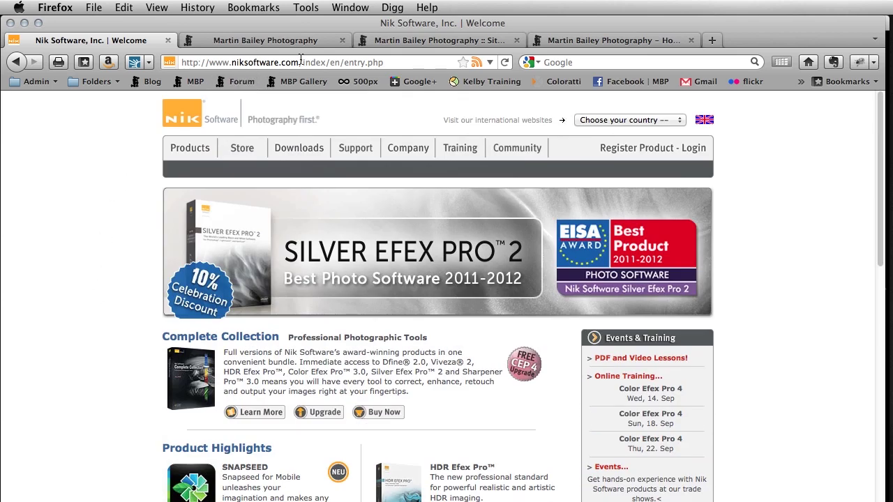
scroll(101, 307, "down", 4)
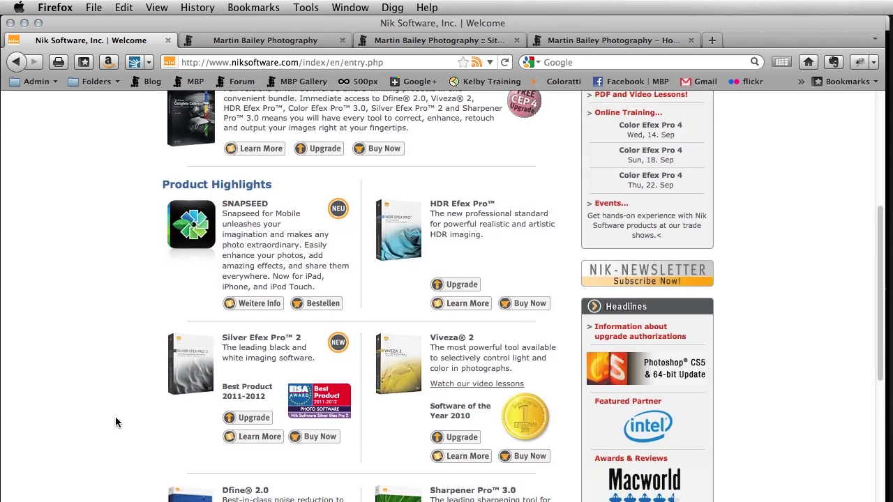
scroll(116, 422, "up", 1)
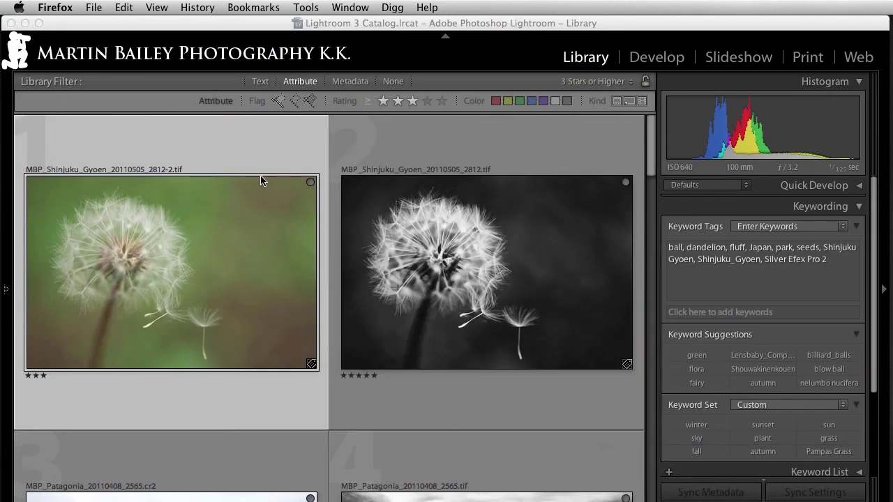
Switch back to Lightroom and send the first colour dandelion photo to Silver Efex Pro 2, bringing up its edit options.
left_click(237, 283)
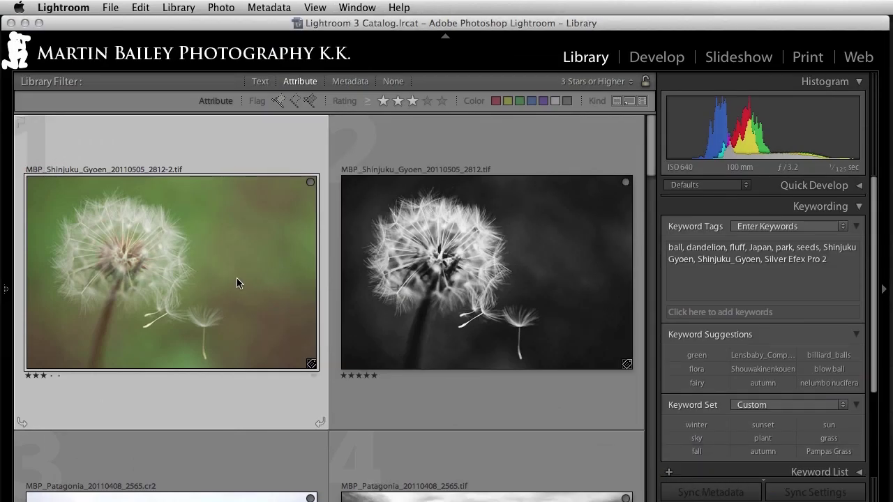
right_click(237, 283)
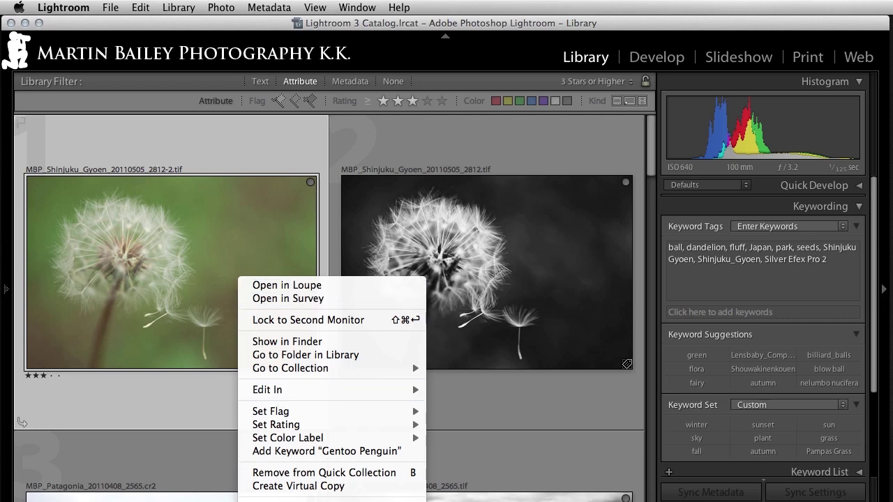
mouse_move(293, 501)
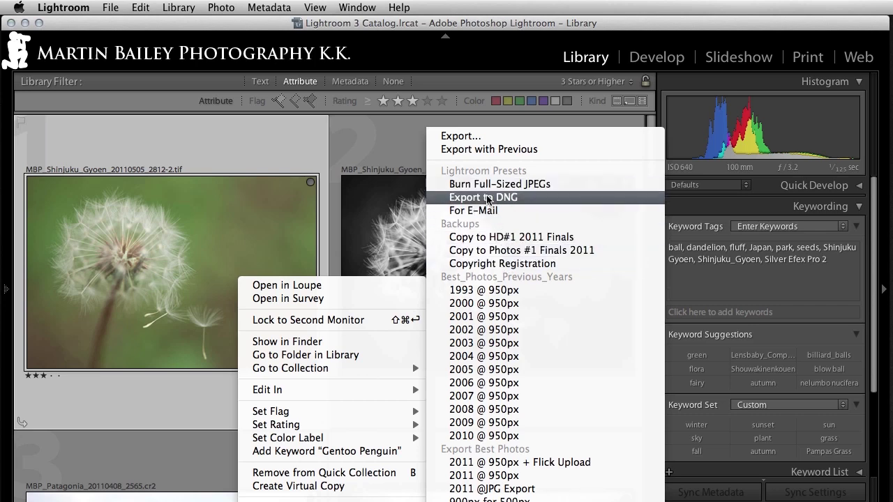
mouse_move(335, 392)
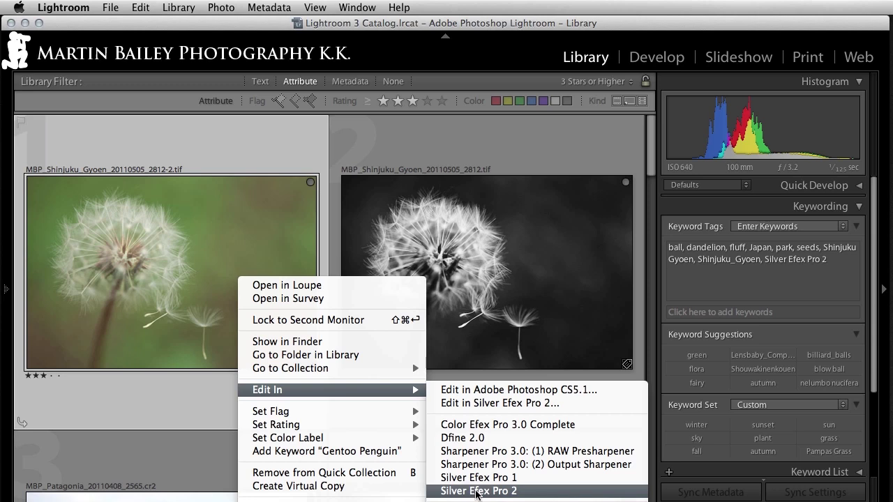
left_click(528, 491)
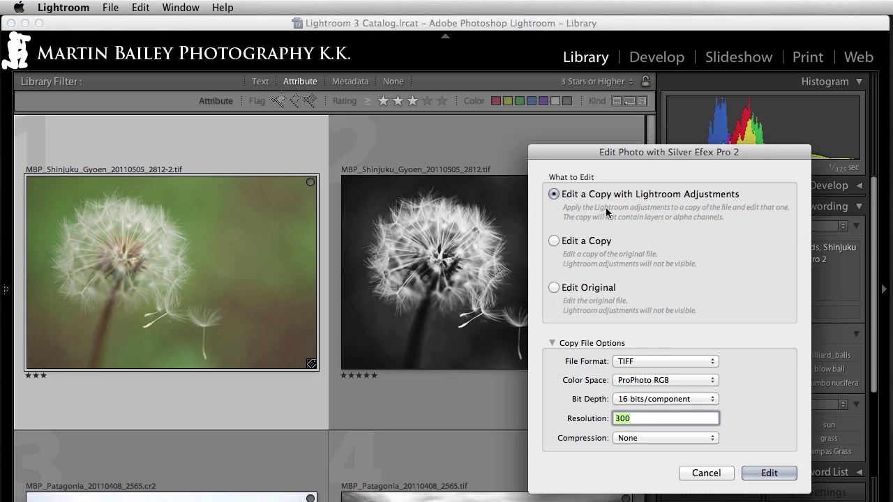
Choose Edit Original instead of editing a copy, and open the dandelion photo in Silver Efex Pro 2.
left_click(555, 291)
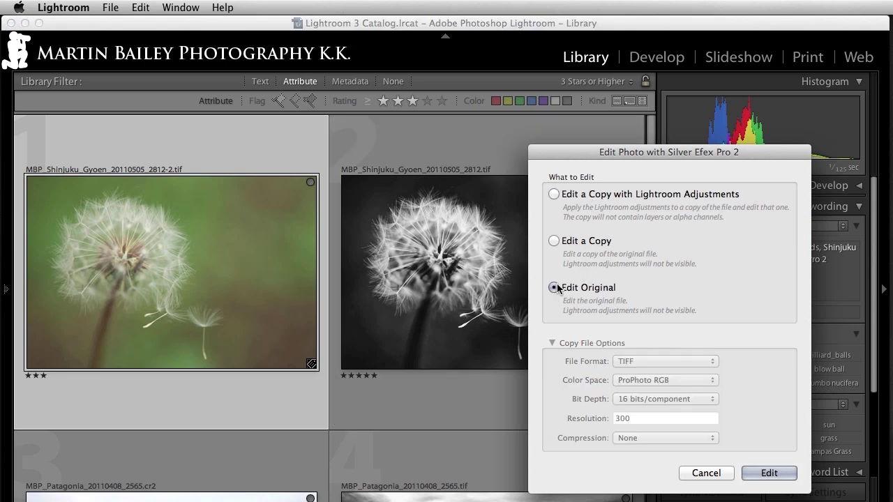
left_click(554, 194)
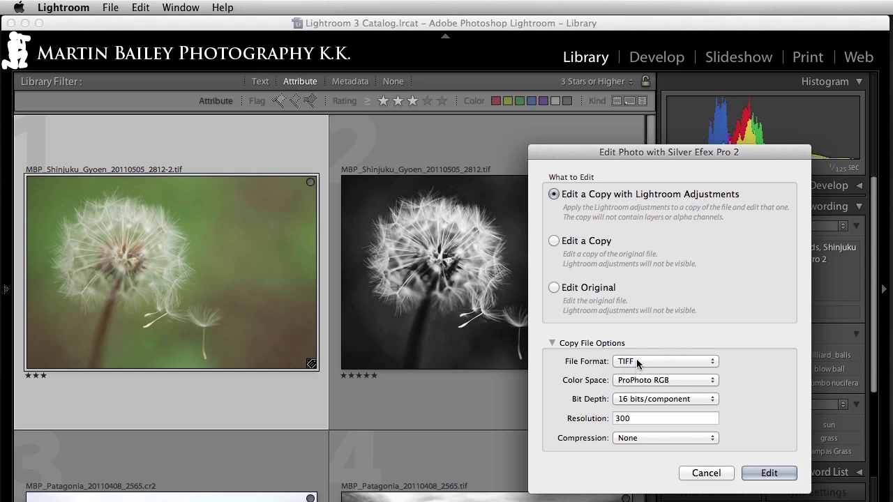
double_click(636, 418)
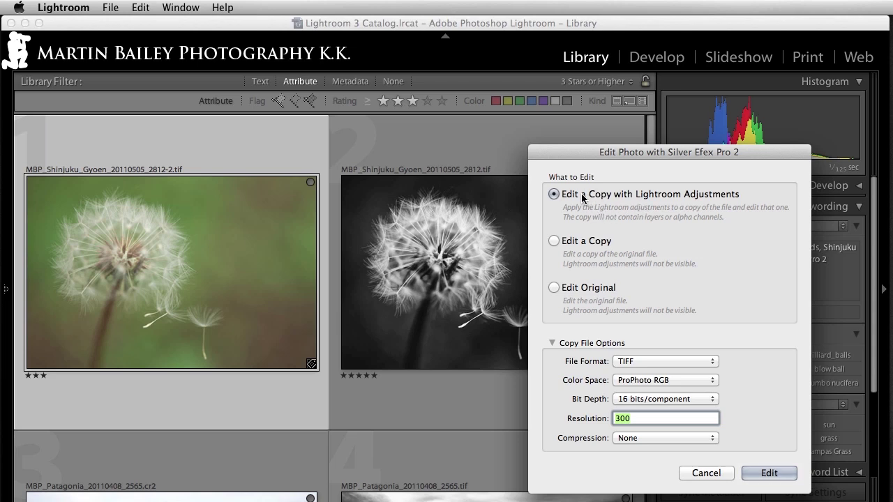
left_click(554, 288)
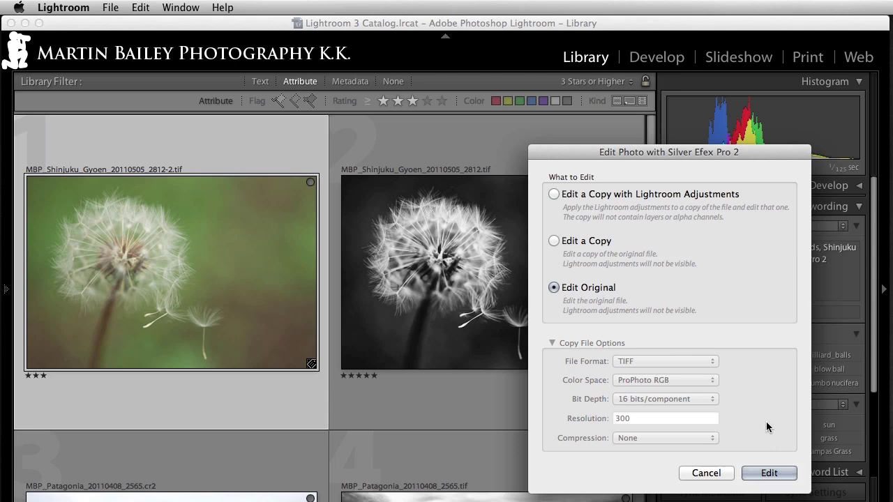
left_click(770, 474)
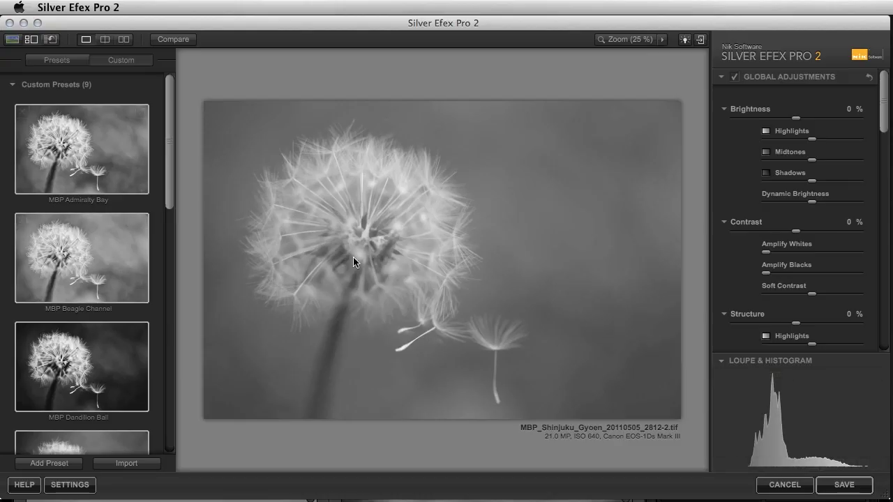
Try the built-in presets 001 Underexposed (EV -1), 002 Overexposed (EV +1) and 003 High Contrast (harsh) on the dandelion.
left_click(57, 61)
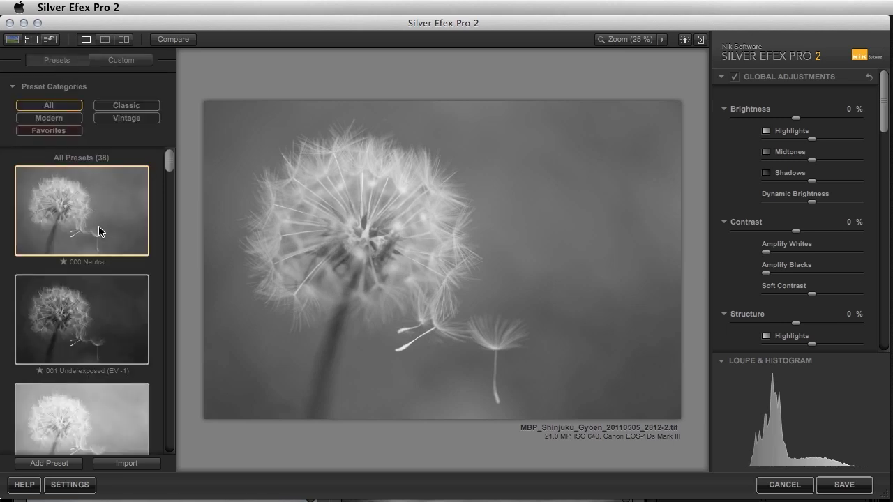
left_click(96, 316)
scroll(96, 316, "down", 4)
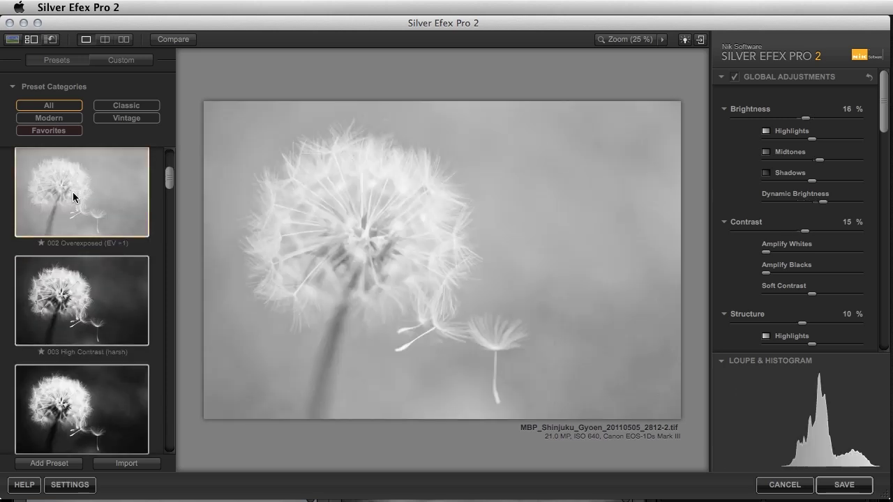
left_click(72, 195)
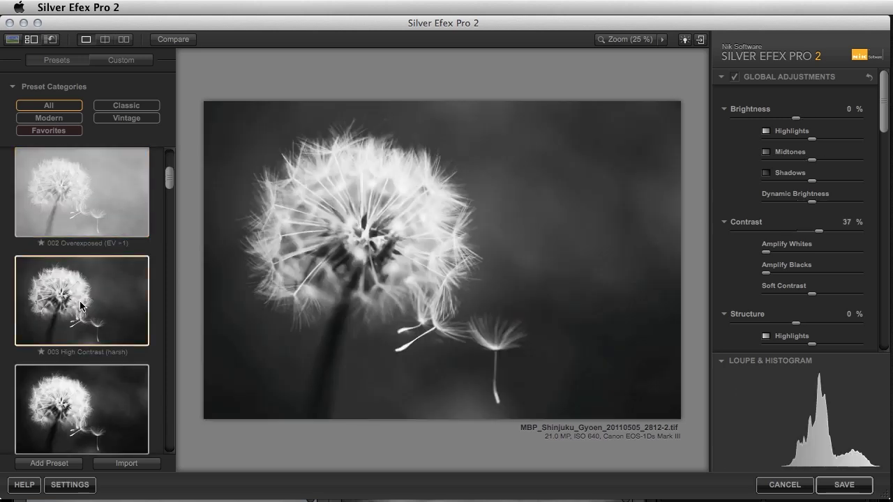
left_click(80, 305)
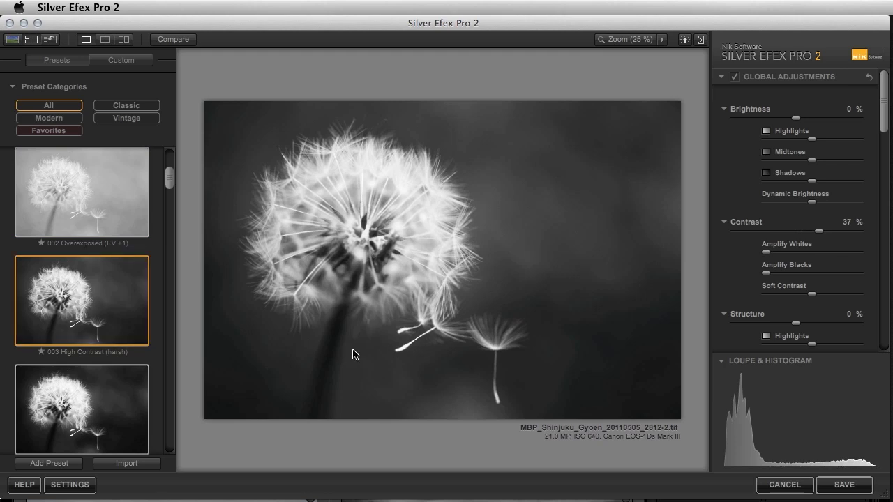
Try the presets 004 High Contrast (smooth), 005 High Structure (harsh) and 006 High Structure (smooth) on the photo.
scroll(81, 405, "down", 5)
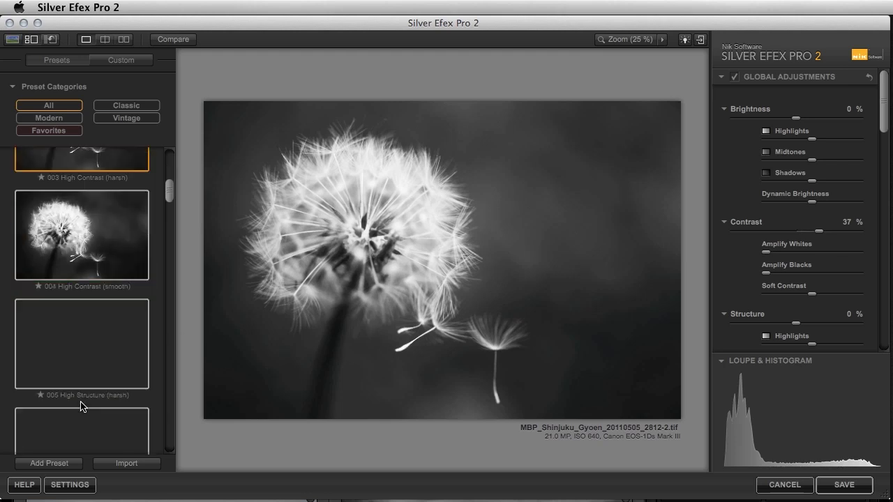
left_click(58, 230)
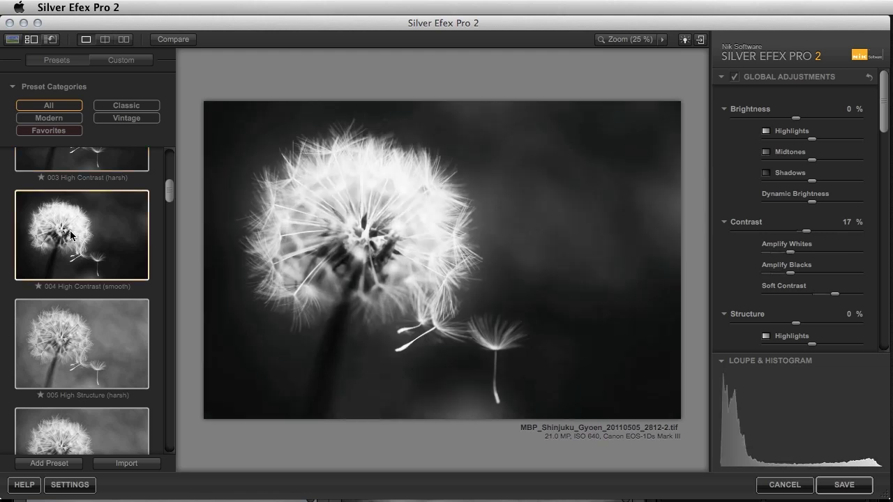
left_click(95, 350)
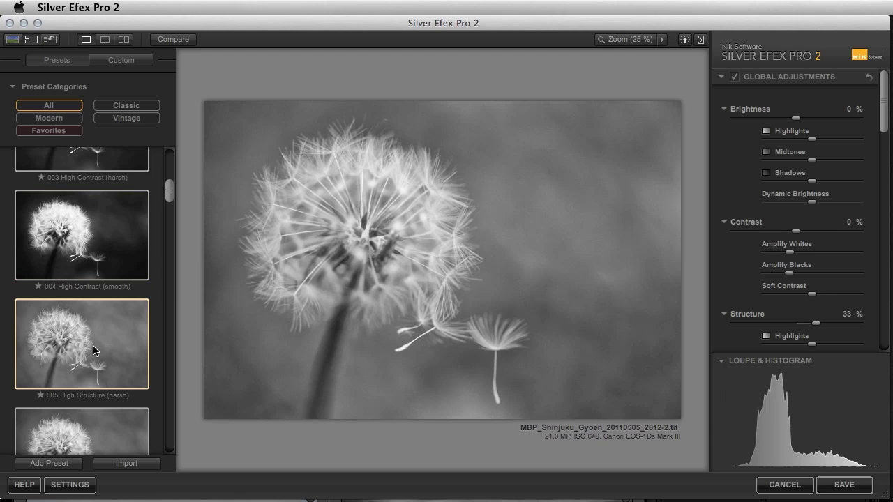
scroll(95, 345, "down", 4)
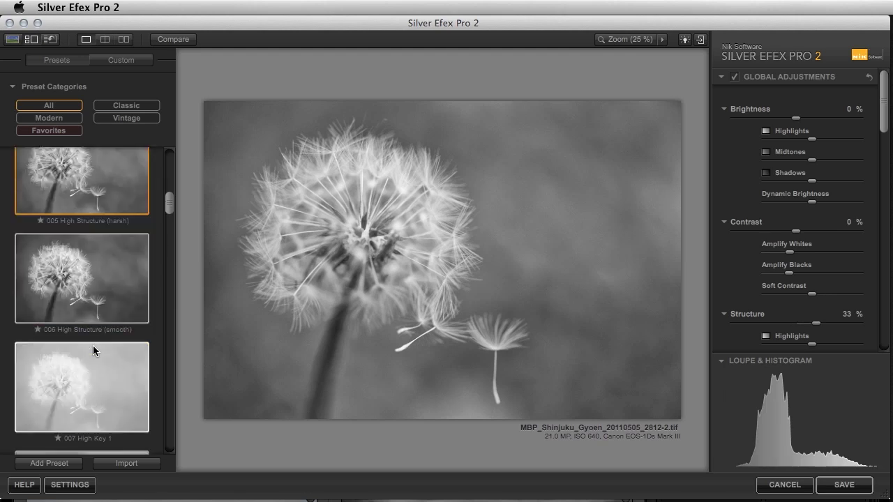
left_click(90, 291)
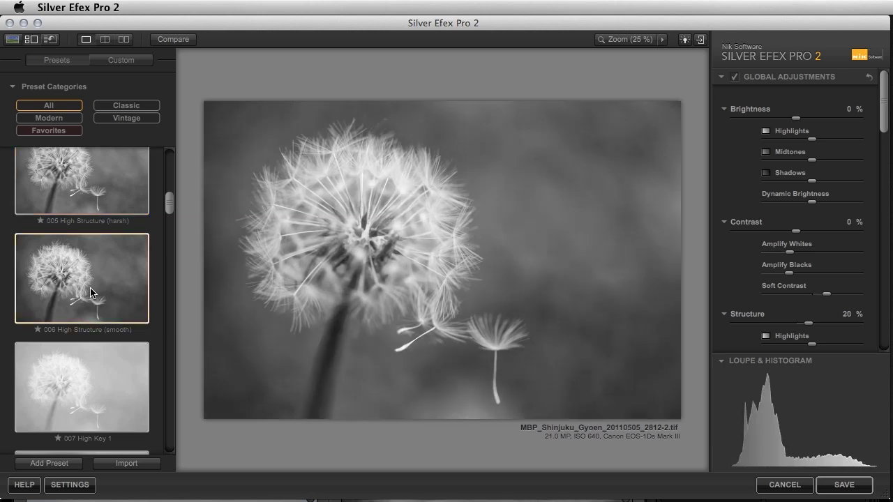
Compare the presets 007 High Key 1, 008 High Key 2, 009 Low Key 1 and 010 Low Key 2 on the dandelion.
left_click(86, 413)
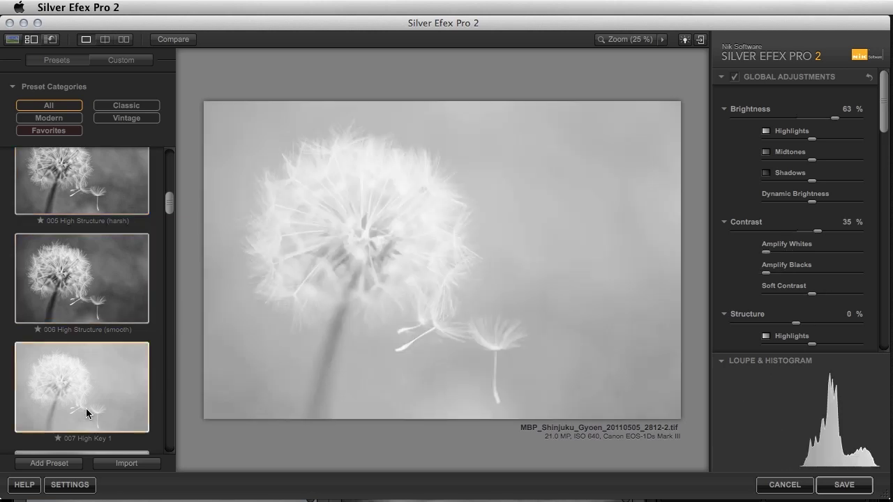
scroll(86, 413, "down", 3)
left_click(71, 342)
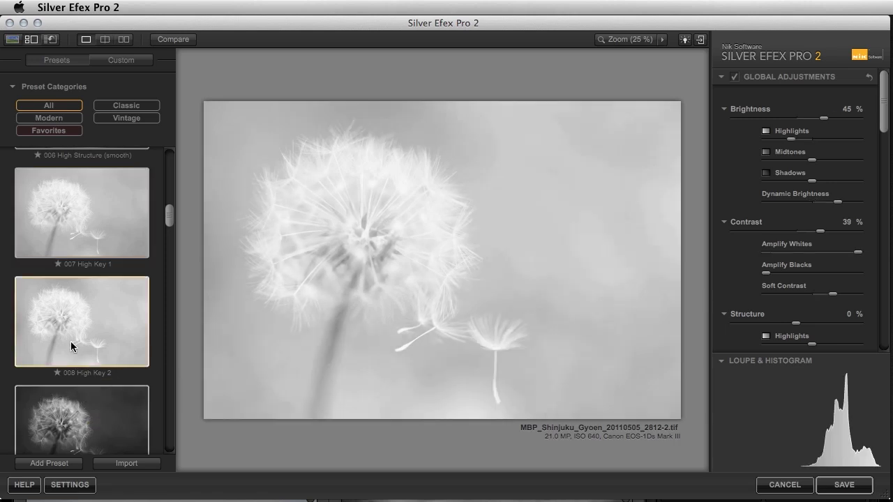
left_click(82, 423)
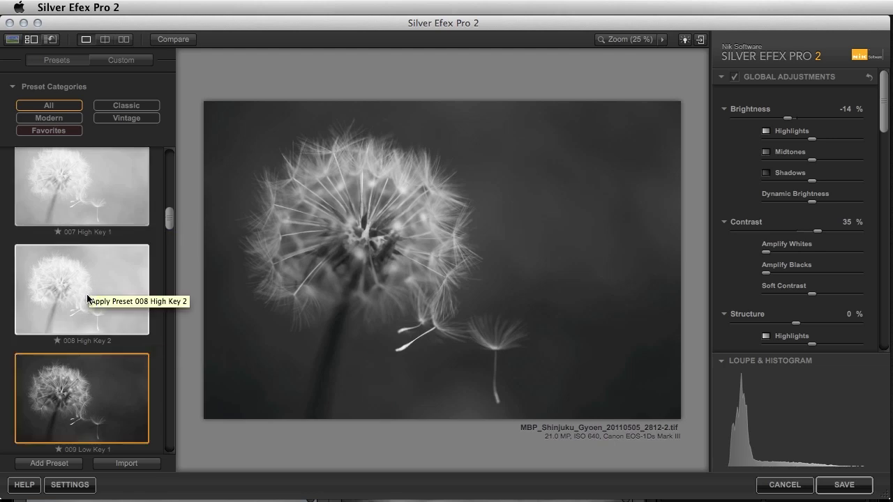
scroll(83, 411, "down", 5)
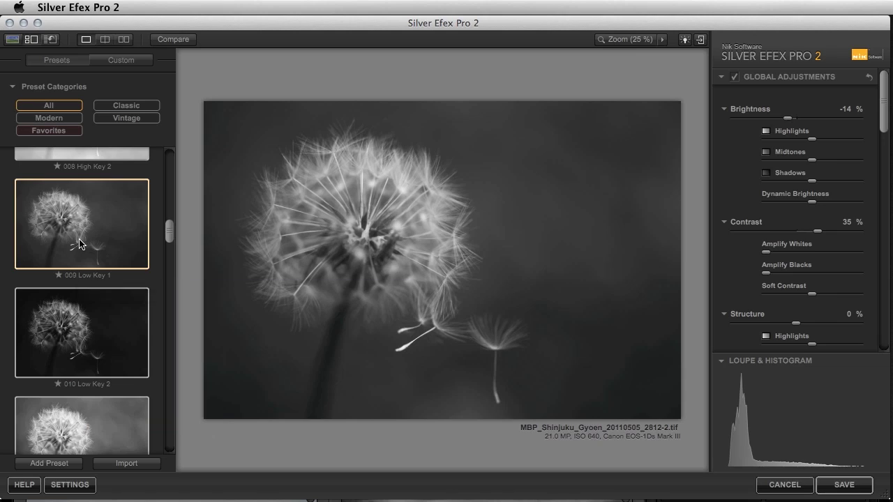
left_click(82, 357)
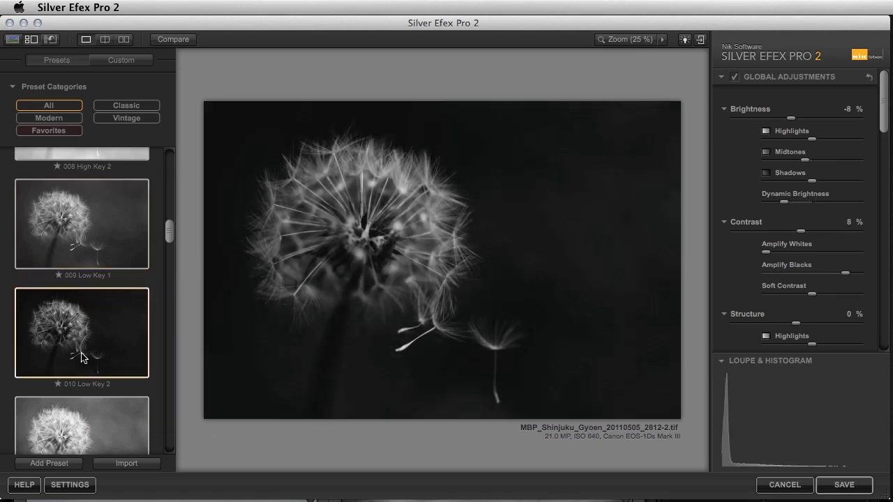
Try 012 Push Process (N +3.0) and another built-in preset while going through the remaining presets down to the antique styles.
scroll(82, 356, "down", 2)
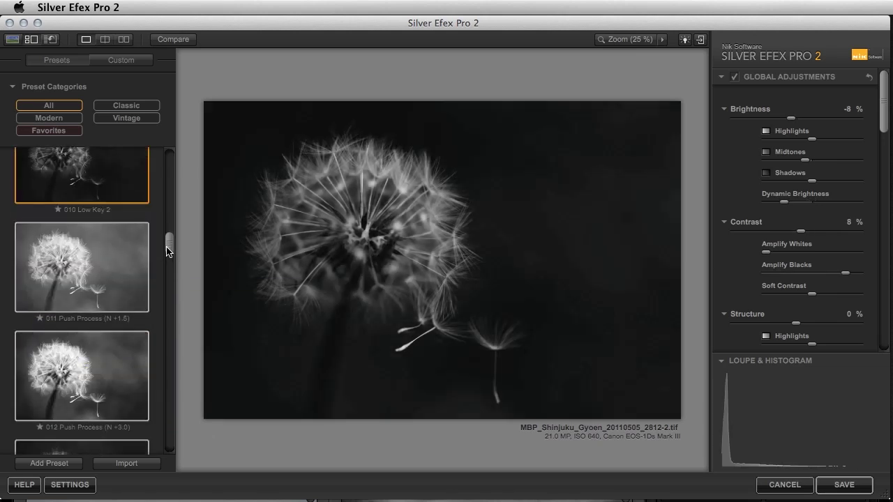
left_click(91, 376)
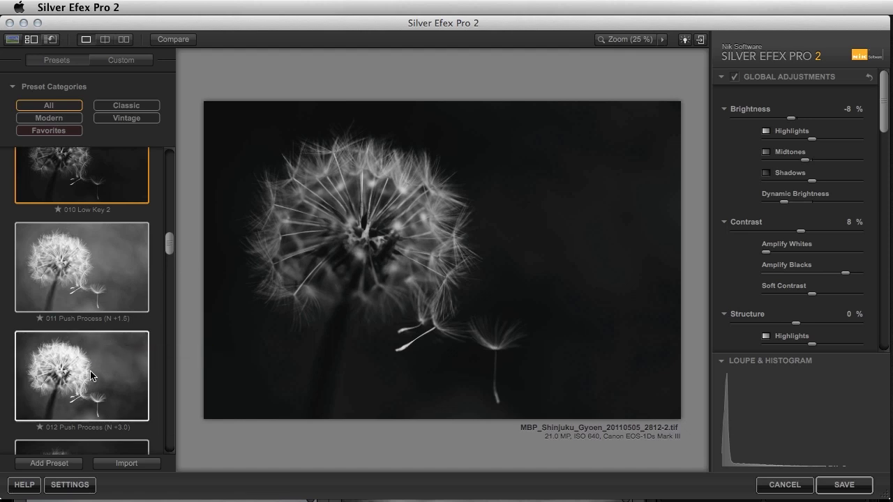
scroll(91, 376, "down", 5)
scroll(90, 376, "down", 10)
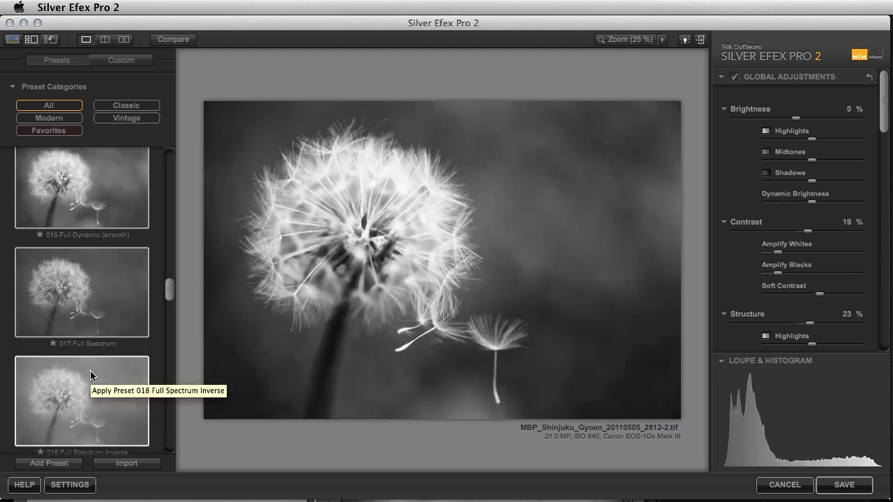
scroll(91, 375, "down", 5)
scroll(91, 375, "down", 8)
left_click(90, 371)
scroll(91, 380, "down", 15)
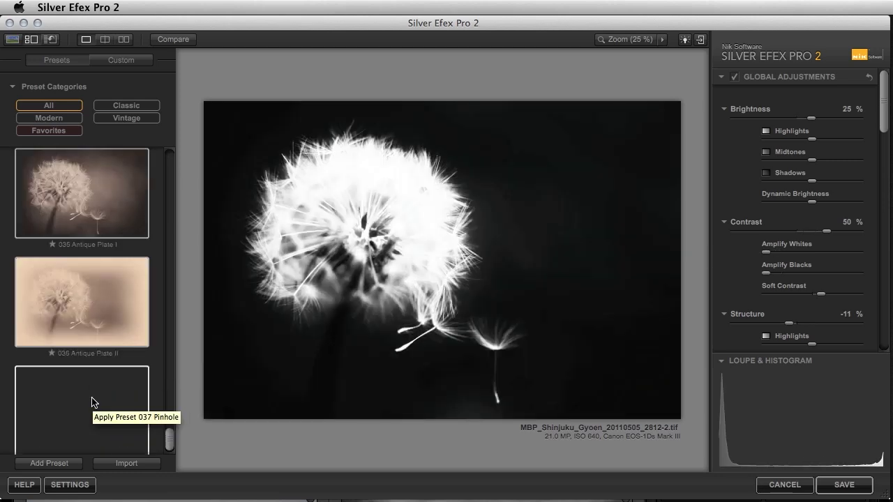
Try the vintage presets 036 Antique Plate II, 035 Antique Plate I and 037 Pinhole on the dandelion.
left_click(86, 308)
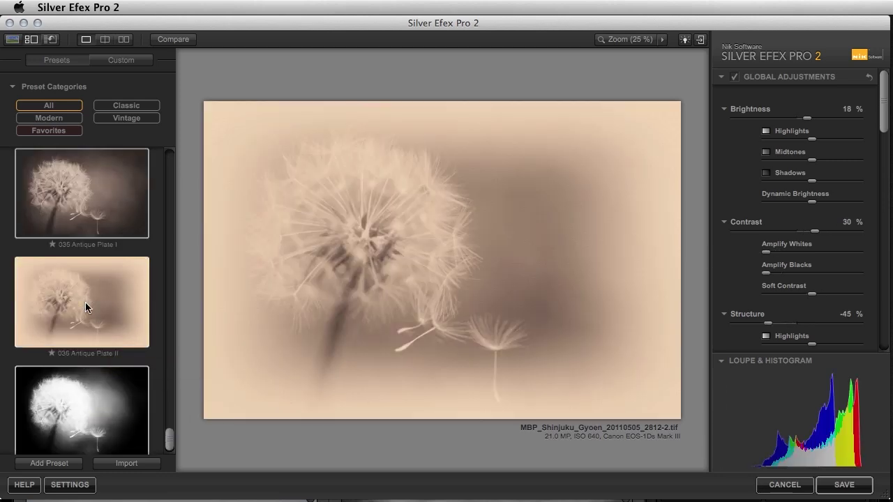
left_click(96, 191)
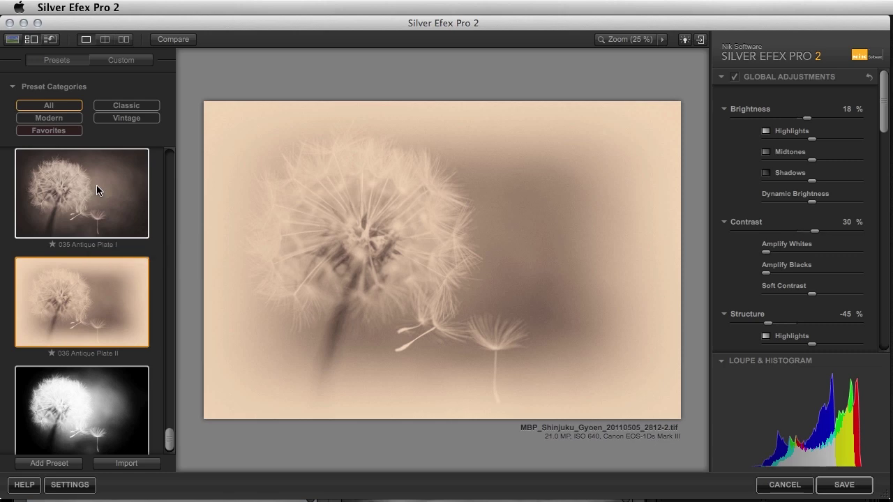
left_click(69, 425)
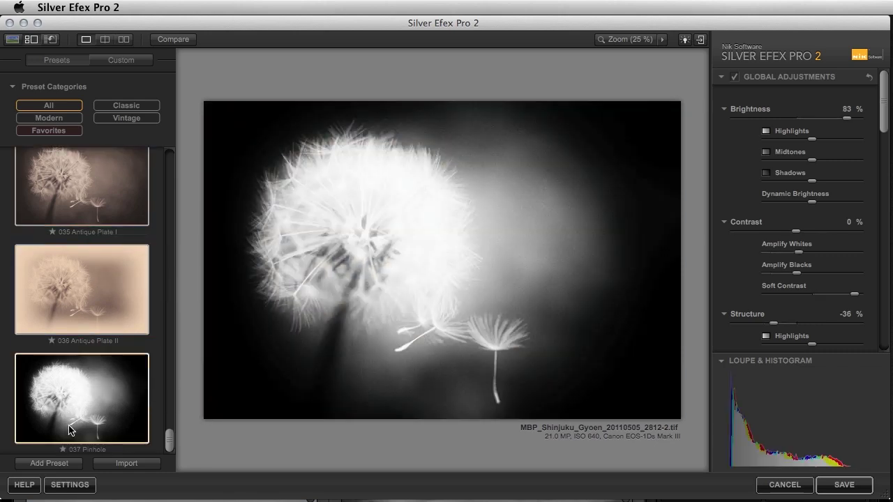
scroll(76, 418, "up", 20)
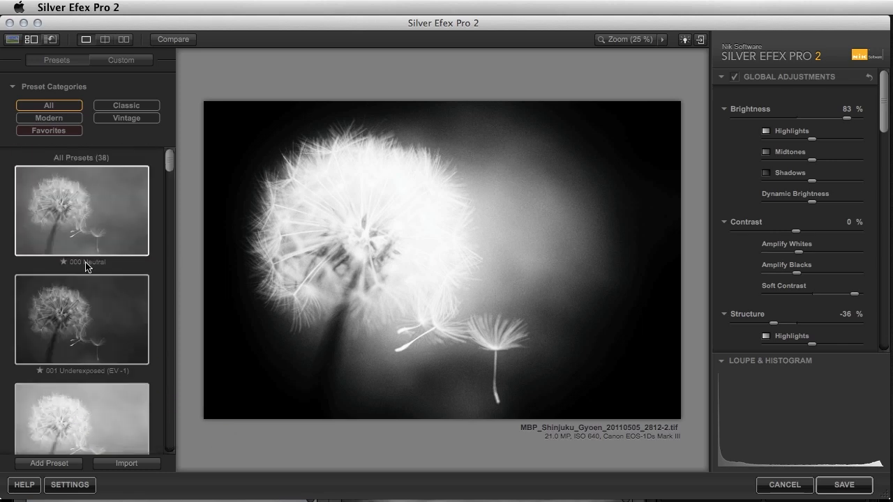
Bring up the custom presets and apply MBP Dandilion Ball to the photo.
left_click(117, 63)
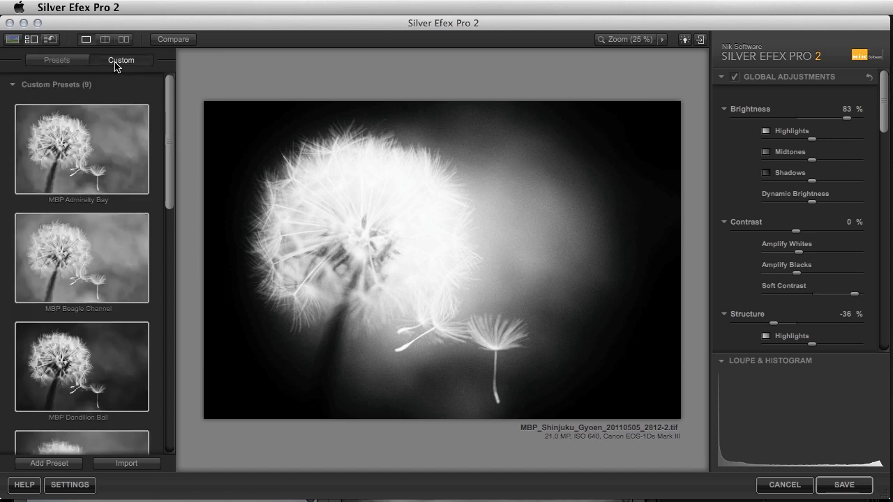
mouse_move(71, 361)
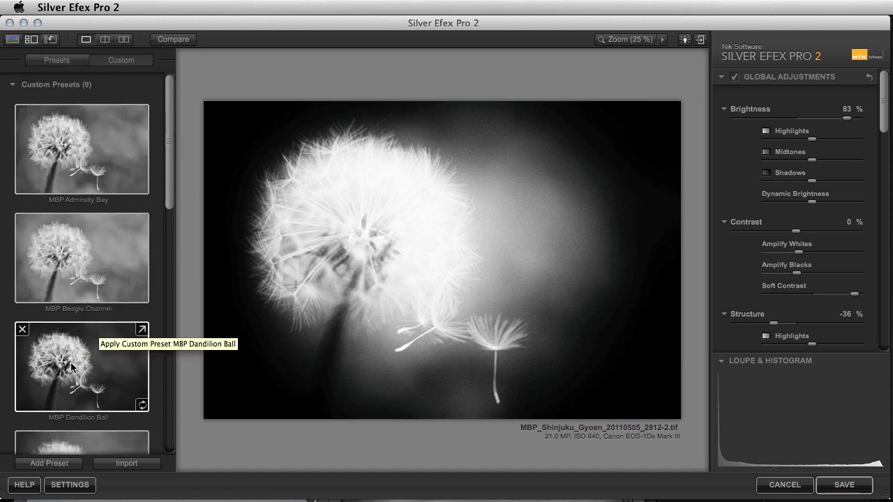
left_click(59, 62)
left_click(106, 65)
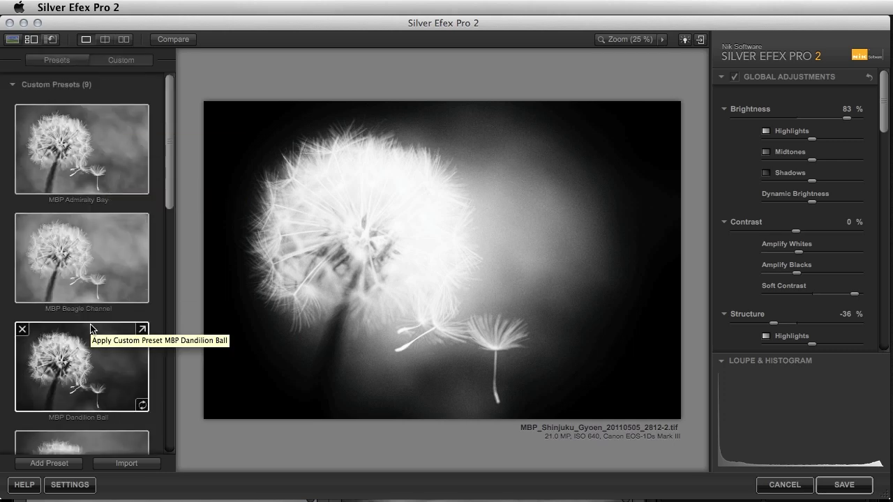
scroll(91, 328, "down", 2)
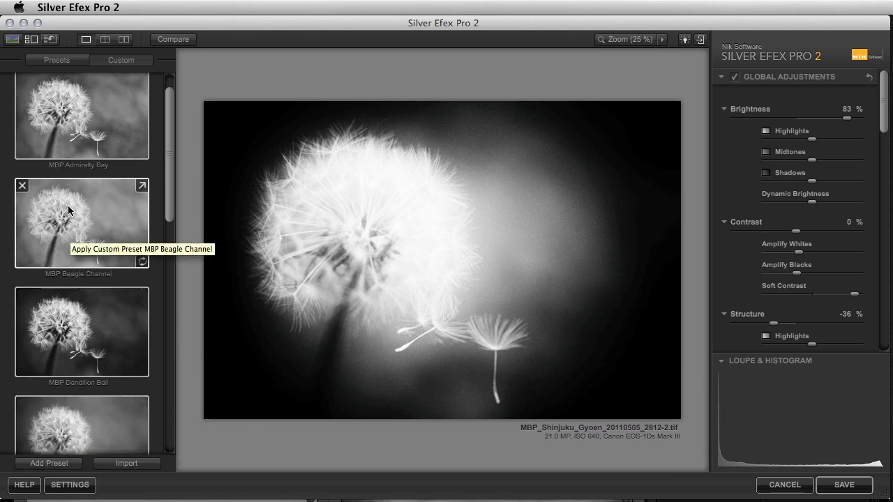
left_click(102, 342)
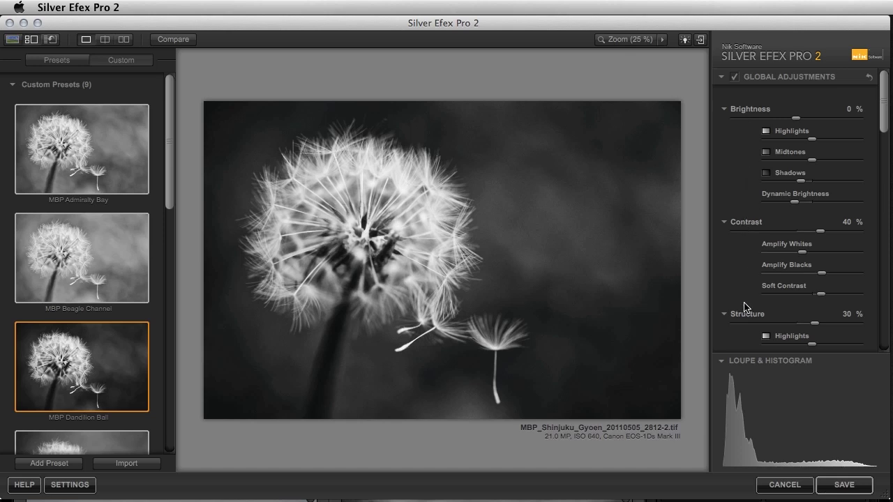
Try slight changes to the brightness Midtones, Shadows and Dynamic Brightness, and restore the settings by reapplying the MBP Dandilion Ball preset.
scroll(745, 310, "down", 3)
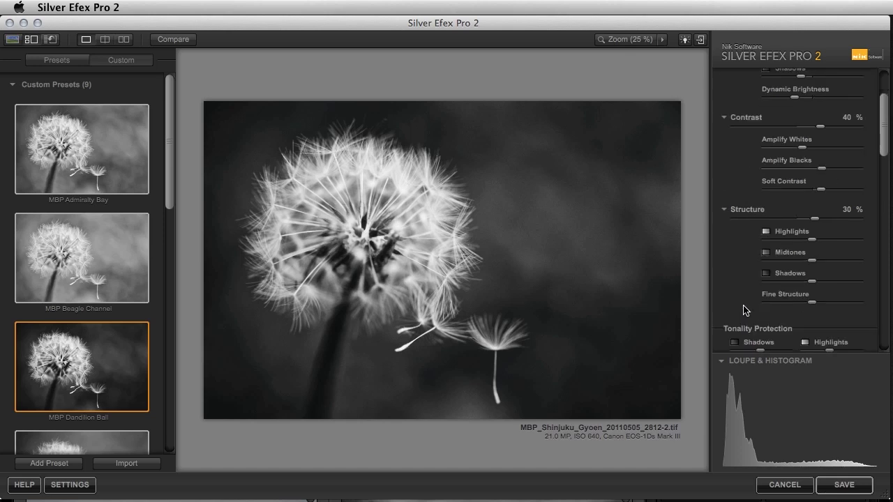
scroll(745, 310, "up", 3)
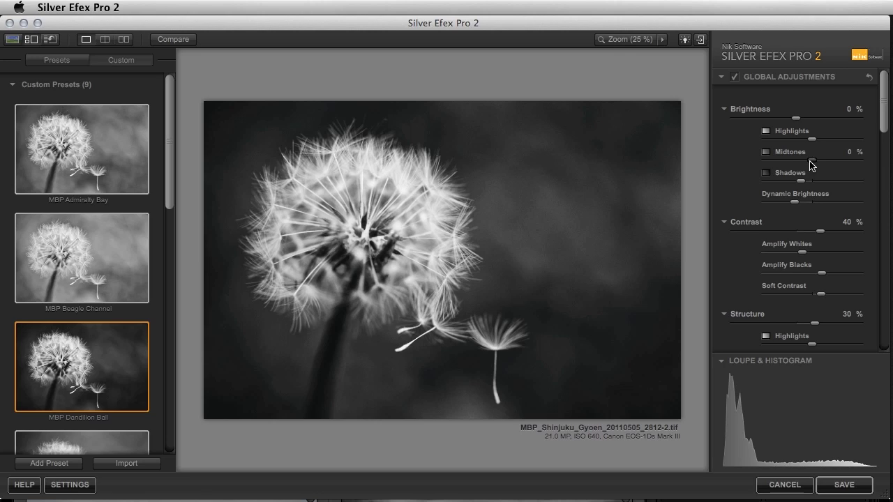
mouse_move(810, 160)
left_mouse_down()
mouse_move(765, 163)
mouse_move(869, 172)
mouse_move(812, 159)
left_mouse_up()
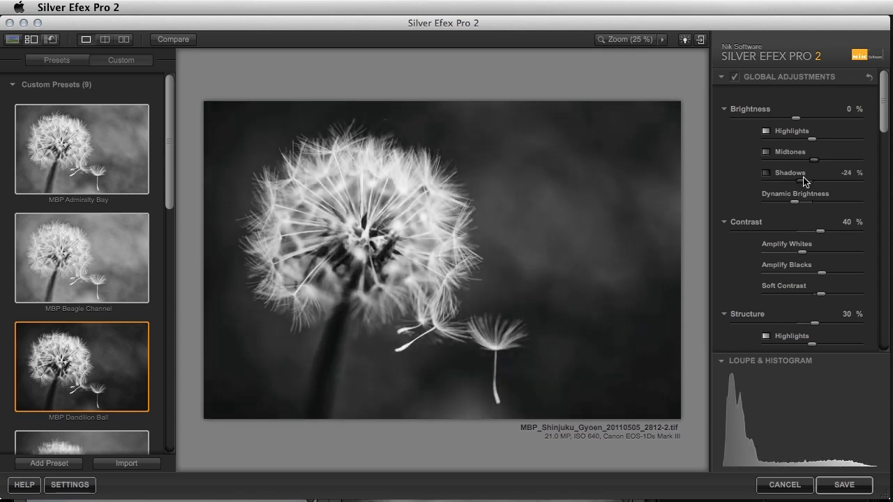
mouse_move(804, 185)
left_mouse_down()
mouse_move(787, 185)
mouse_move(837, 186)
mouse_move(803, 186)
left_mouse_up()
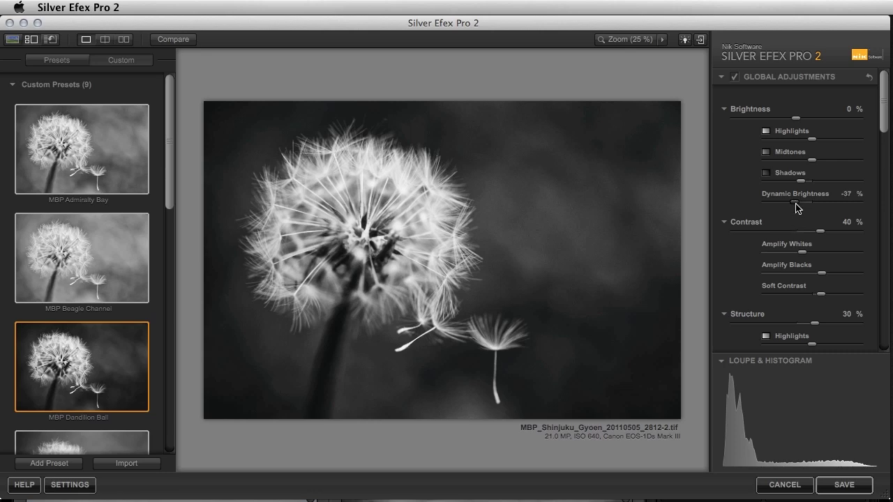
mouse_move(796, 206)
left_mouse_down()
mouse_move(852, 203)
mouse_move(785, 204)
mouse_move(794, 205)
left_mouse_up()
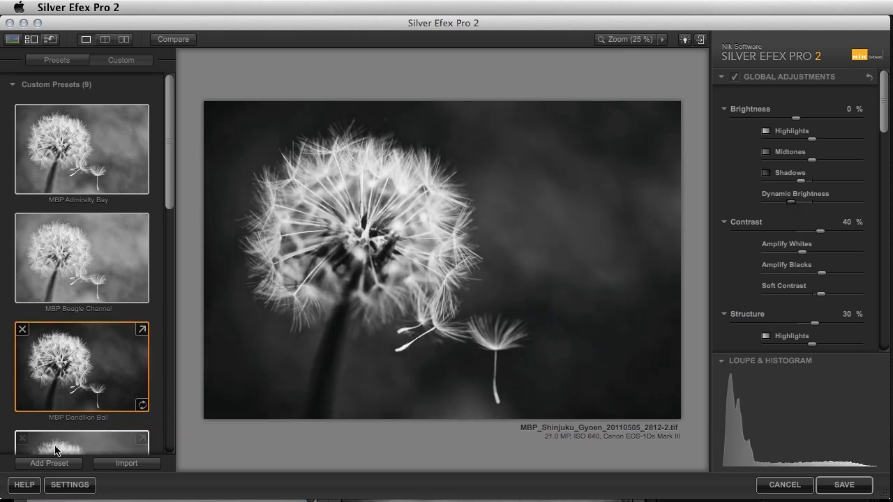
left_click(56, 384)
Raise Dynamic Brightness to -6 % to compare the effect, and lower it again to slightly above the preset's level.
mouse_move(798, 208)
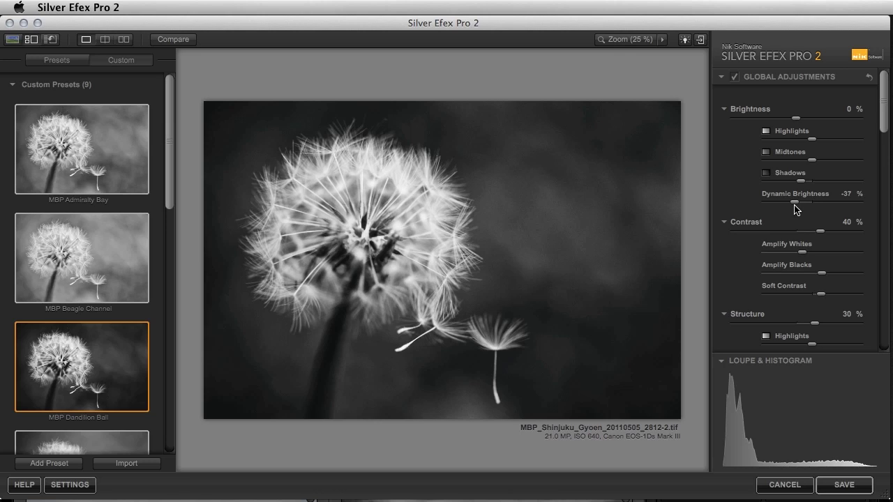
left_click_drag(796, 204, 810, 204)
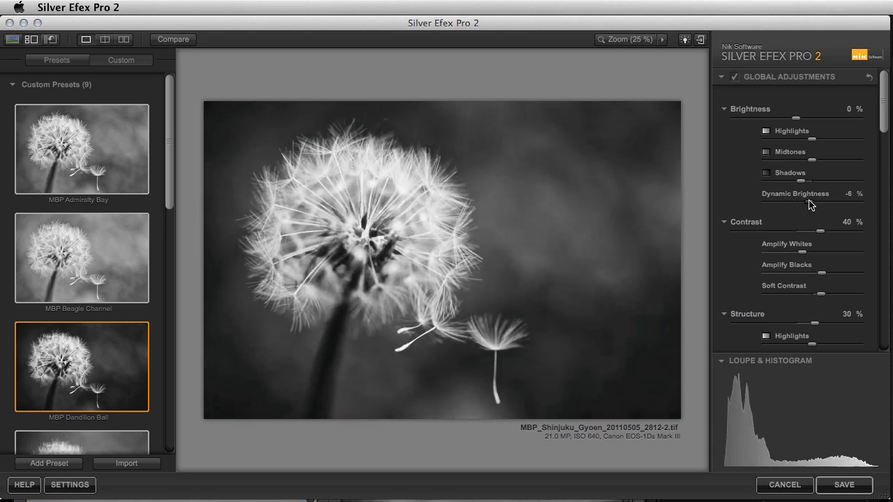
mouse_move(810, 204)
left_mouse_down()
mouse_move(766, 207)
mouse_move(810, 203)
mouse_move(785, 204)
mouse_move(798, 204)
left_mouse_up()
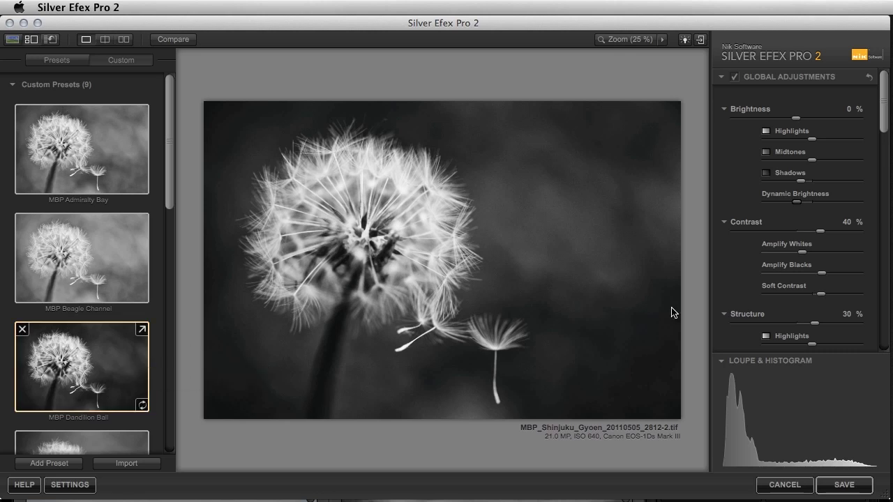
Try Amplify Blacks at 0 % and 54 % with slightly higher Amplify Whites, and restore the settings by reapplying MBP Dandilion Ball.
scroll(785, 242, "down", 3)
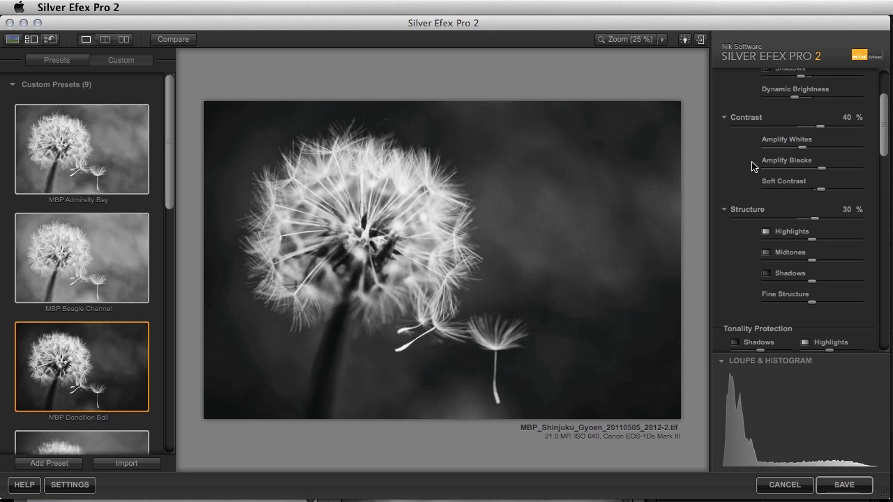
scroll(751, 163, "up", 3)
scroll(751, 163, "down", 3)
left_click_drag(824, 175, 760, 169)
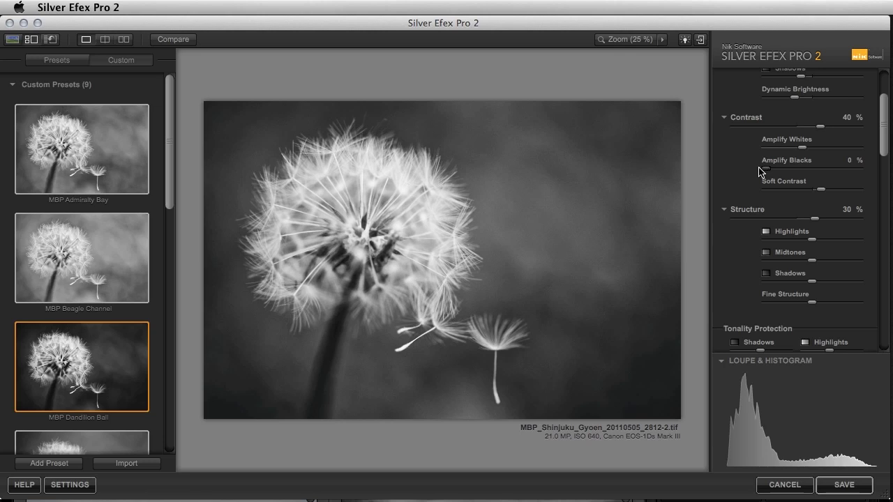
left_click_drag(766, 170, 815, 170)
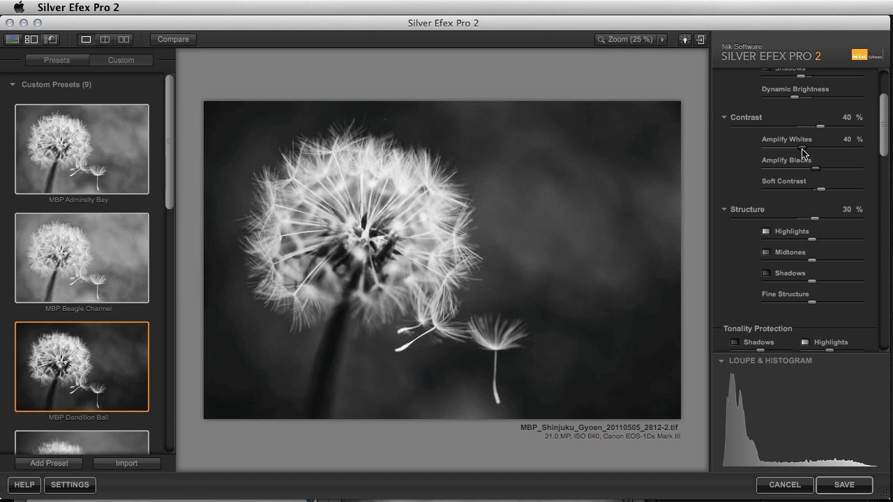
mouse_move(802, 152)
left_mouse_down()
mouse_move(746, 154)
mouse_move(812, 154)
left_mouse_up()
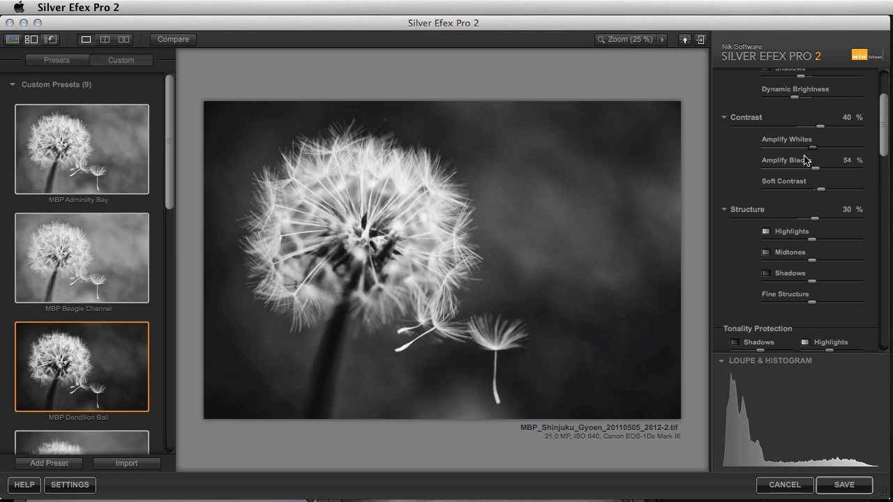
left_click(116, 367)
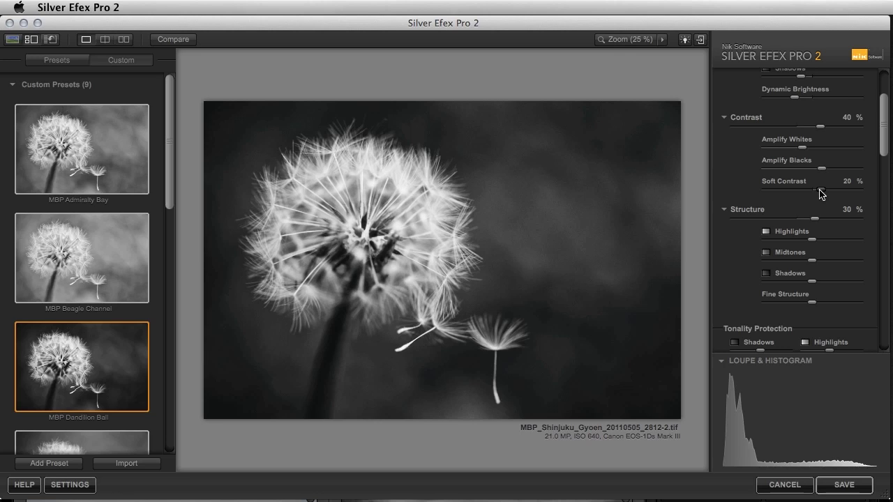
Try Soft Contrast at 39 %, return it to the preset's level, and make a slight trial change to Structure.
mouse_move(820, 190)
left_mouse_down()
mouse_move(846, 189)
mouse_move(830, 190)
left_mouse_up()
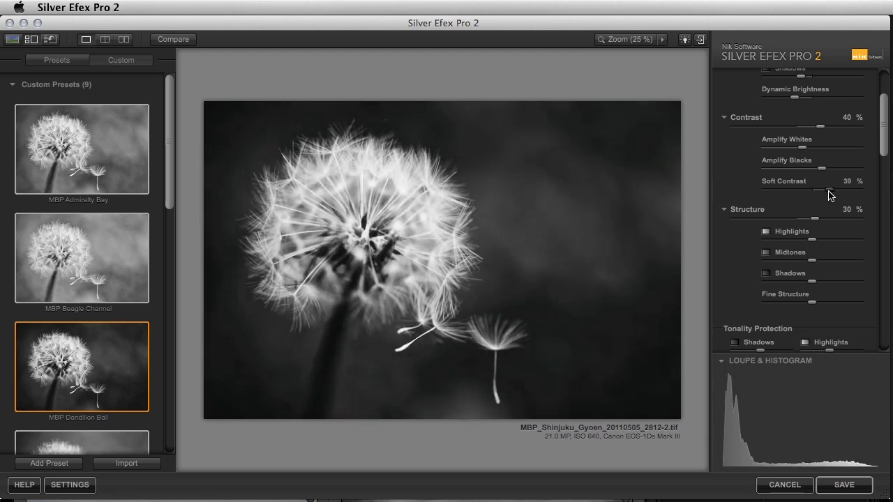
mouse_move(836, 195)
left_mouse_down()
mouse_move(809, 194)
mouse_move(821, 194)
left_mouse_up()
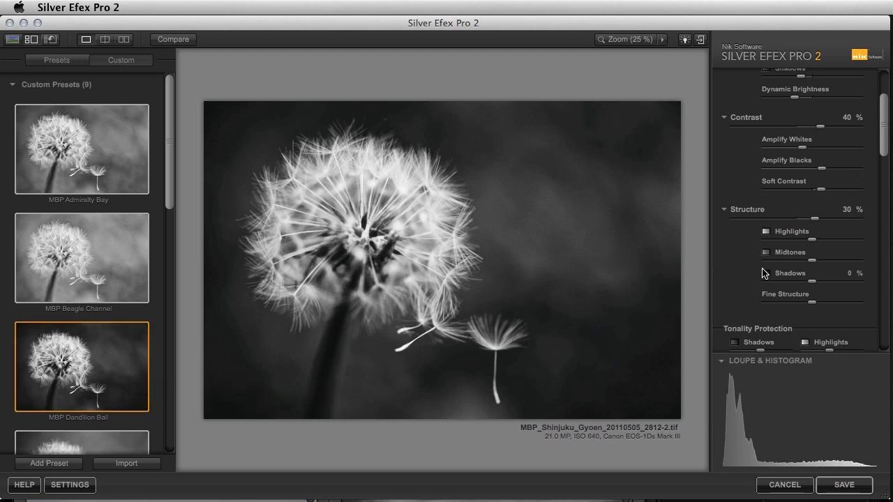
scroll(764, 274, "down", 5)
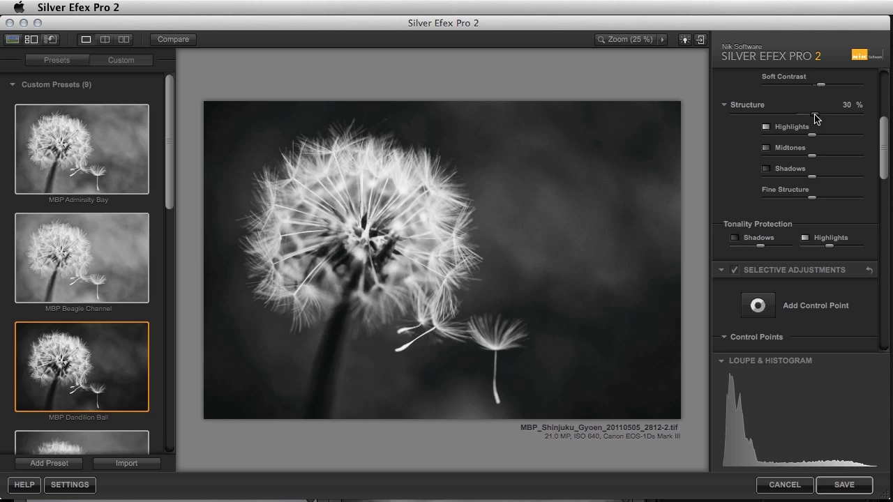
mouse_move(808, 119)
left_mouse_down()
mouse_move(800, 119)
mouse_move(841, 119)
mouse_move(777, 117)
mouse_move(817, 117)
mouse_move(814, 129)
mouse_move(816, 120)
left_mouse_up()
Try slight changes to the Tonality Protection Shadows and Highlights, and restore the settings by reapplying the MBP Dandilion Ball preset.
left_click_drag(884, 154, 885, 180)
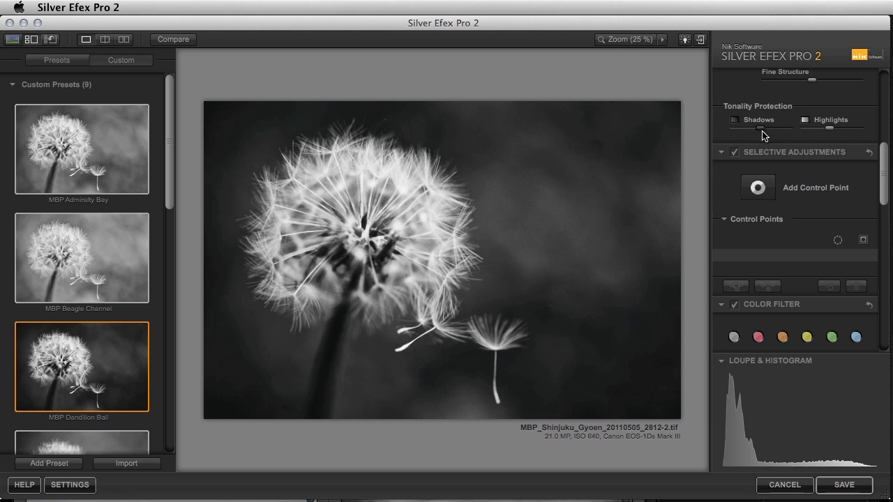
mouse_move(764, 132)
left_mouse_down()
mouse_move(732, 133)
mouse_move(761, 131)
left_mouse_up()
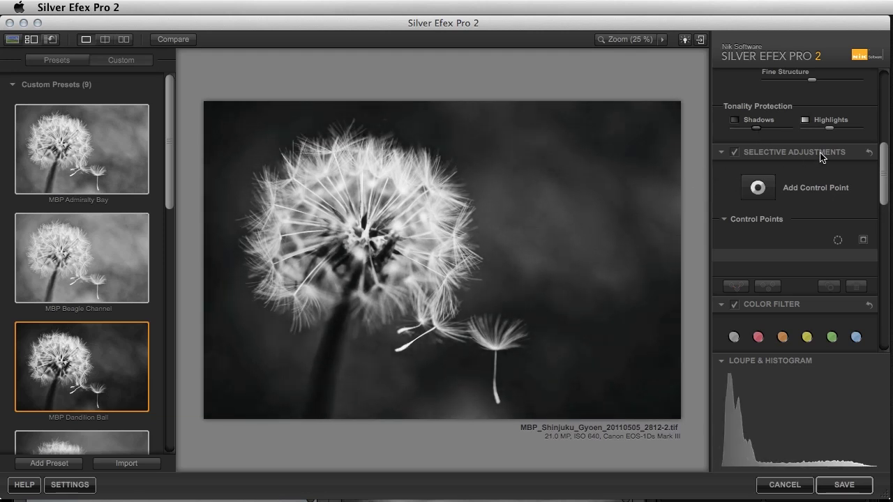
mouse_move(829, 133)
left_mouse_down()
mouse_move(792, 136)
mouse_move(865, 143)
mouse_move(808, 143)
mouse_move(828, 142)
left_mouse_up()
left_click(82, 349)
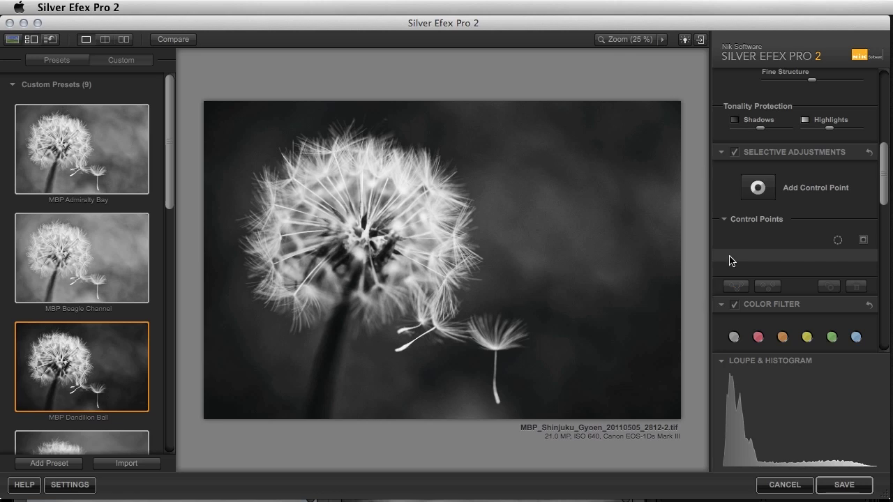
Try the red, orange, yellow, green and blue color filters on the dandelion, and return to the neutral filter.
scroll(748, 232, "down", 2)
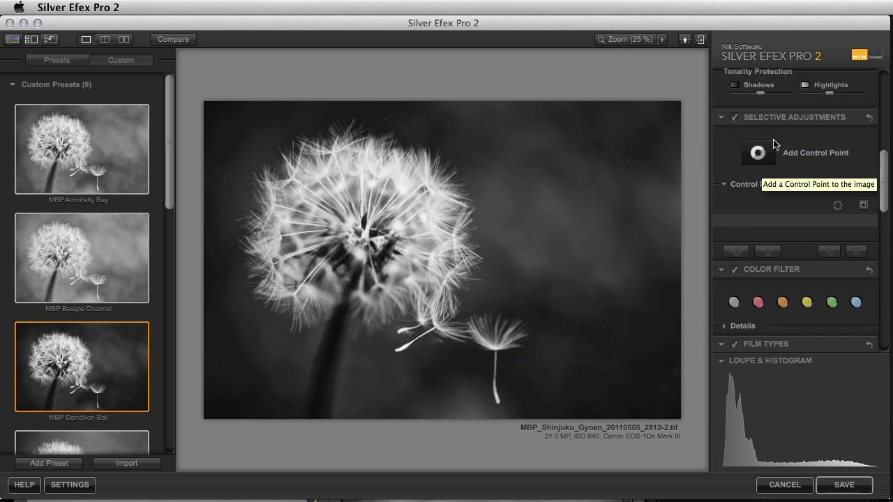
left_click(758, 304)
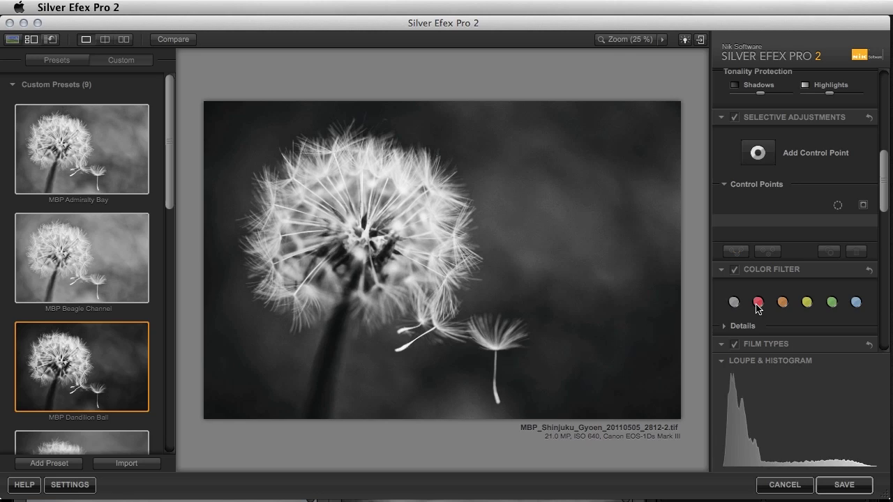
left_click(783, 303)
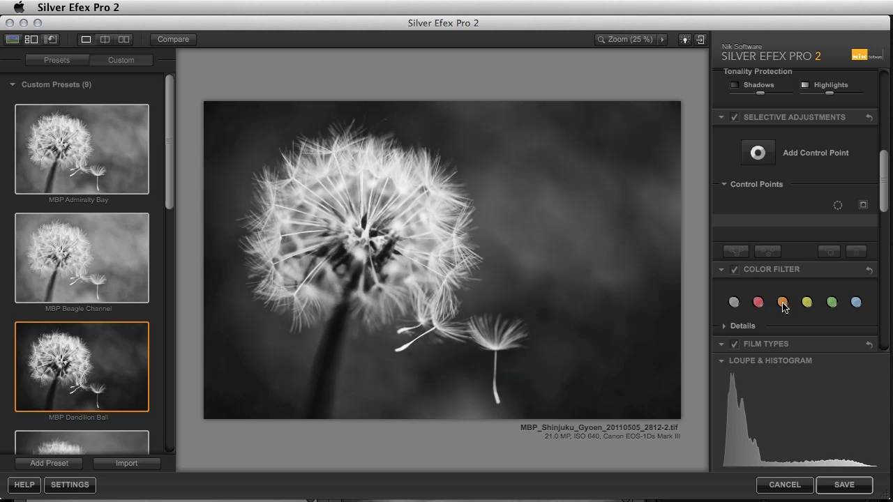
left_click(807, 303)
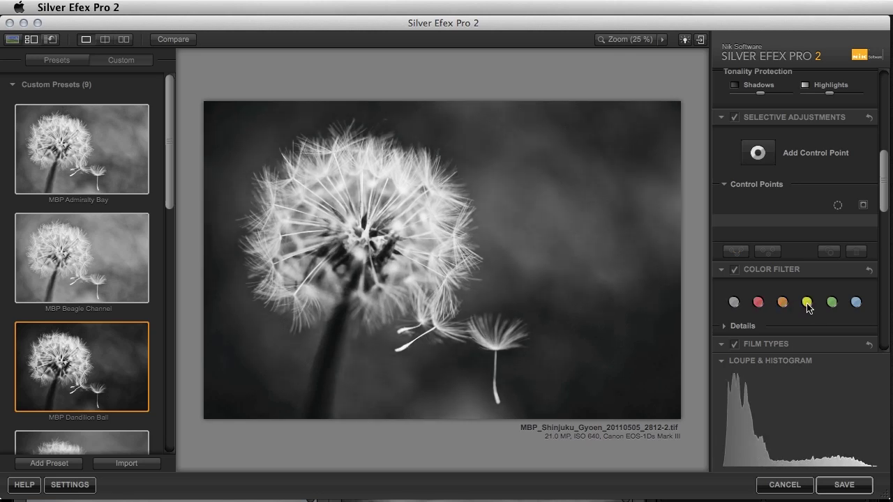
left_click(831, 303)
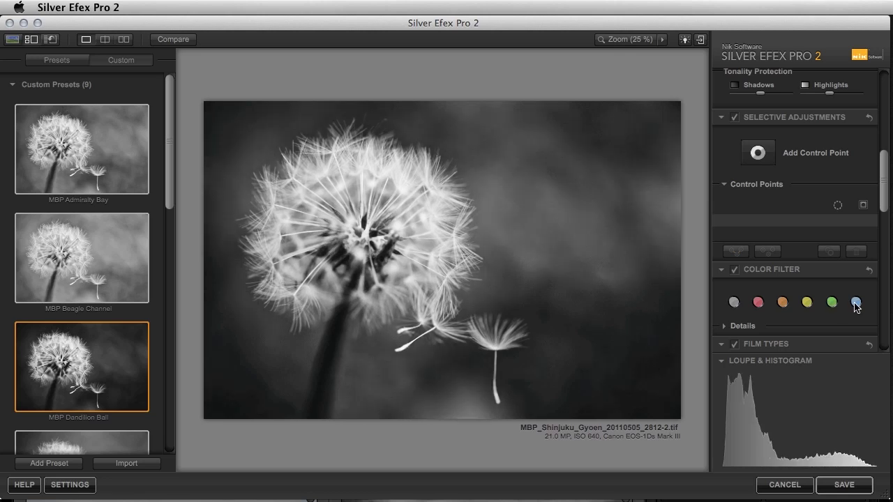
left_click(856, 303)
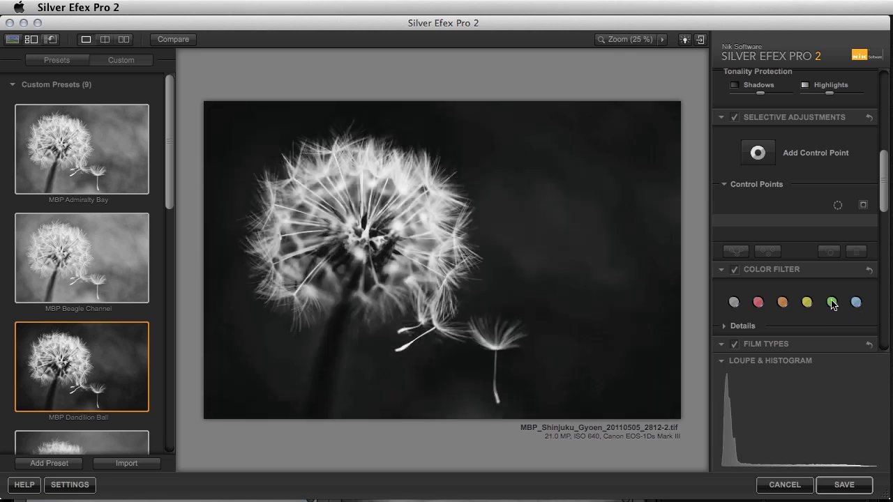
left_click(831, 303)
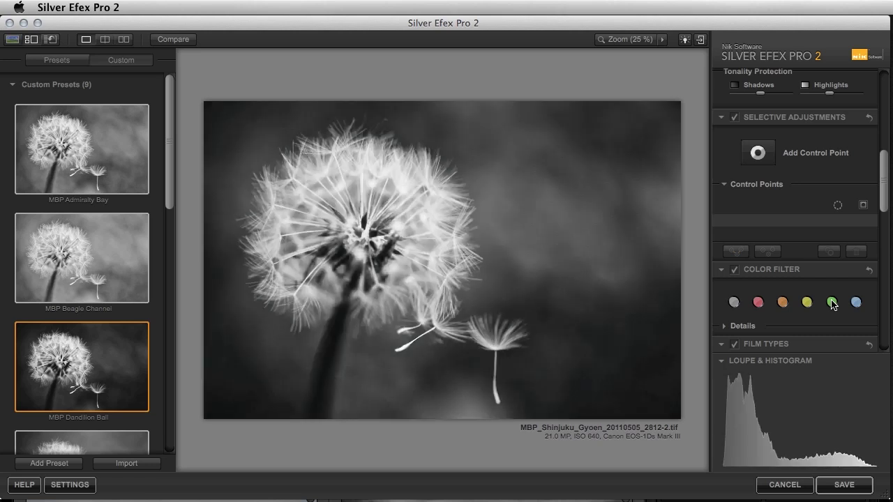
left_click(735, 303)
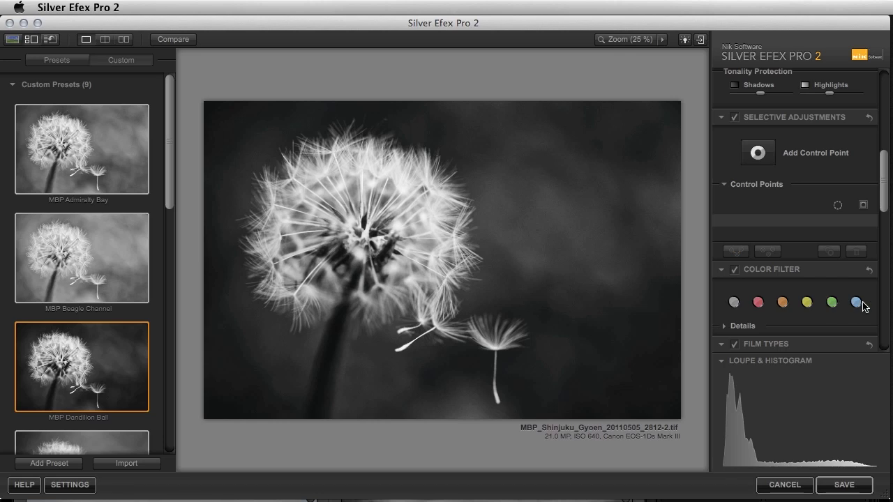
Compare the green and blue color filters on the dandelion once more, and reset to the neutral filter.
left_click(832, 304)
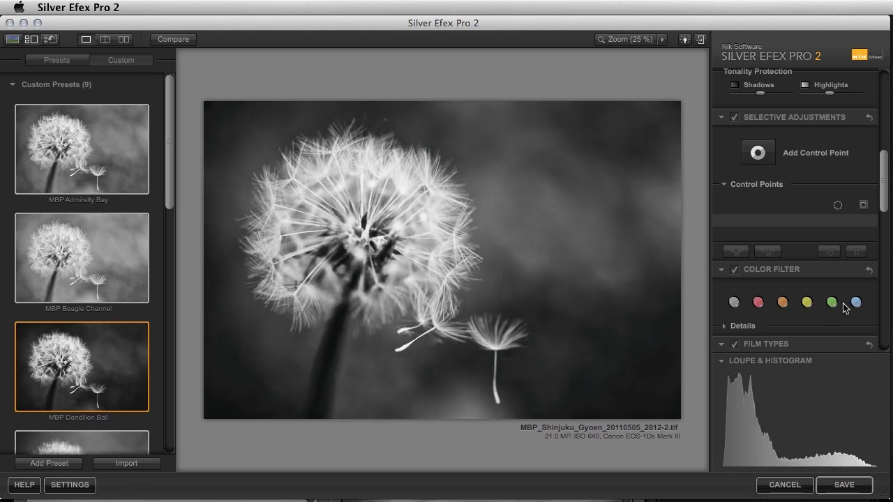
left_click(857, 303)
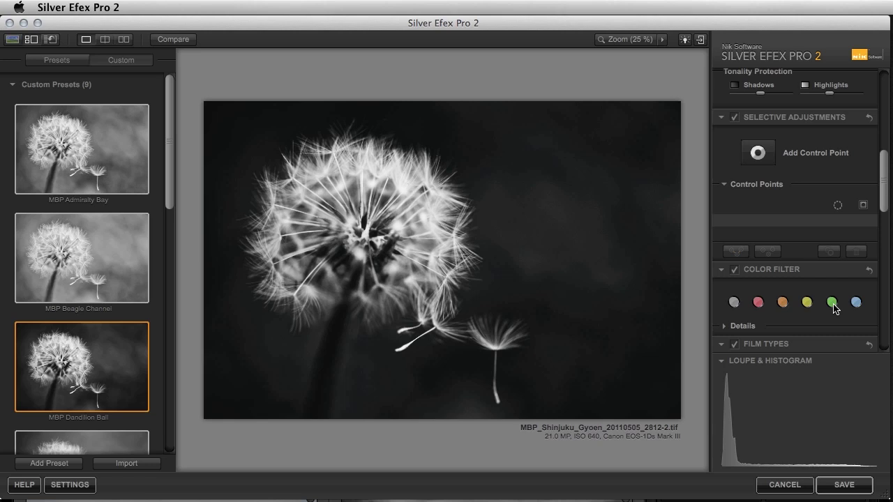
left_click(833, 305)
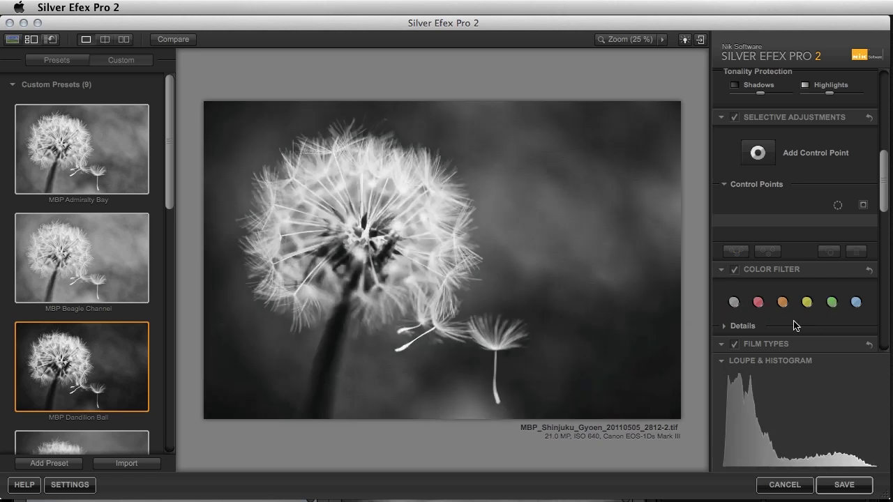
left_click(735, 303)
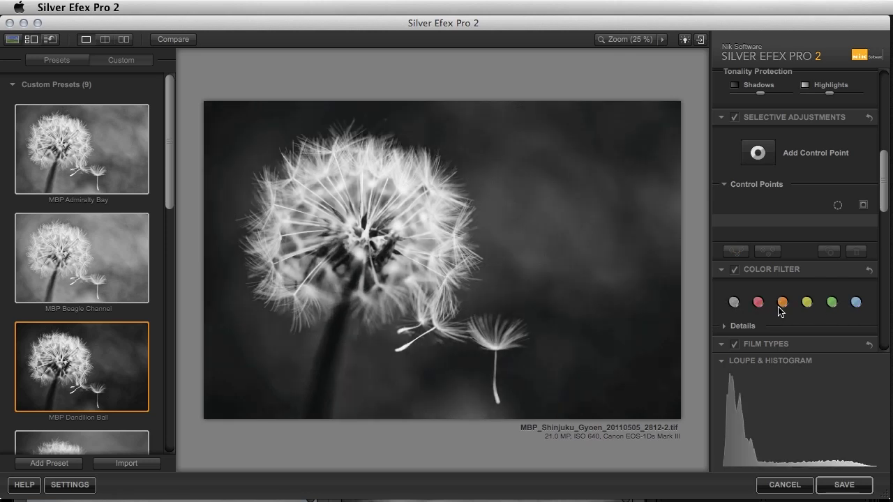
Expand the Color Filter details, try Red sensitivity at -97 % with a slight Green change, and reapply the MBP Dandilion Ball preset.
scroll(780, 311, "down", 5)
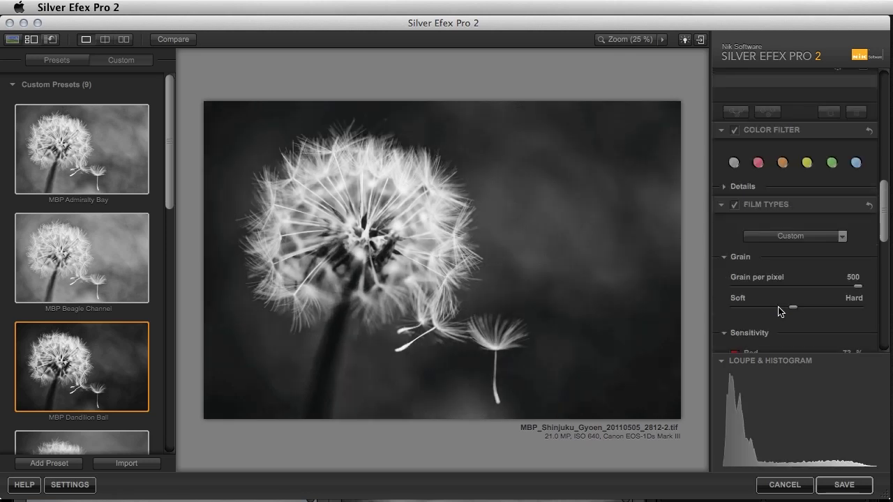
left_click(725, 190)
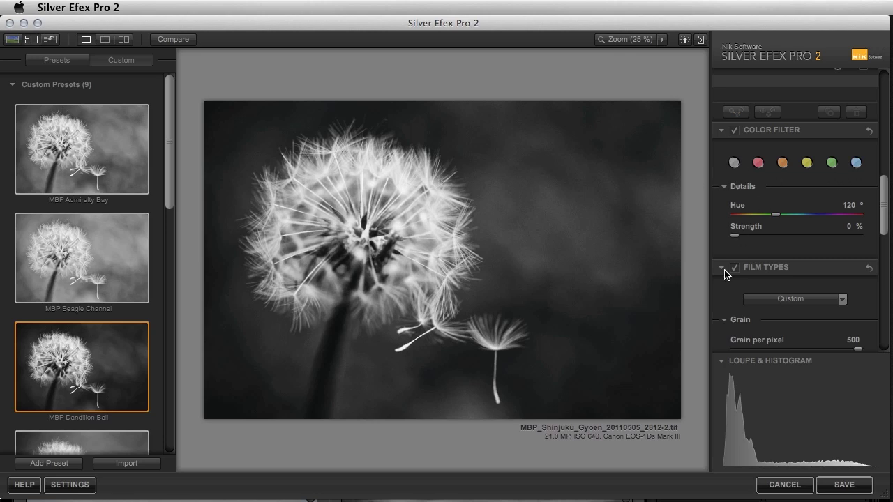
scroll(726, 286, "down", 5)
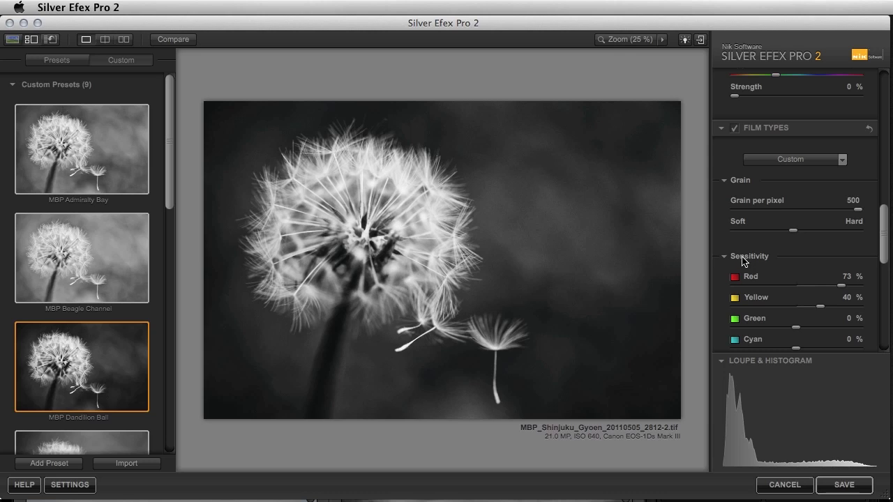
scroll(766, 260, "down", 3)
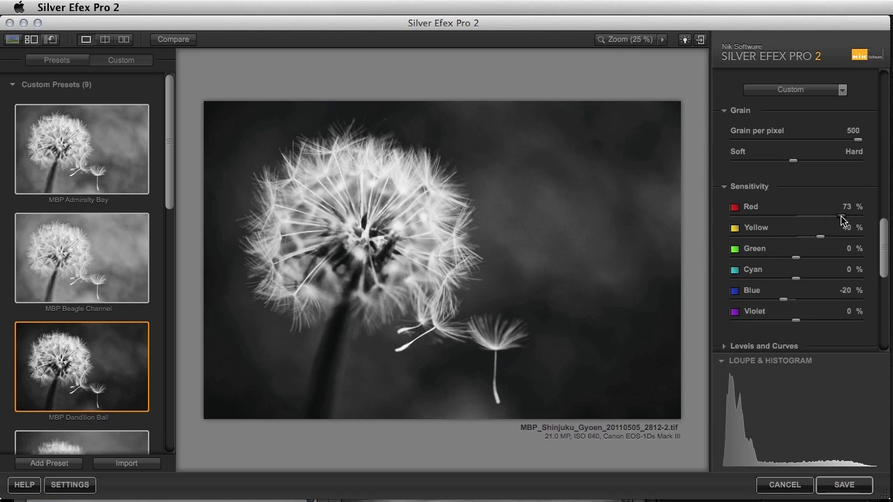
left_click_drag(843, 219, 737, 228)
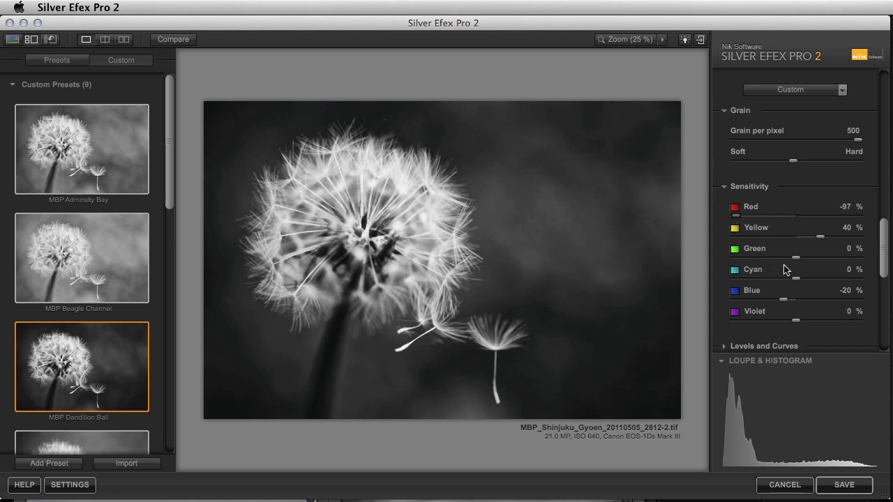
mouse_move(796, 261)
left_mouse_down()
mouse_move(742, 259)
mouse_move(861, 258)
mouse_move(768, 263)
mouse_move(801, 261)
left_mouse_up()
left_click(83, 377)
Go back to the color filters, try blue and yellow on the dandelion, and restore the neutral filter.
scroll(769, 263, "down", 3)
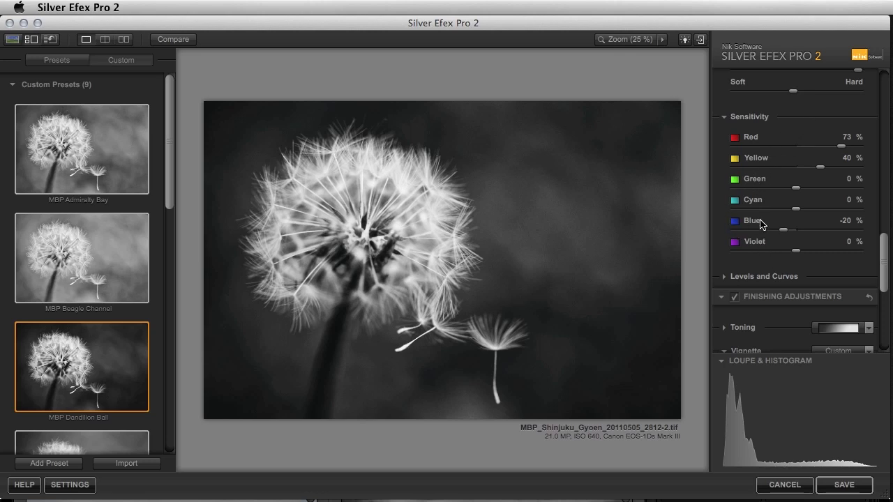
scroll(760, 231, "up", 4)
scroll(761, 231, "up", 3)
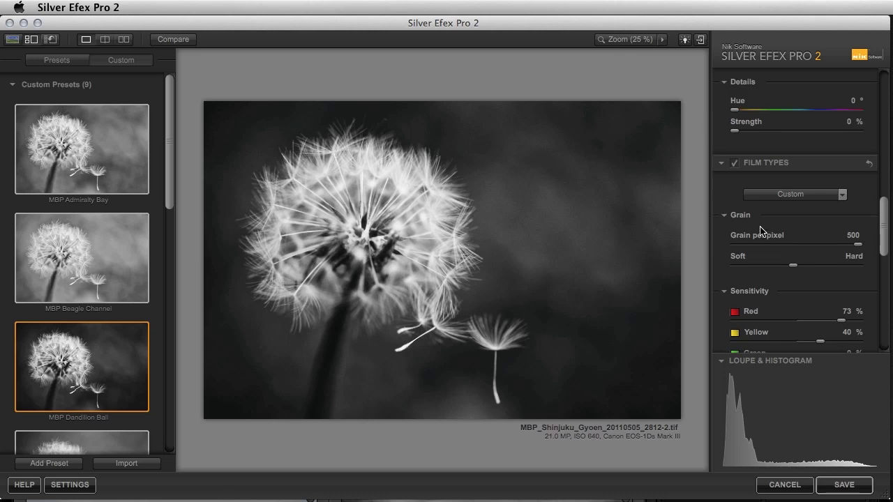
scroll(760, 231, "up", 1)
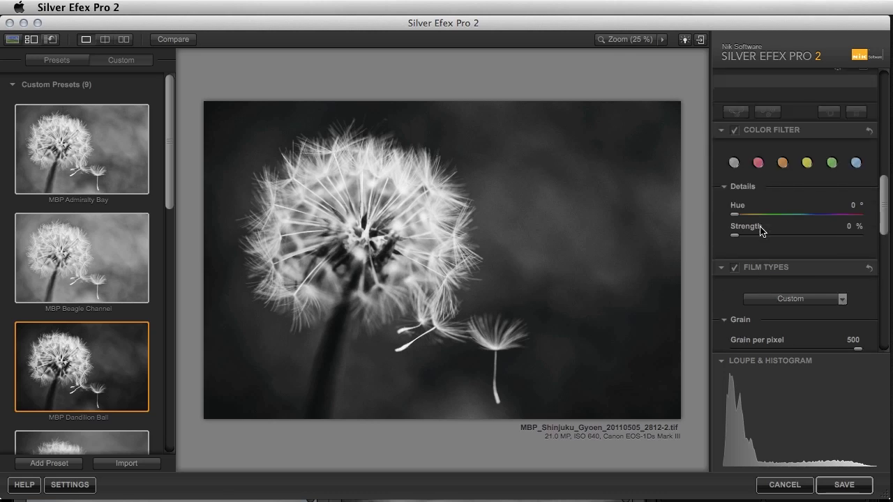
scroll(760, 231, "up", 3)
scroll(761, 231, "up", 1)
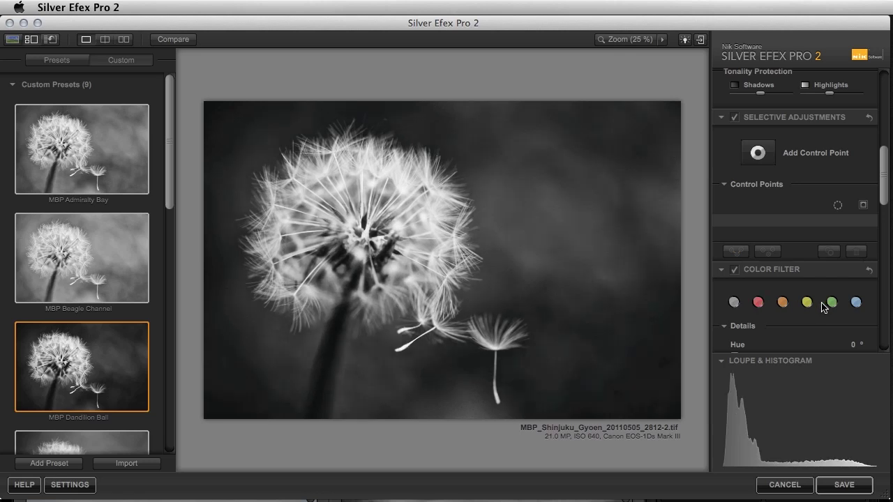
left_click(857, 304)
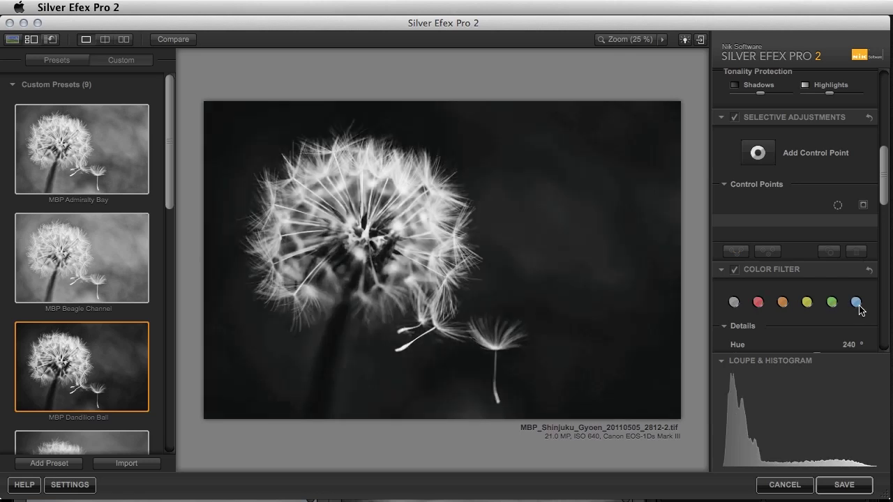
left_click(807, 306)
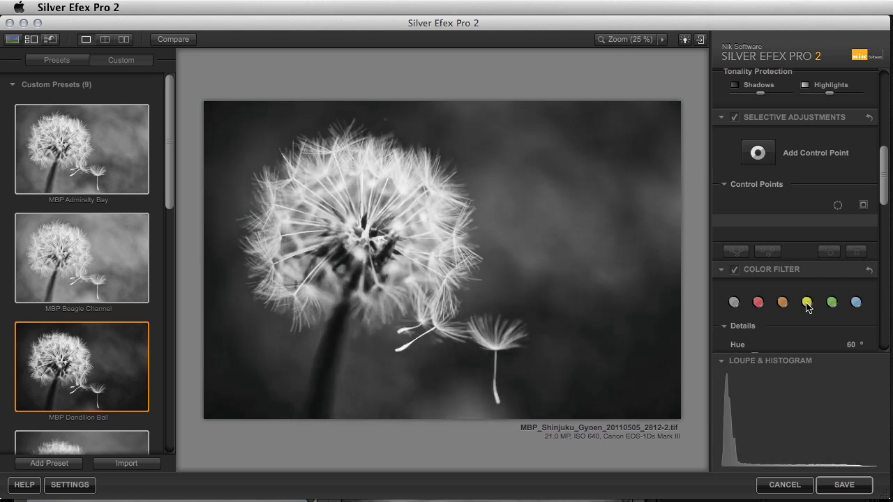
left_click(733, 304)
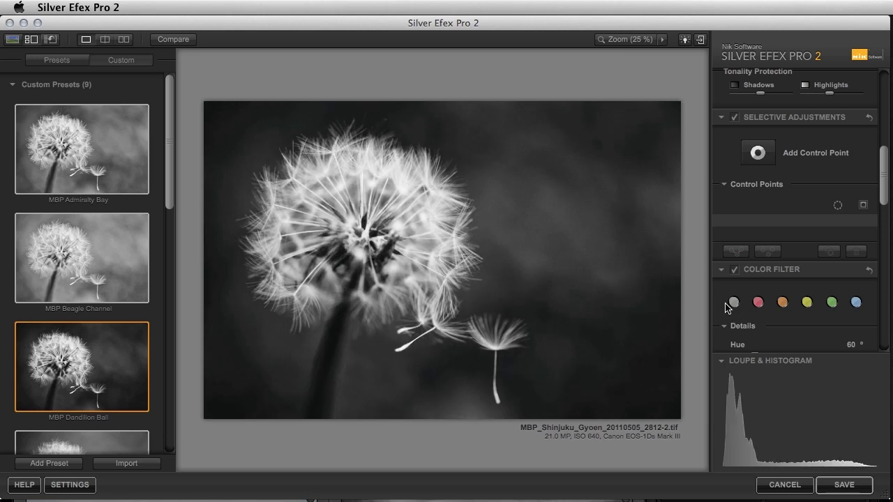
Add a selective control point on the dark background beside the dandelion head.
scroll(725, 308, "down", 6)
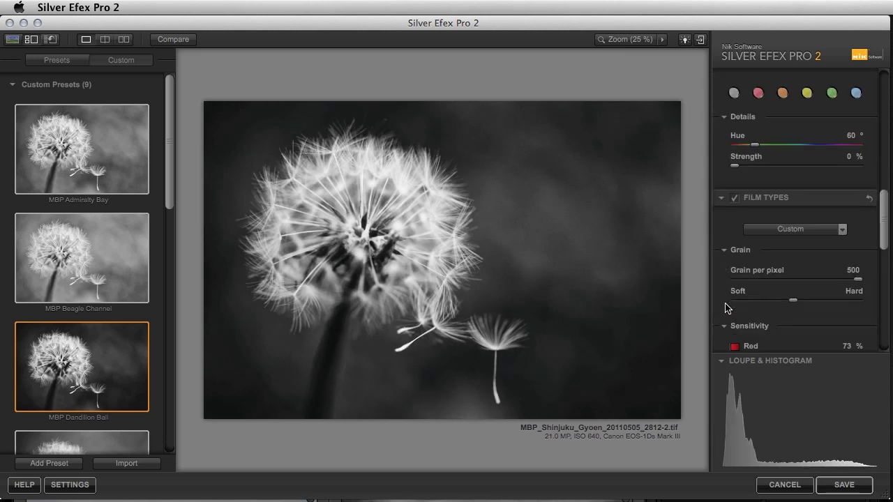
scroll(726, 307, "down", 4)
scroll(725, 307, "up", 9)
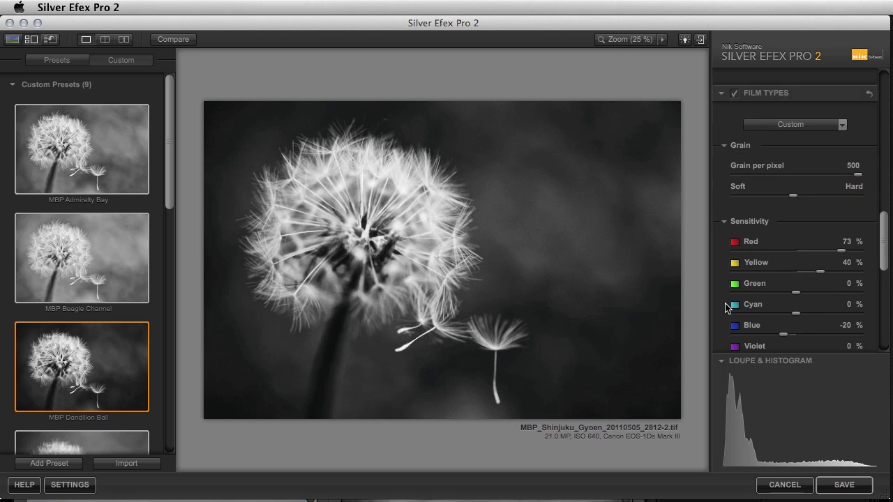
scroll(726, 308, "up", 2)
scroll(725, 308, "up", 1)
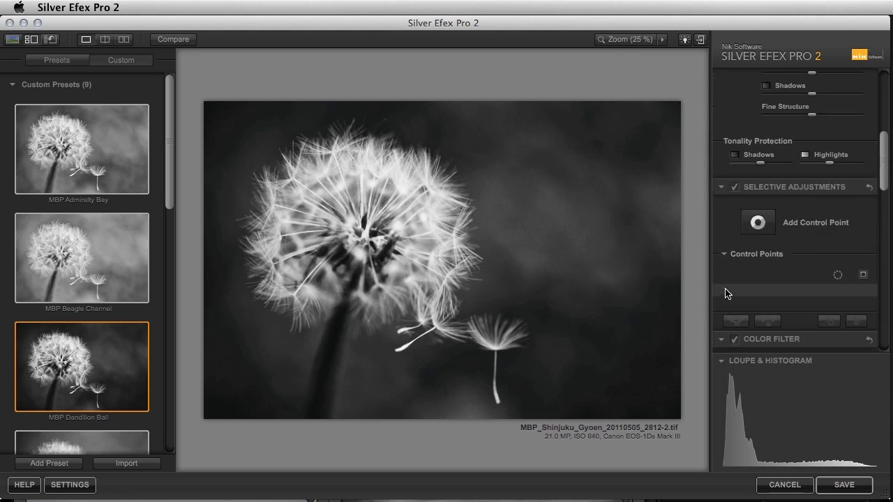
scroll(724, 272, "up", 1)
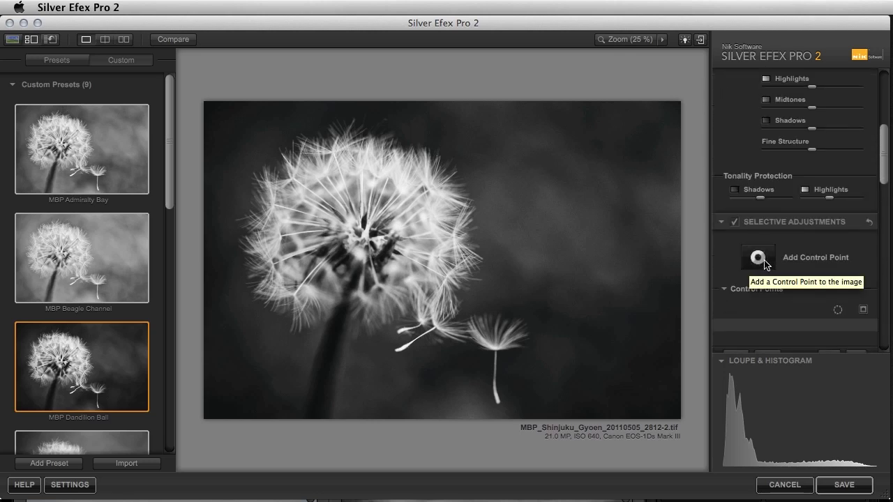
left_click(757, 259)
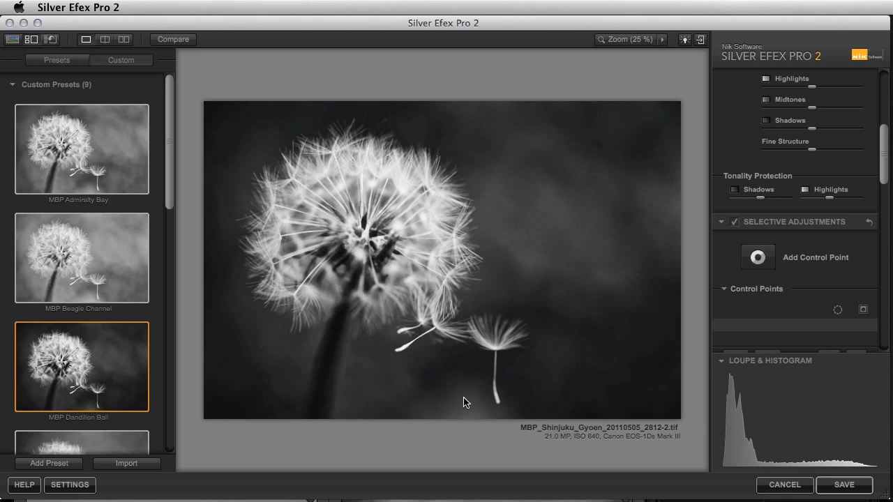
left_click(759, 258)
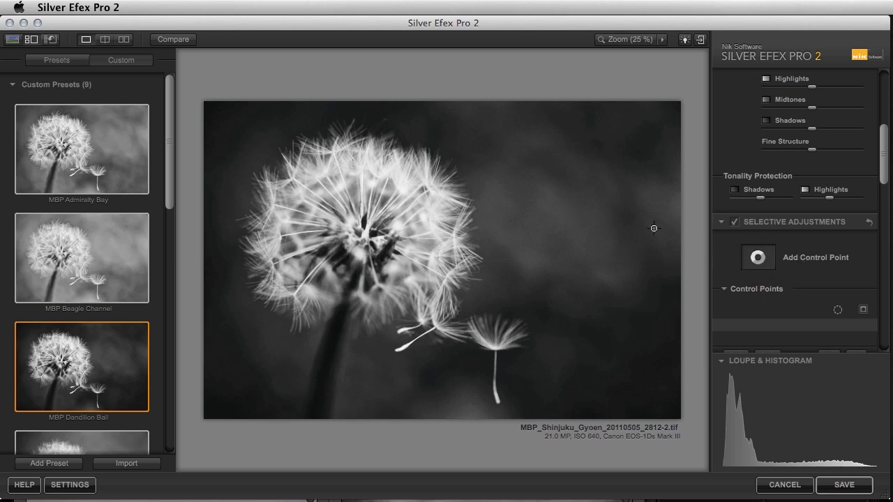
left_click(555, 203)
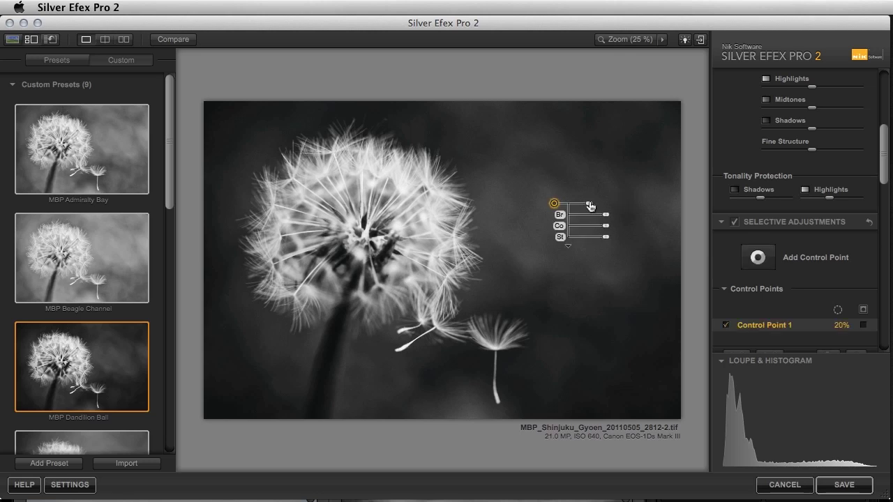
Set the background control point's size to 47% and its brightness to -22%.
left_click_drag(589, 206, 606, 208)
left_click(605, 204)
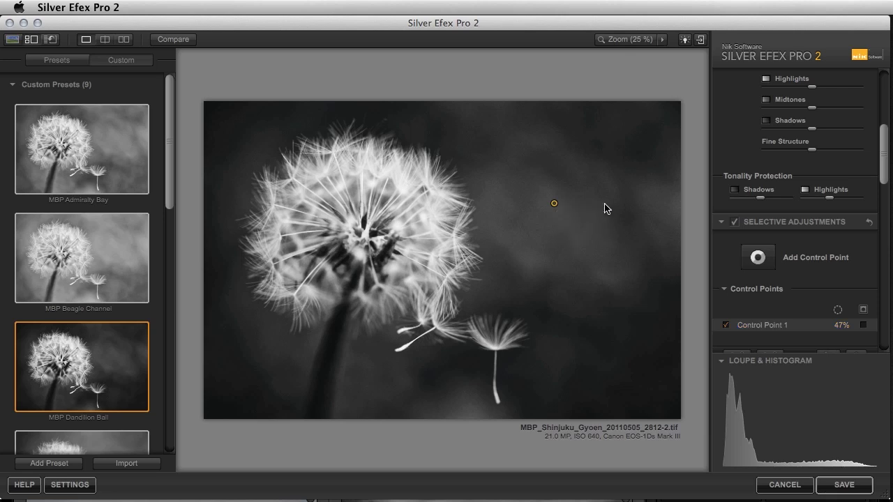
left_click(555, 205)
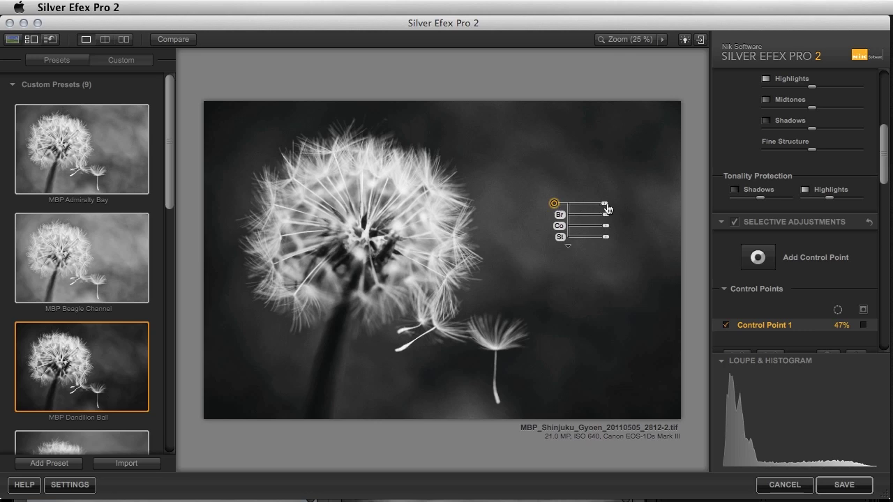
left_click_drag(605, 207, 605, 209)
left_click_drag(607, 218, 601, 218)
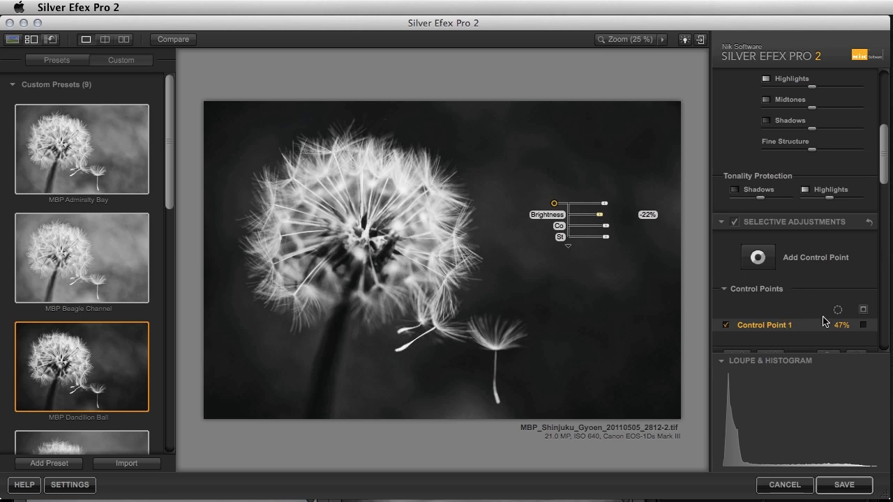
Duplicate the background control point, place the copy on the light patch at the photo's lower edge, and reduce its size to 14%.
scroll(781, 326, "down", 1)
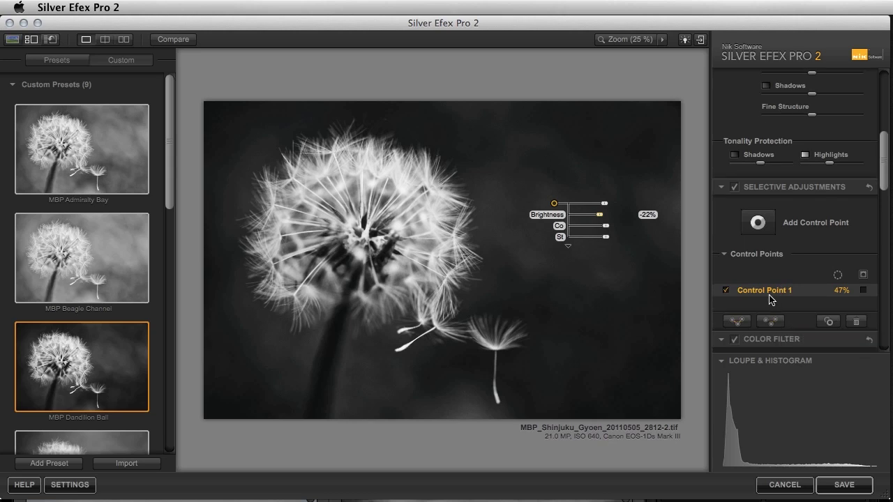
left_click(830, 321)
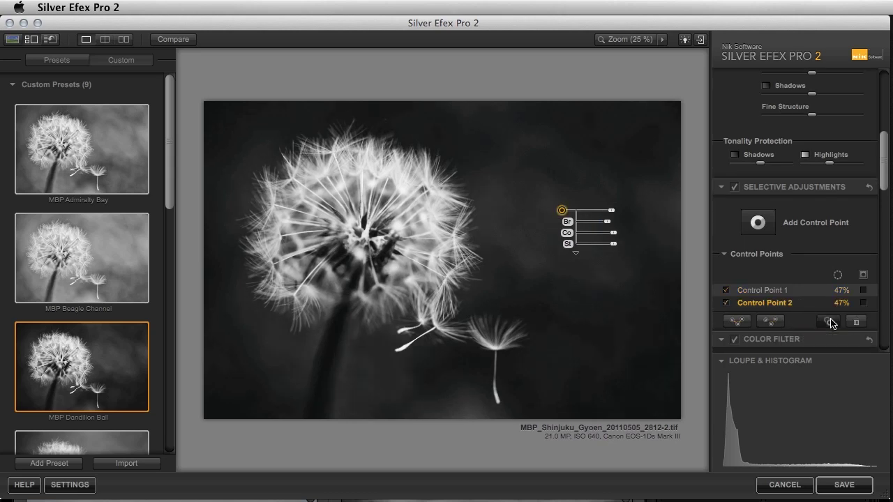
left_click_drag(563, 211, 469, 417)
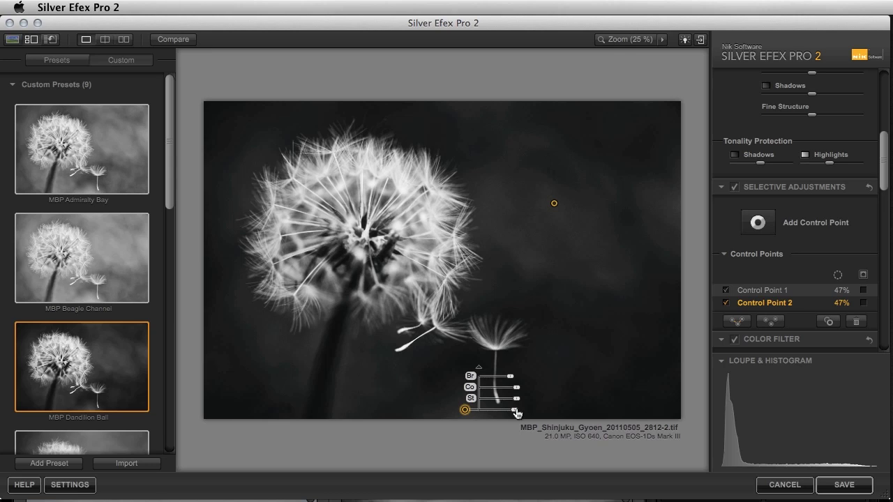
left_click_drag(515, 411, 498, 415)
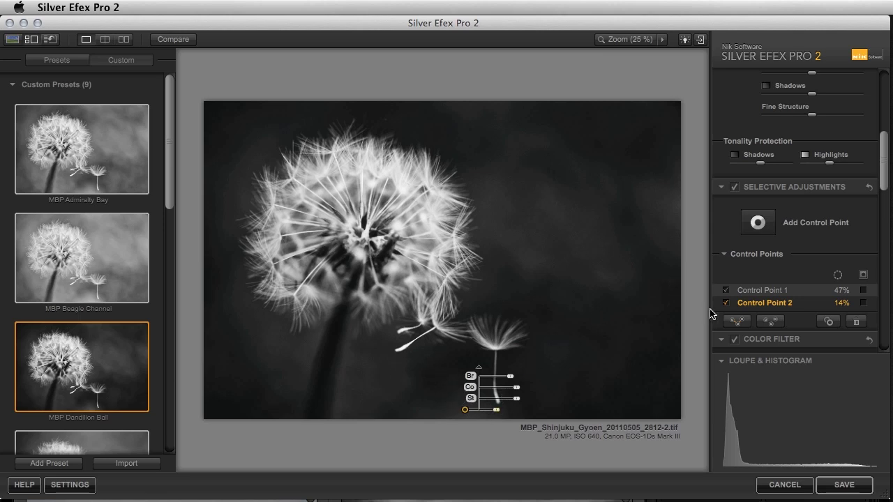
Compare the background with and without Selective Adjustments several times, leaving the adjustments enabled.
left_click(734, 189)
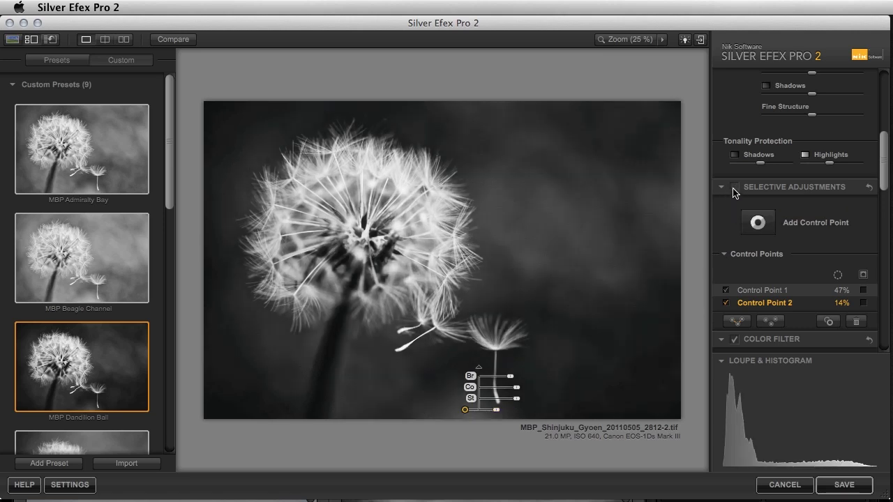
left_click(734, 188)
left_click(734, 189)
left_click(734, 189)
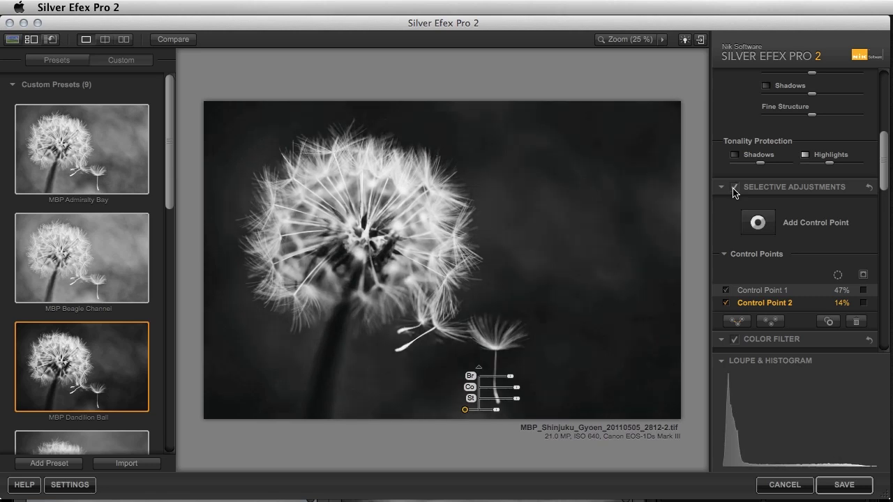
left_click(734, 188)
left_click(734, 188)
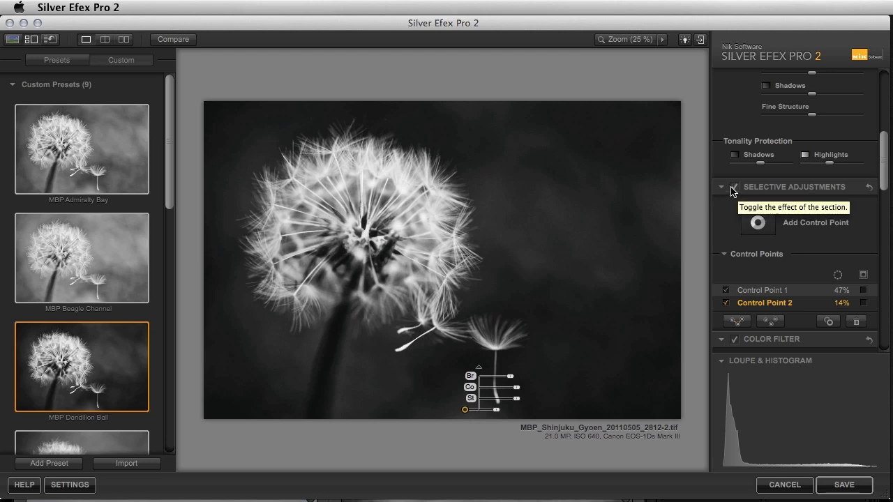
left_click(733, 189)
left_click(734, 188)
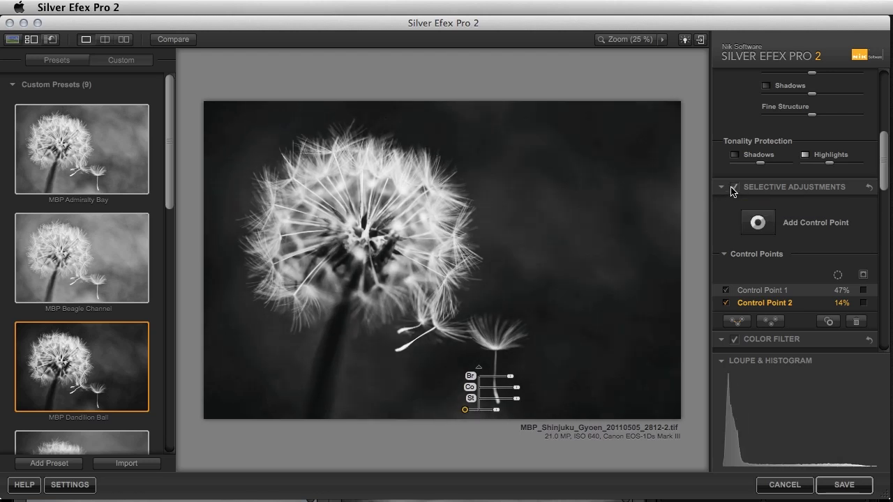
left_click(734, 188)
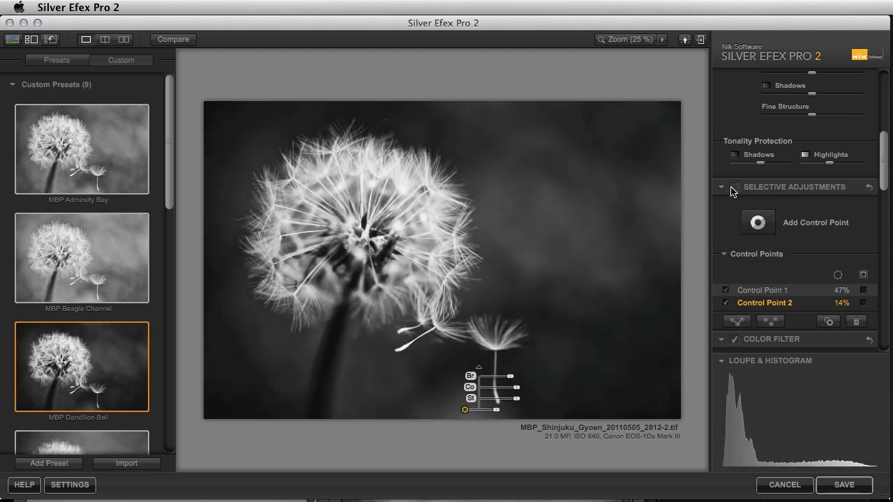
left_click(734, 188)
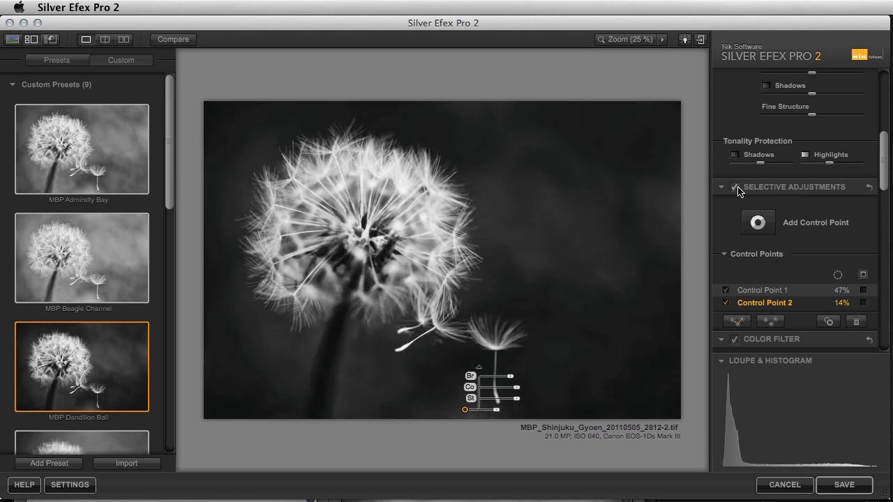
Add a control point on the dandelion head near its center, with size 28% and brightness 24%.
left_click(757, 227)
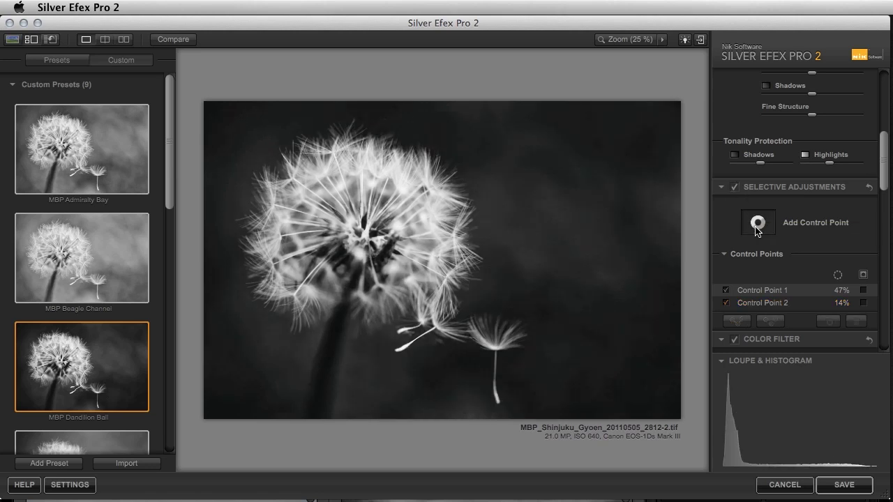
left_click(404, 188)
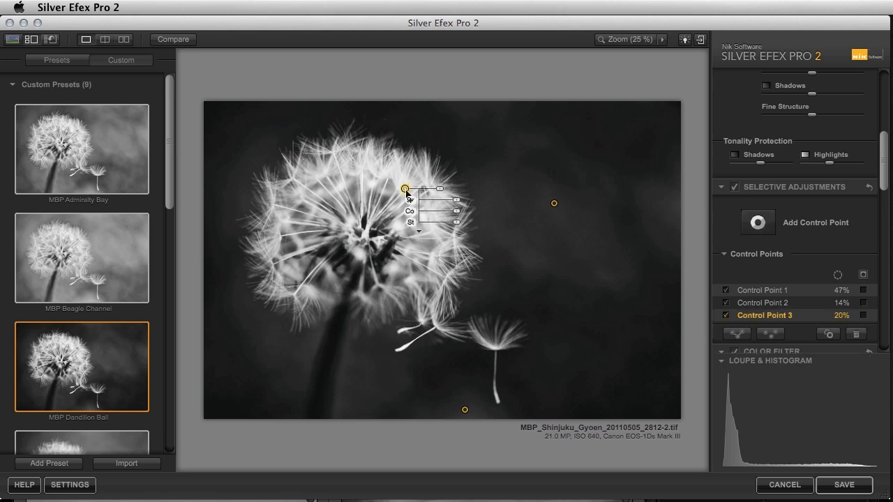
left_click_drag(441, 190, 399, 225)
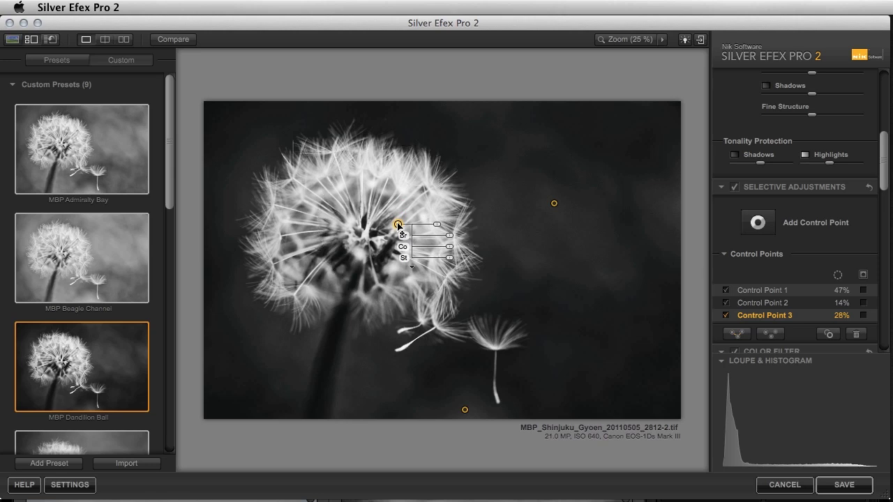
left_click_drag(450, 240, 457, 241)
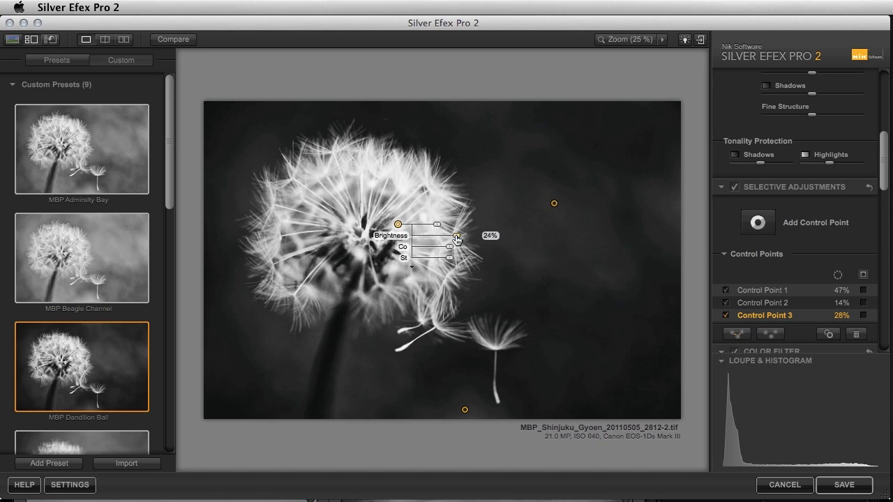
Compare the dandelion head with and without Selective Adjustments, leaving all three control points active.
left_click(732, 188)
left_click(732, 188)
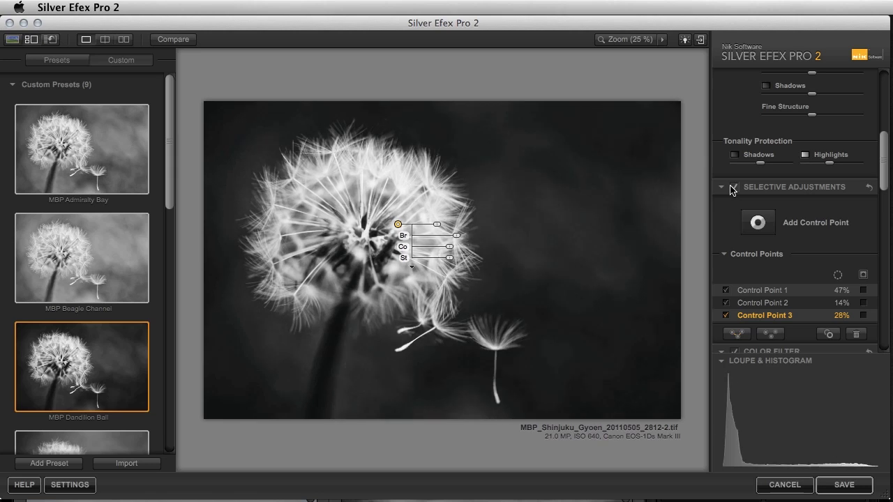
left_click(732, 189)
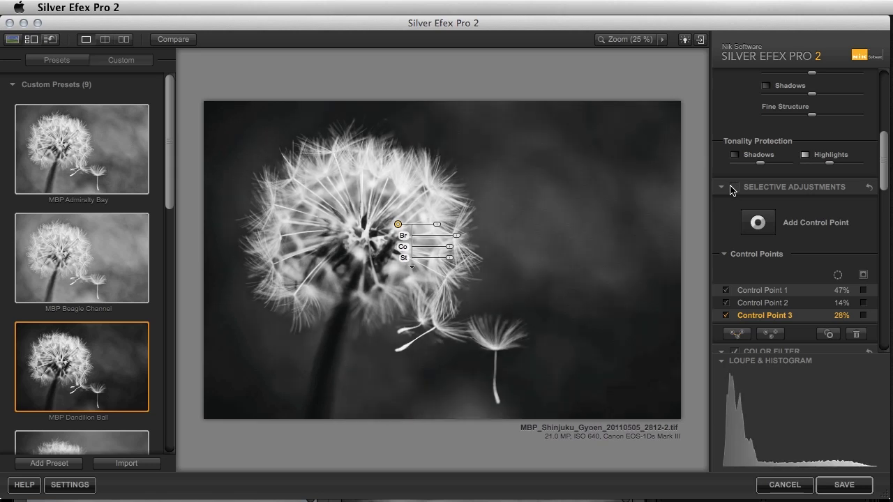
left_click(732, 188)
left_click(732, 188)
left_click(732, 189)
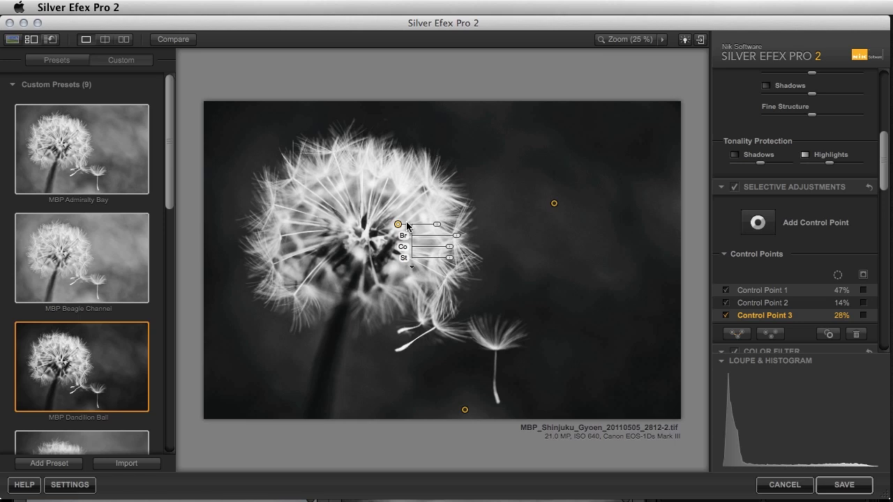
Nudge the control point on the dandelion head slightly and save the black-and-white conversion.
mouse_move(399, 224)
left_mouse_down()
mouse_move(355, 245)
mouse_move(347, 270)
mouse_move(390, 259)
mouse_move(340, 319)
mouse_move(334, 342)
mouse_move(358, 190)
mouse_move(413, 208)
mouse_move(423, 246)
mouse_move(404, 279)
mouse_move(423, 233)
mouse_move(406, 183)
mouse_move(398, 227)
left_mouse_up()
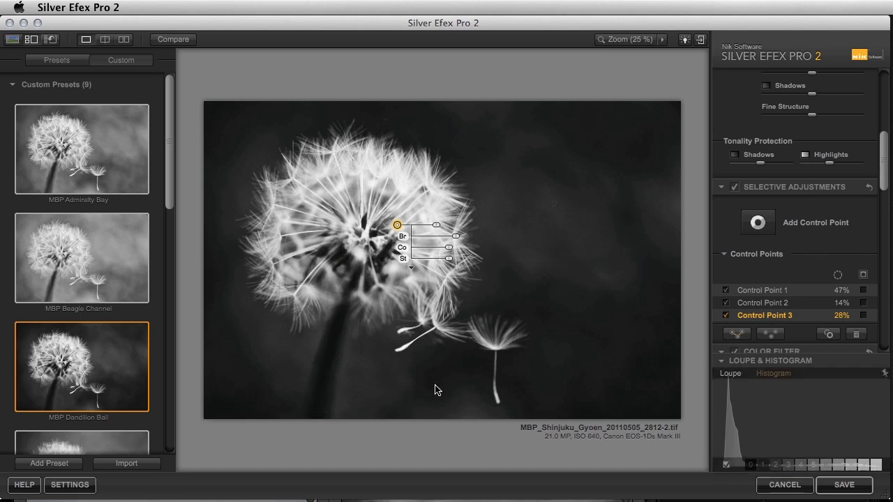
mouse_move(76, 374)
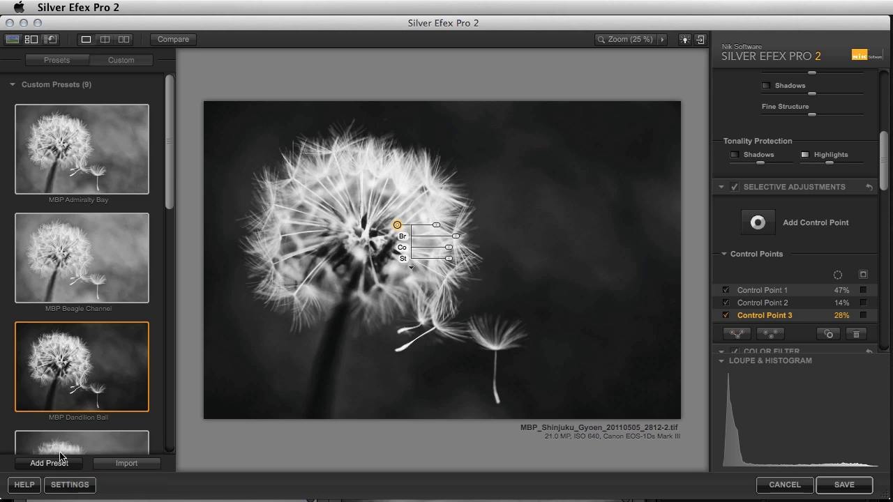
left_click(98, 362)
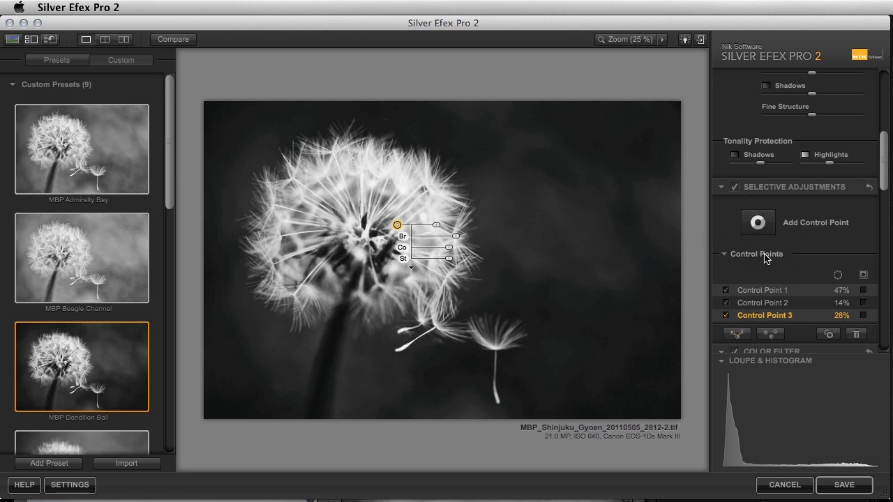
left_click(844, 485)
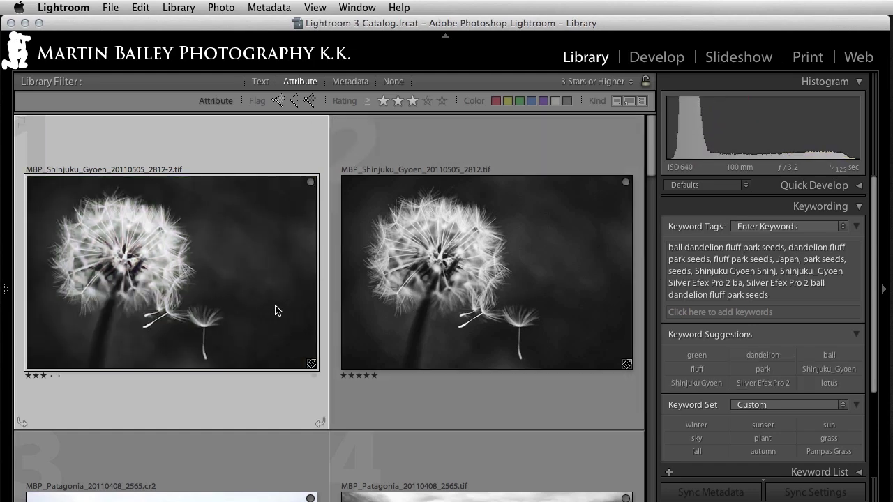
In the Lightroom library, view MBP_Shinjuku_Gyoen_20110505_2812-2.tif enlarged, compare it with the neighboring 2812.tif version, and return to the grid.
double_click(232, 306)
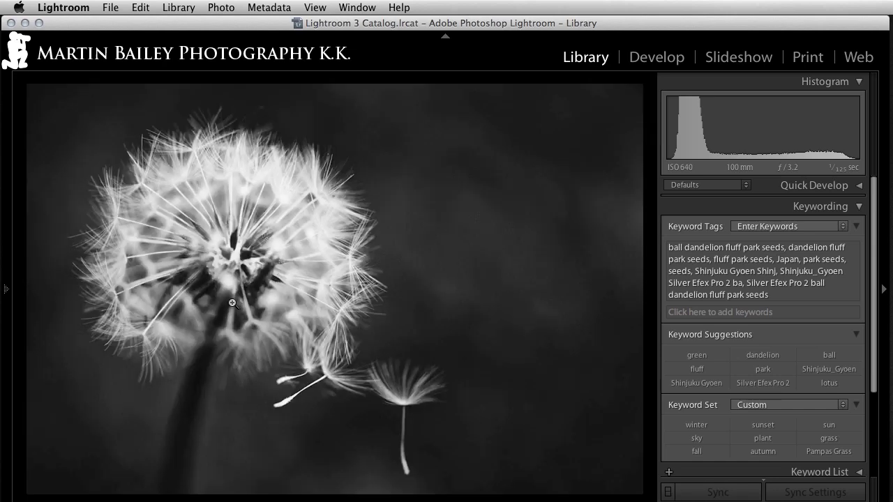
key("Right")
key("Left")
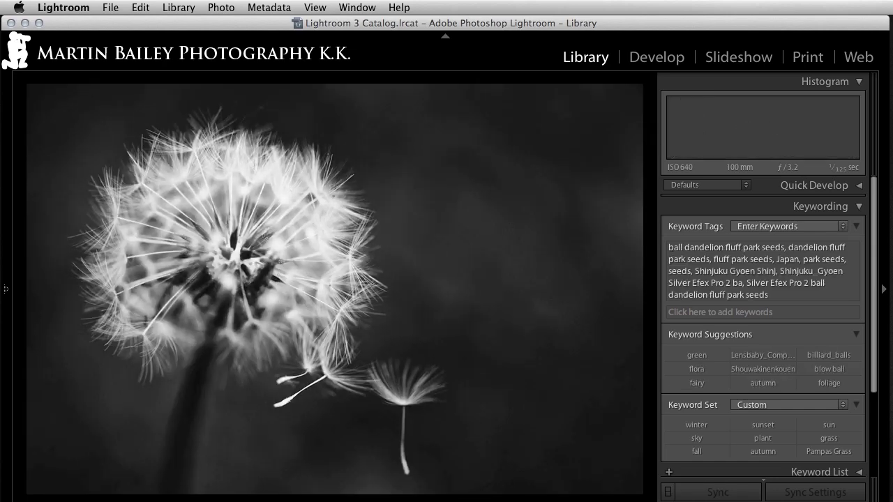
key("g")
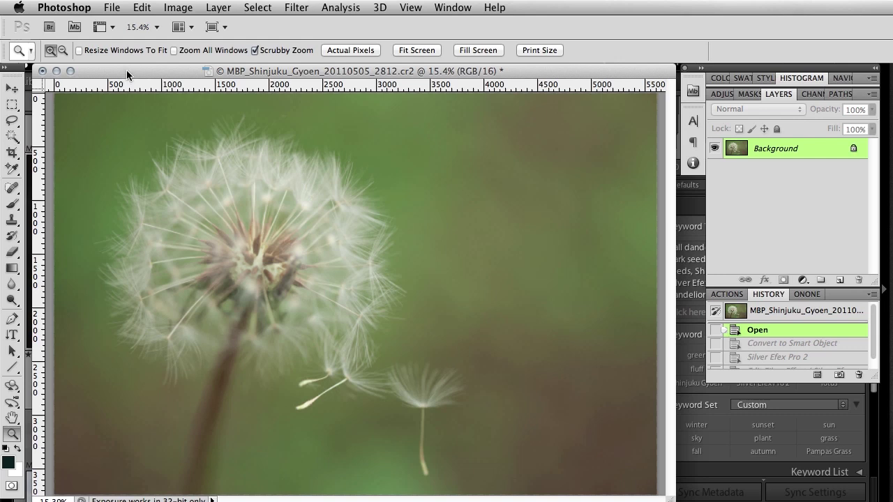
Convert the dandelion's Background layer for Smart Filters, confirming its conversion into a smart object.
left_click(301, 8)
mouse_move(333, 345)
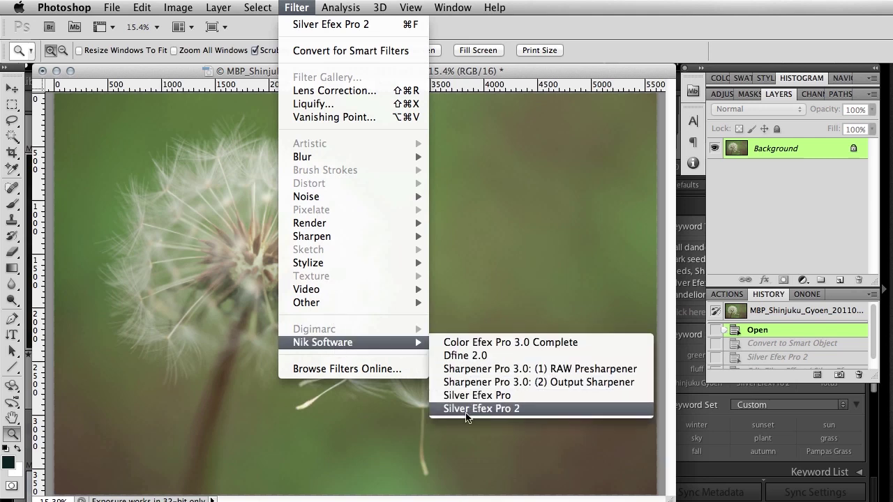
left_click(296, 6)
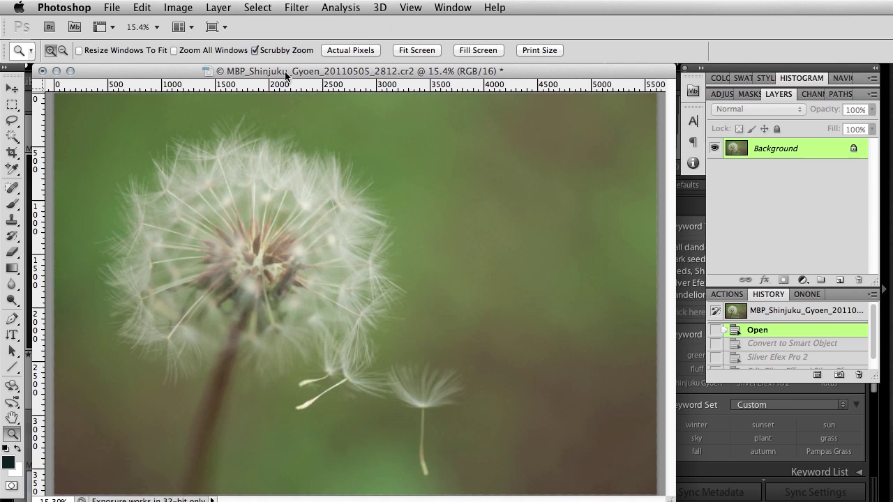
left_click(295, 8)
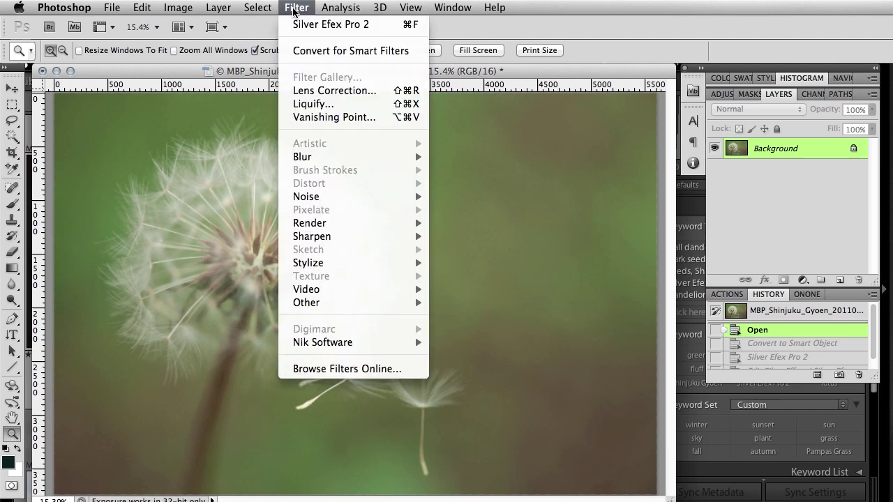
left_click(312, 52)
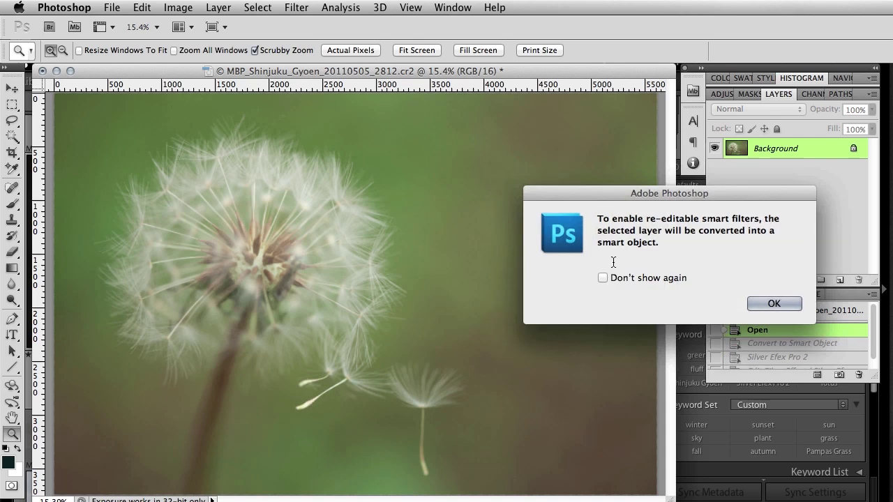
left_click(772, 305)
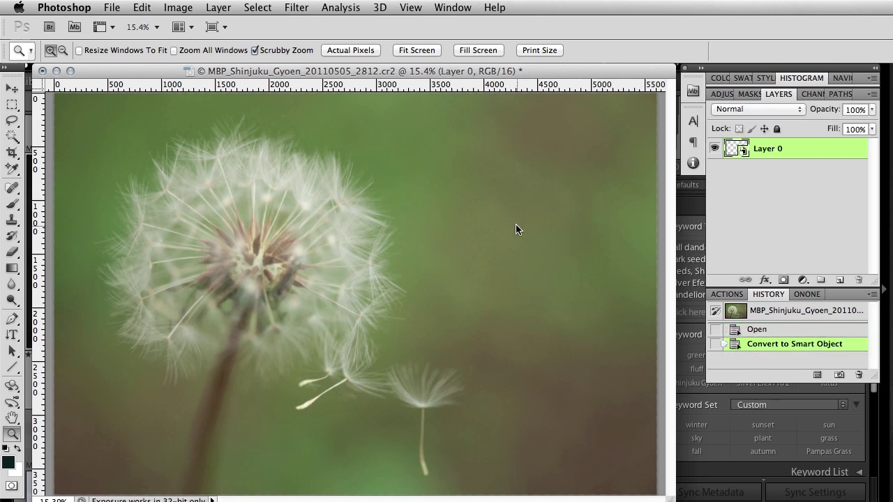
Open the smart object layer in the Silver Efex Pro 2 filter and acknowledge the smart filter warning.
left_click(297, 10)
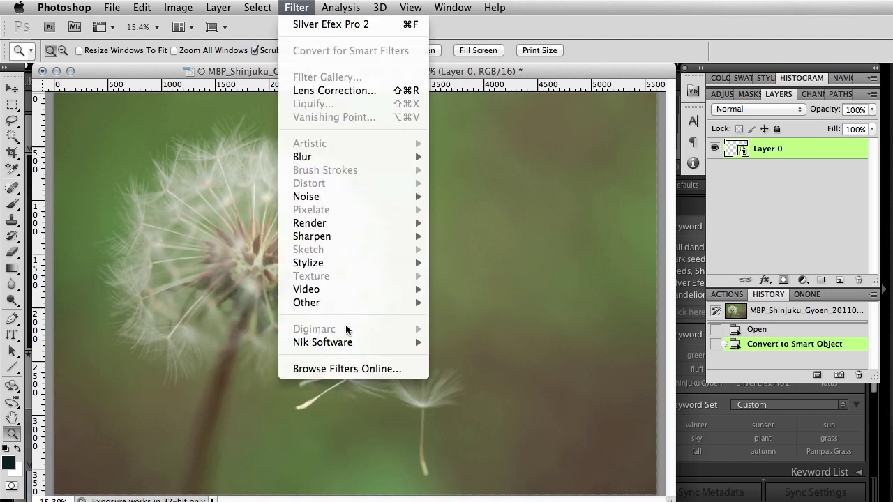
mouse_move(346, 347)
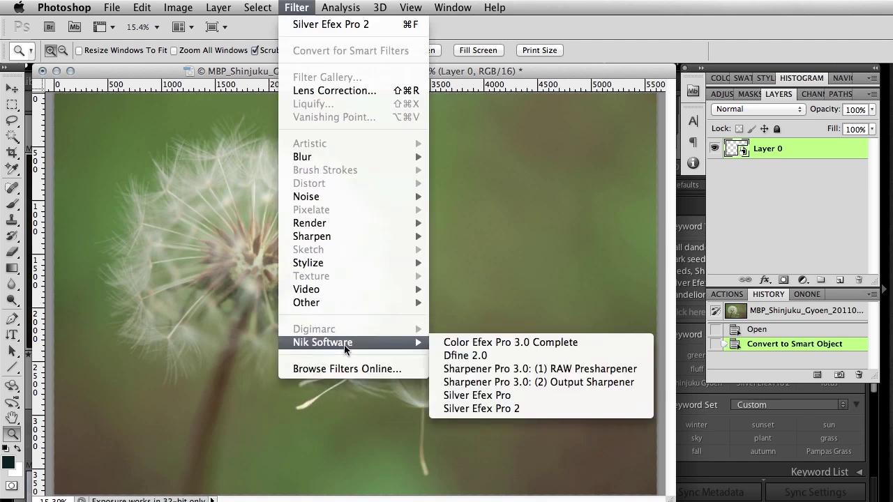
left_click(472, 410)
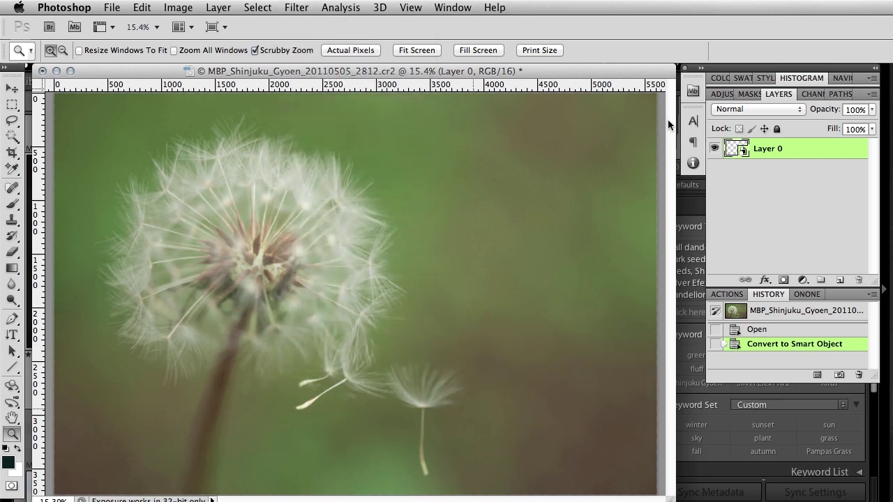
left_click(754, 287)
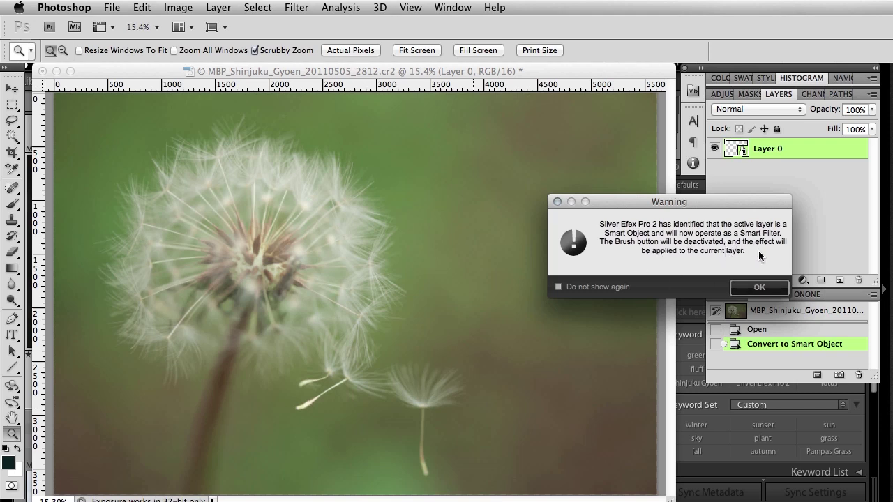
left_click(757, 288)
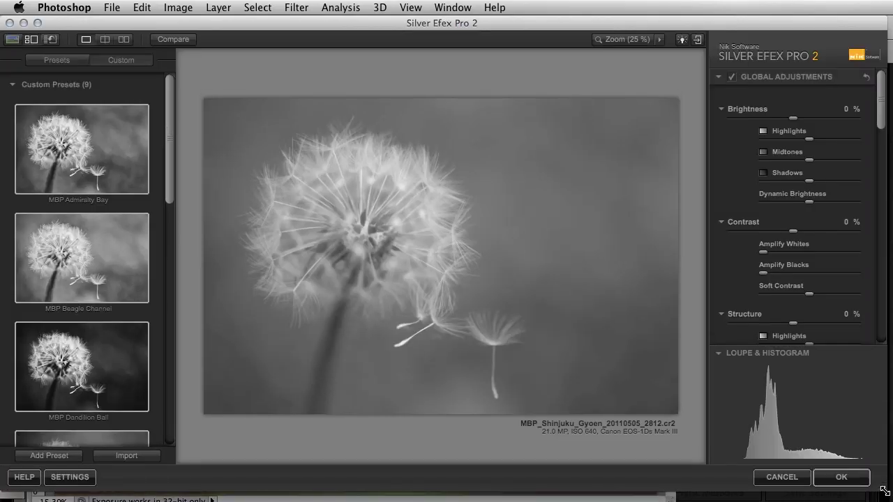
Enlarge the Silver Efex Pro 2 window slightly and apply the MBP Dandilion Ball preset to the photo.
left_click_drag(884, 491, 883, 499)
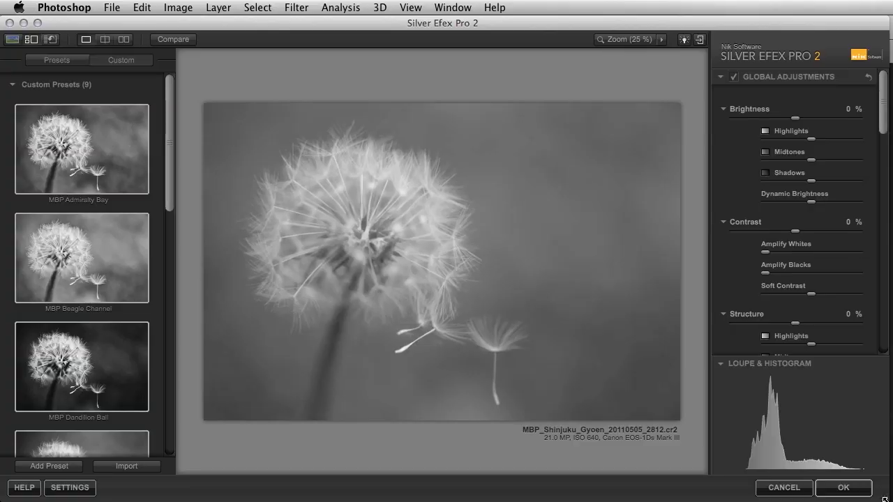
mouse_move(57, 350)
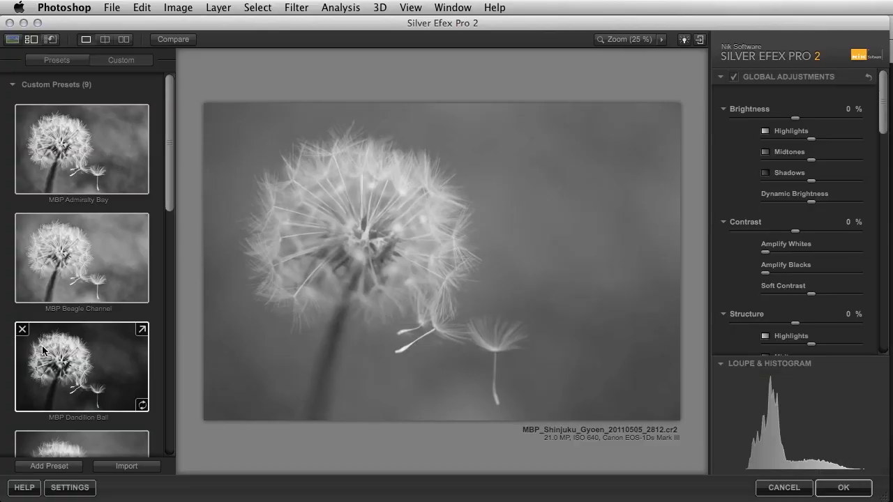
left_click(70, 360)
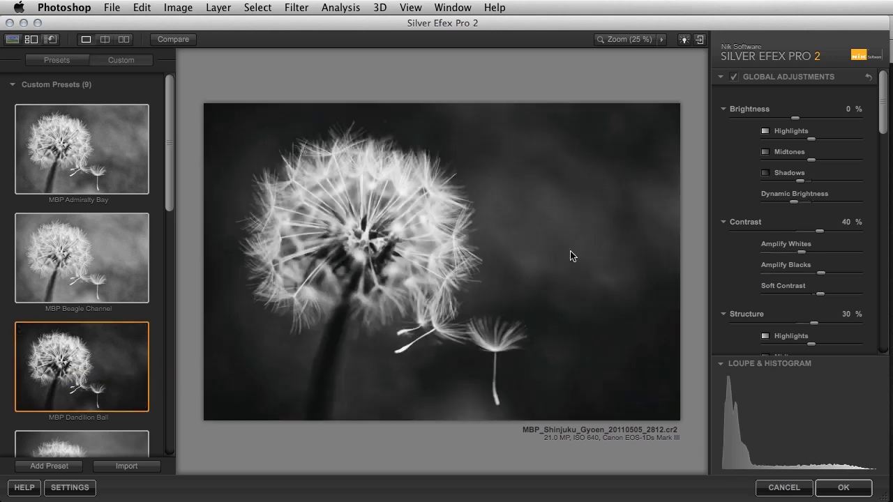
Add a control point on the dark background beside the dandelion head, with size 42% and brightness -37%.
mouse_move(785, 200)
scroll(763, 313, "down", 10)
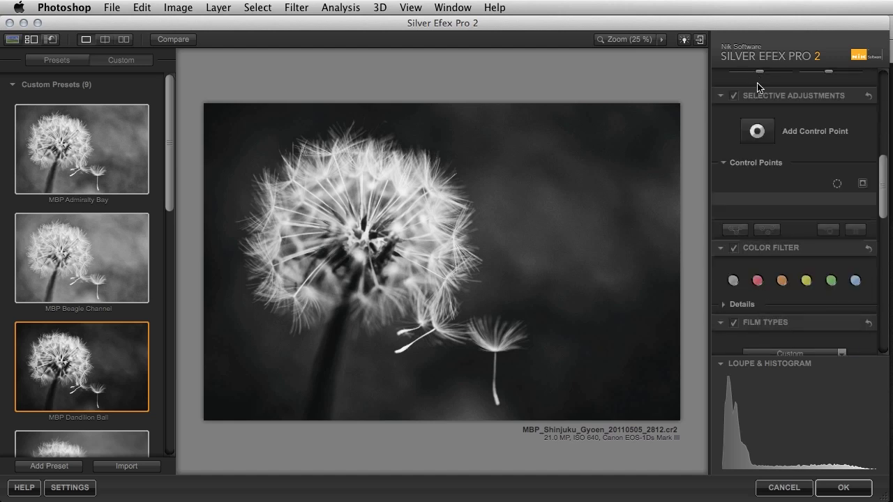
left_click(758, 129)
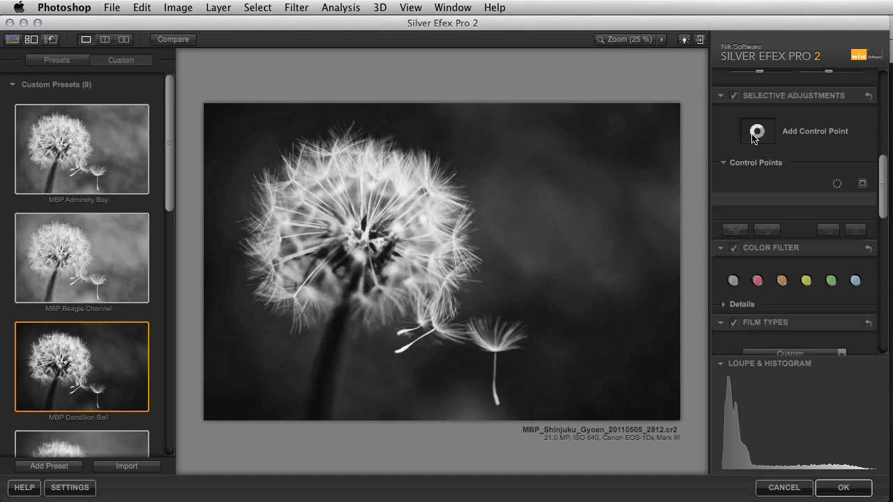
left_click(557, 217)
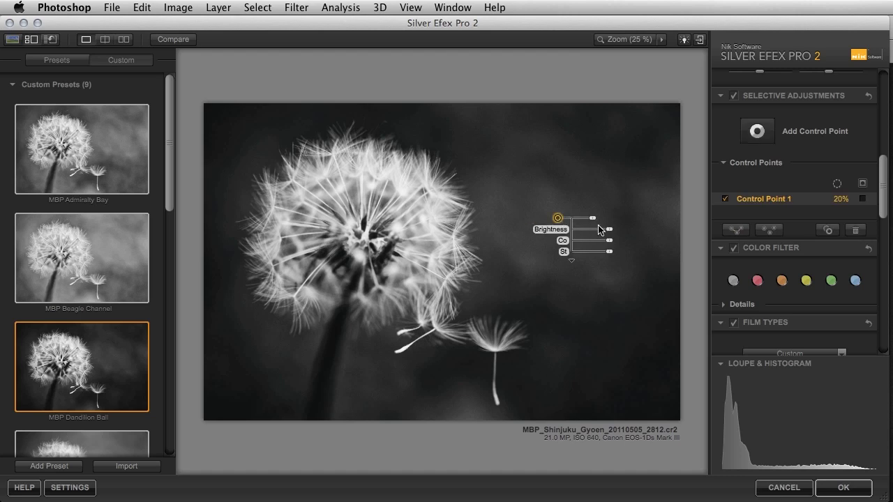
mouse_move(592, 220)
left_mouse_down()
mouse_move(604, 221)
mouse_move(590, 231)
left_mouse_up()
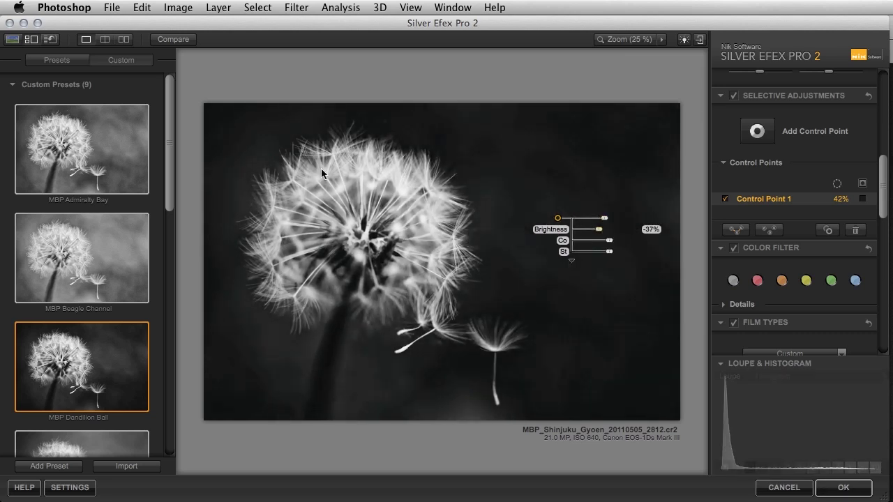
With the edit history shown, duplicate the control point, move the copy to the photo's lower edge beside the loose seed, and set its size to 13%.
left_click(50, 40)
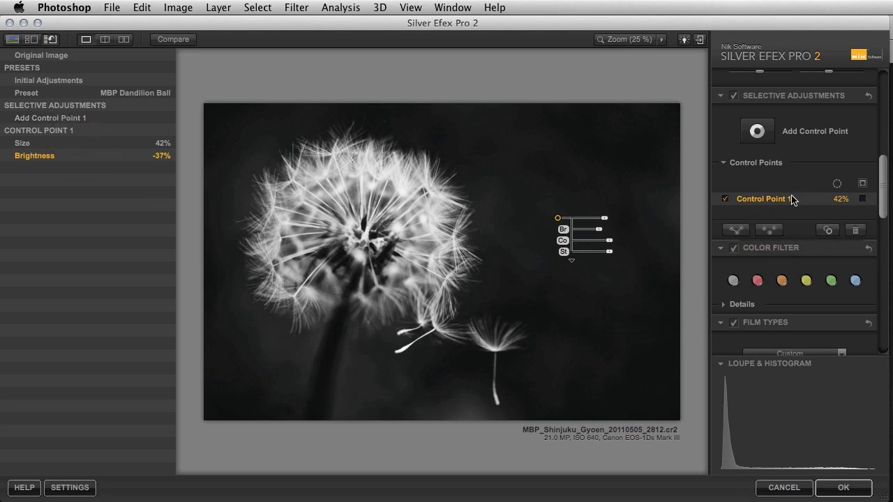
left_click(830, 232)
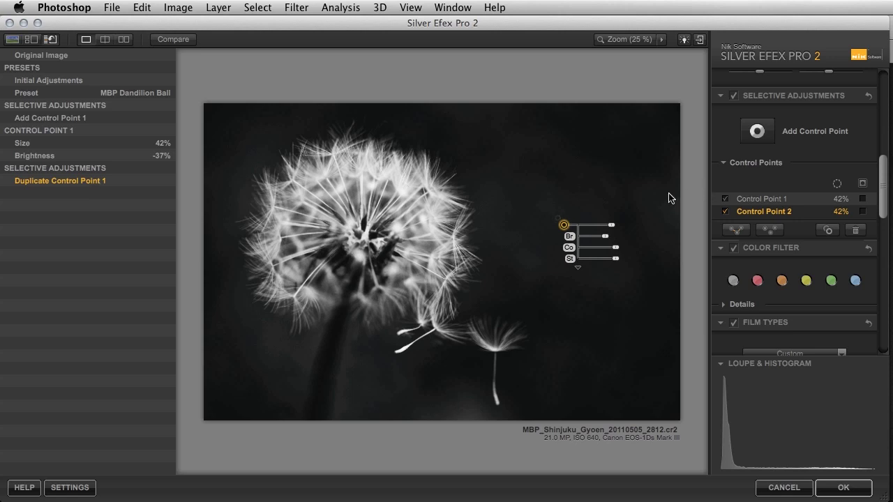
left_click_drag(563, 226, 468, 415)
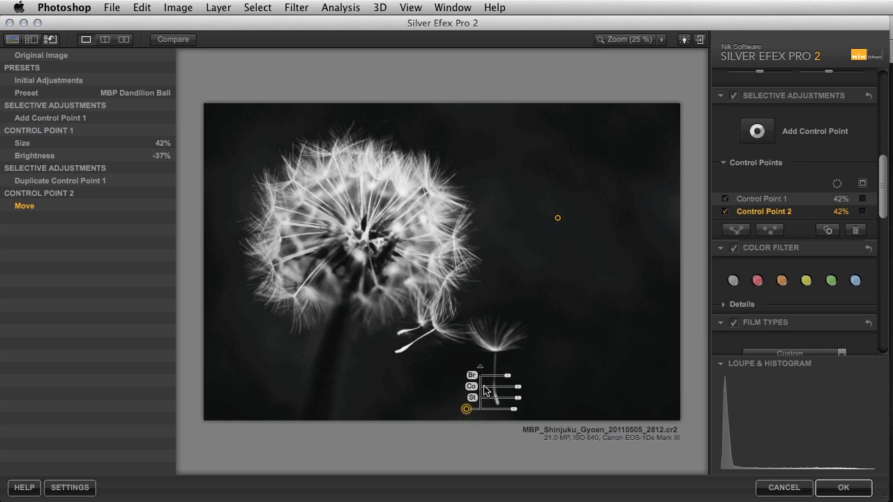
left_click_drag(514, 410, 500, 413)
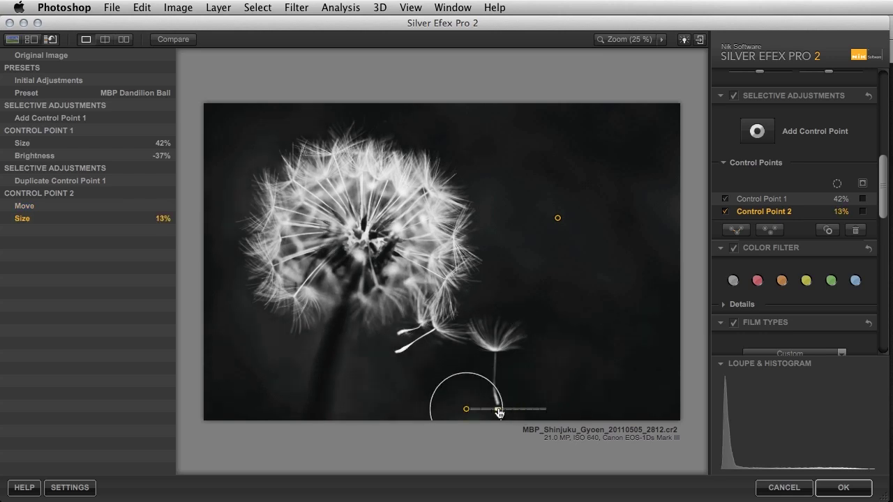
Compare the history states before and after the second control point's resize, return to the 13% state, and apply the filter.
left_click(28, 207)
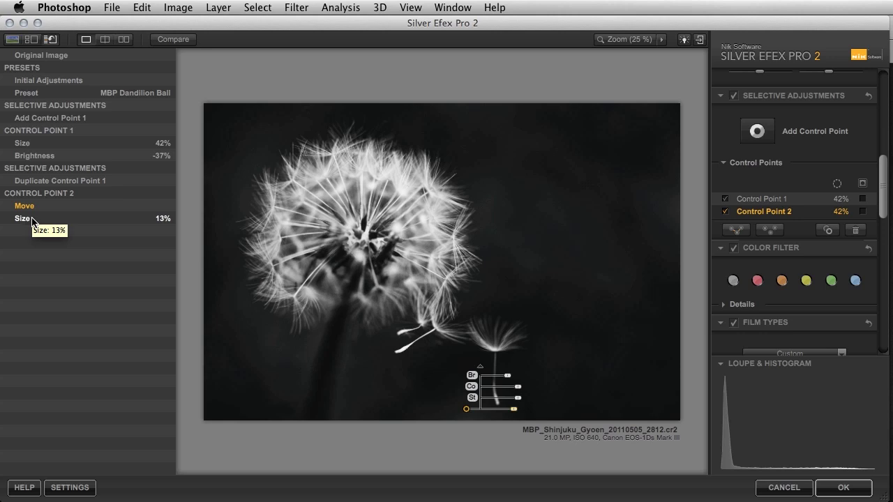
left_click(32, 221)
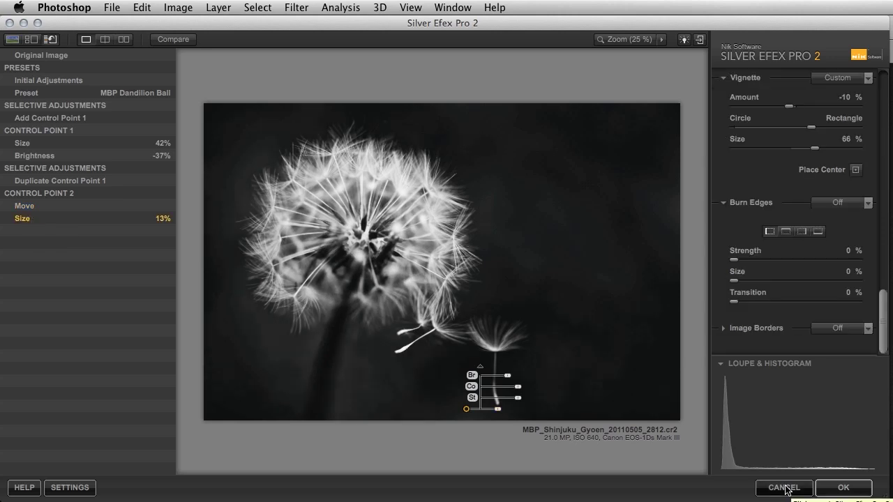
left_click(840, 488)
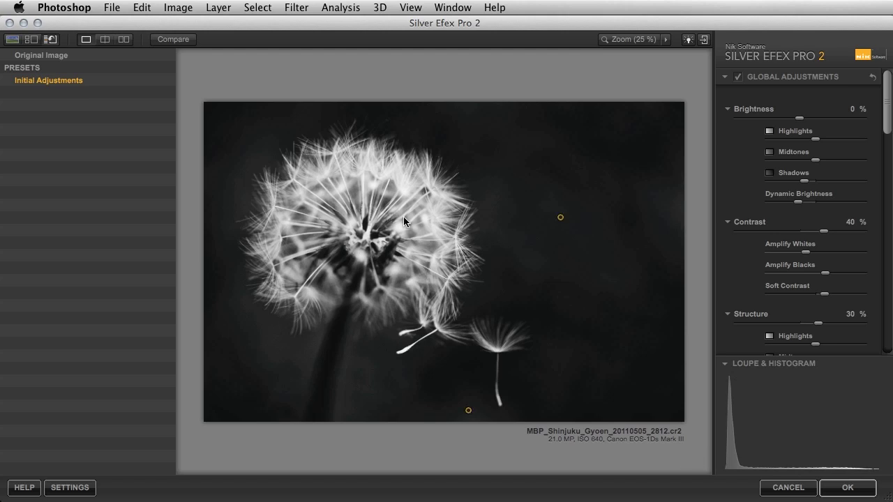
In the reopened smart filter, show the presets, compare the photo with and without Selective Adjustments, and close the filter without applying changes.
left_click(31, 40)
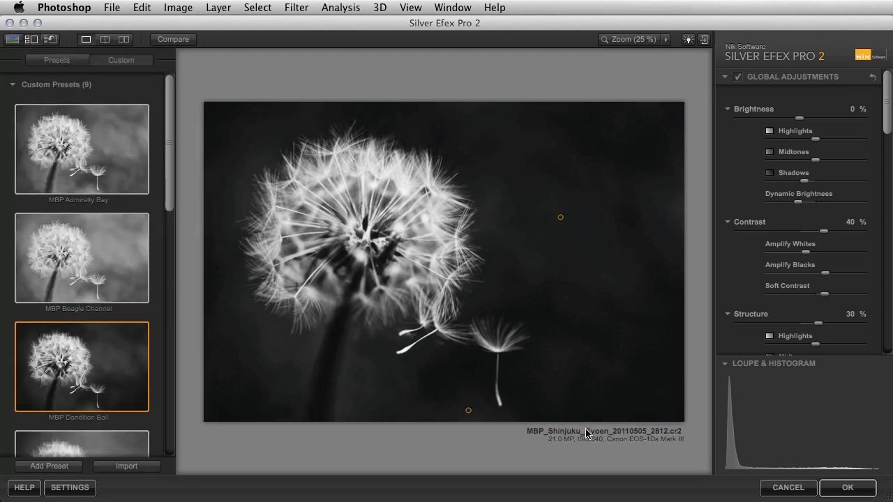
mouse_move(564, 339)
scroll(741, 260, "down", 3)
scroll(739, 260, "down", 10)
scroll(738, 256, "up", 4)
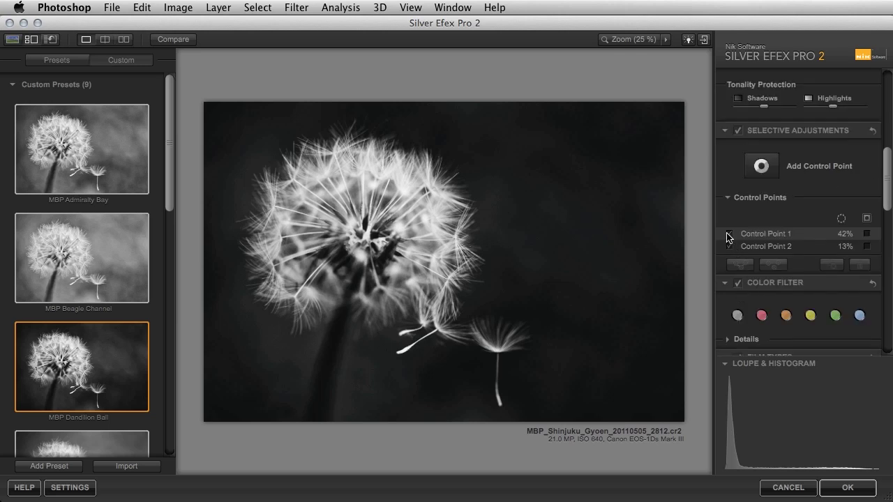
left_click(737, 131)
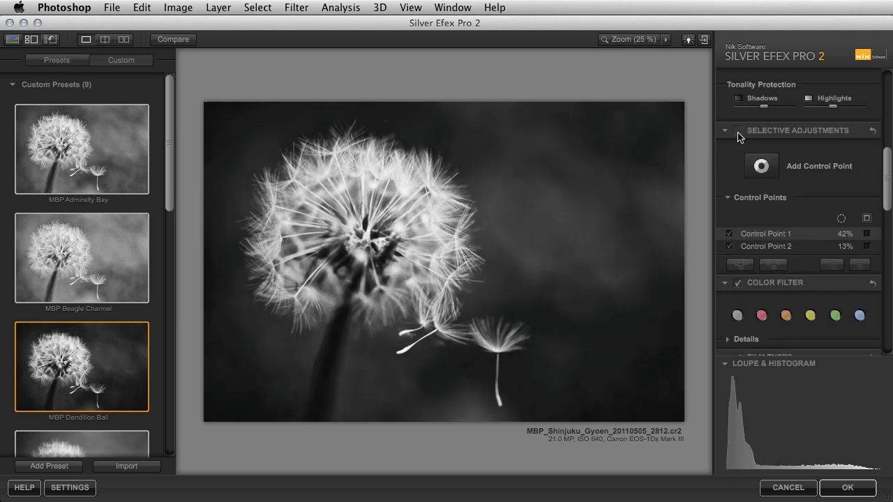
left_click(738, 131)
mouse_move(564, 235)
mouse_move(729, 414)
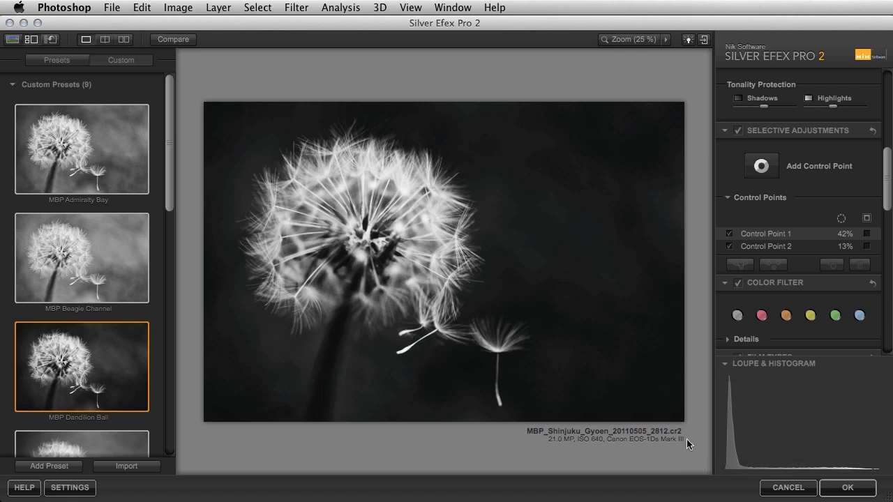
mouse_move(581, 140)
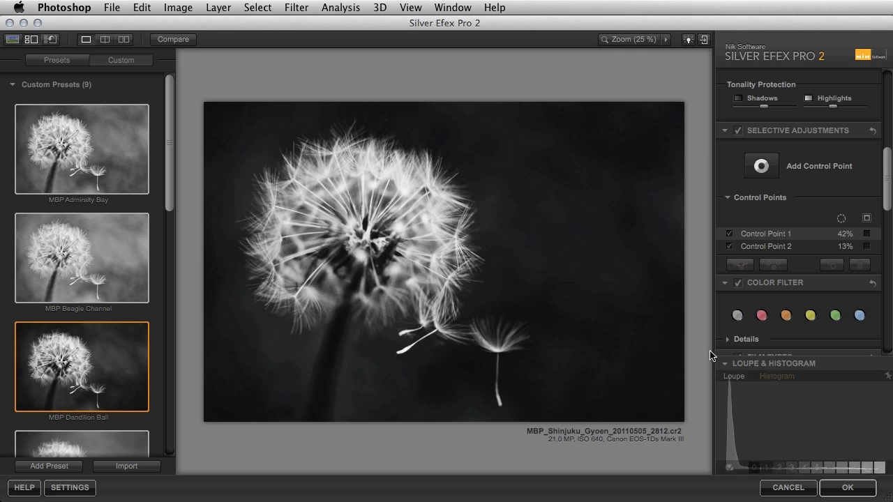
left_click(788, 488)
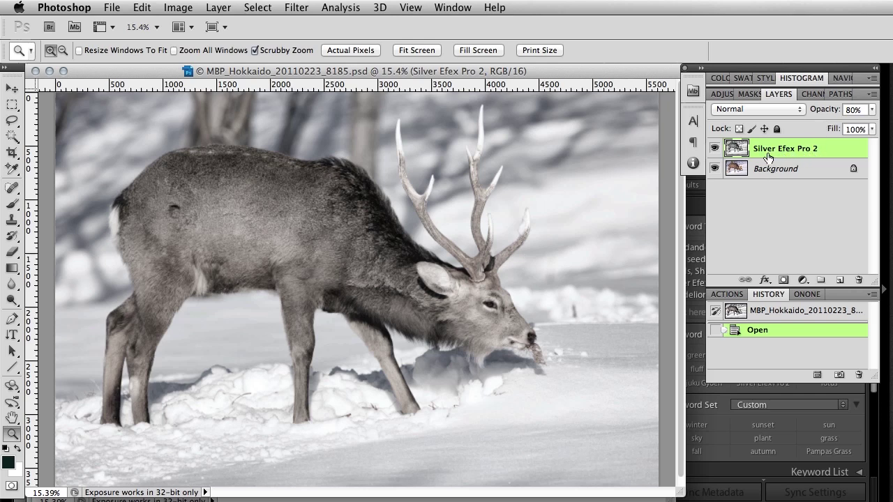
On the deer photo, try the Silver Efex Pro 2 layer at 100% opacity, lower it to about 82%, and deselect the layer.
left_click(871, 109)
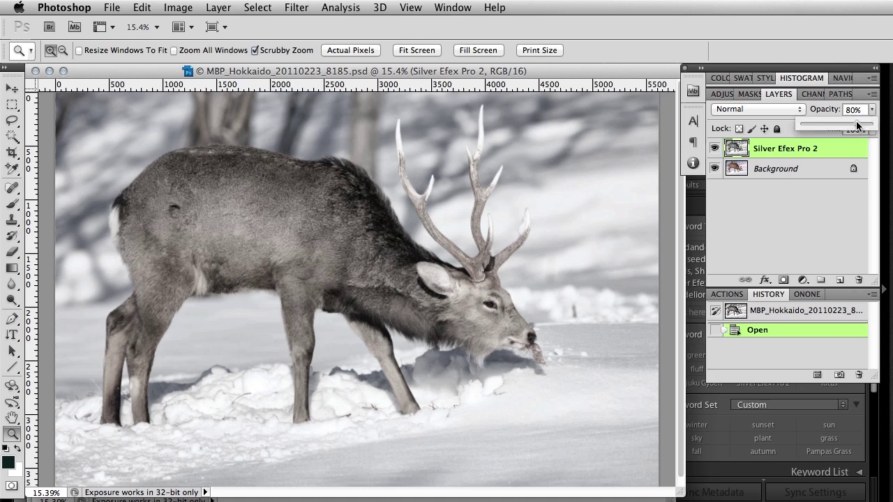
left_click_drag(858, 126, 856, 124)
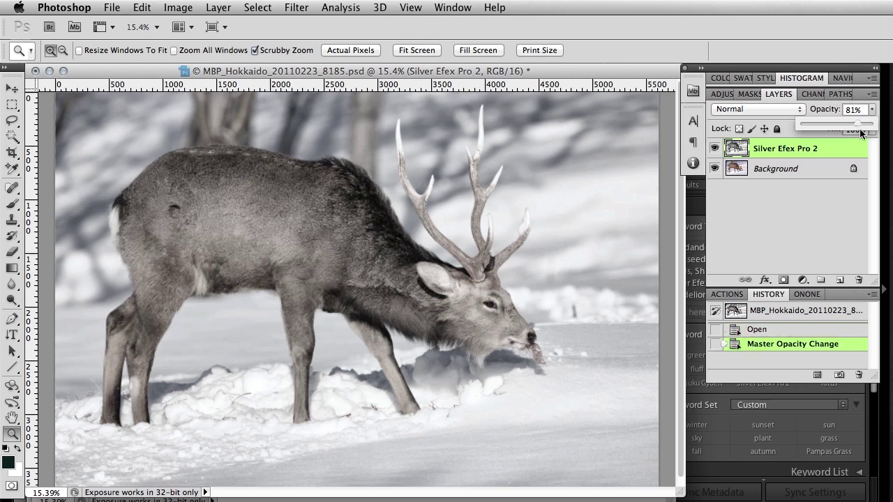
left_click_drag(860, 126, 879, 131)
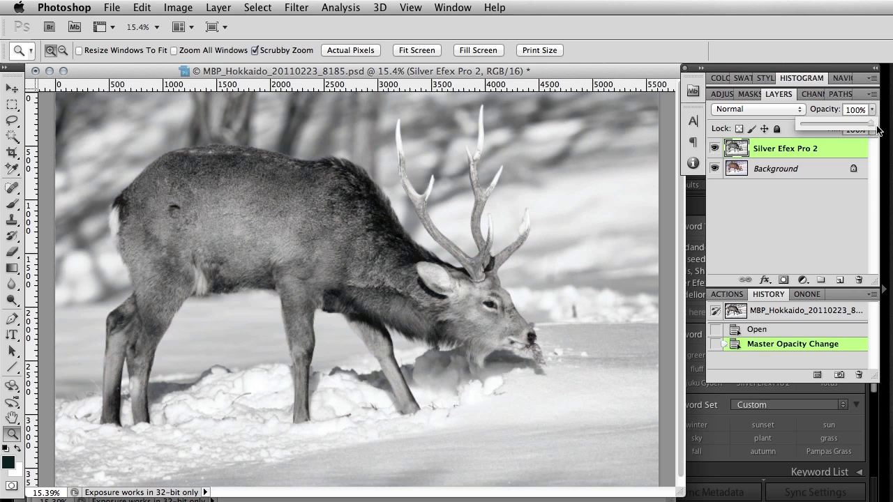
left_click_drag(879, 131, 858, 127)
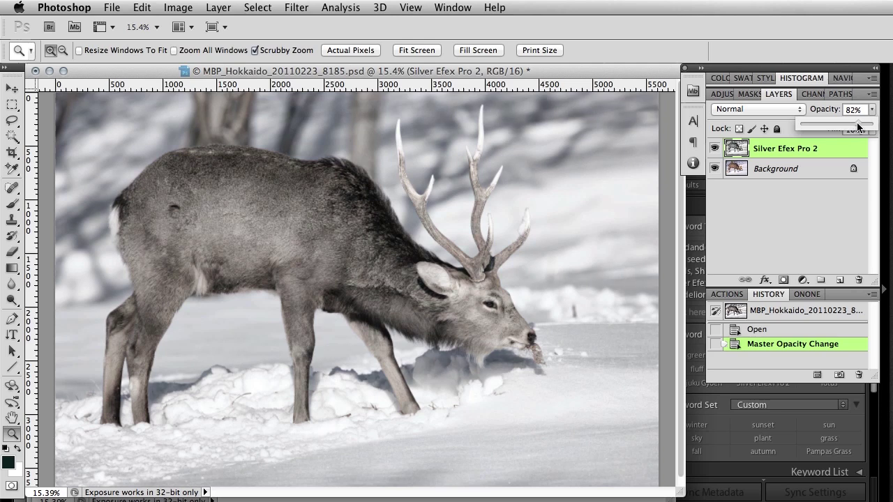
left_click_drag(857, 127, 856, 126)
left_click(779, 217)
left_click(779, 218)
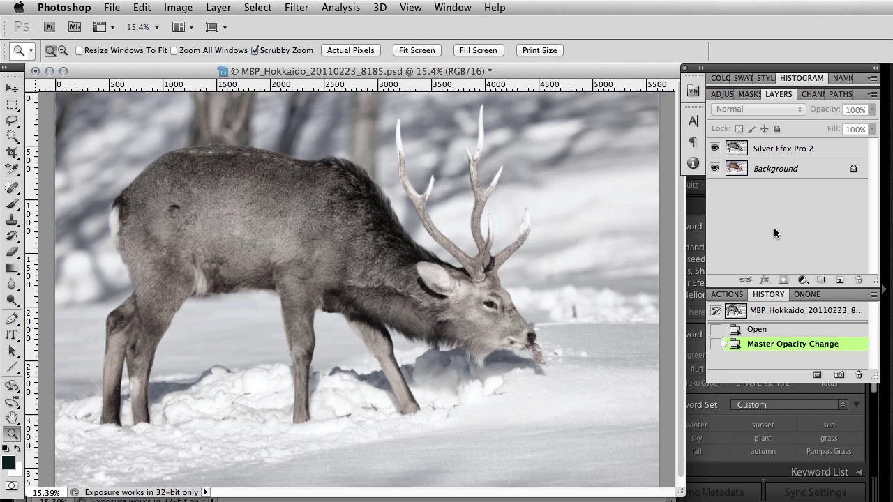
Hide the Silver Efex Pro 2 layer, open Silver Efex Pro 2 on the deer background, and apply the MBP Beagle Channel preset.
left_click(714, 149)
left_click(296, 7)
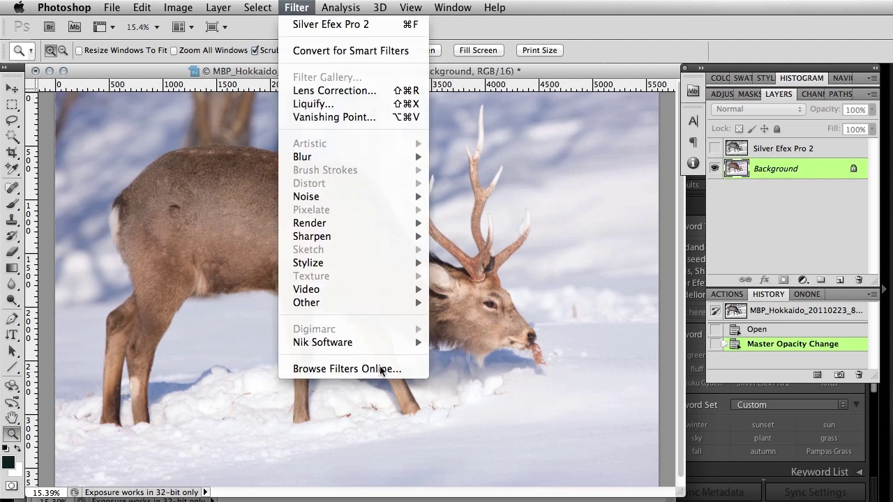
mouse_move(381, 342)
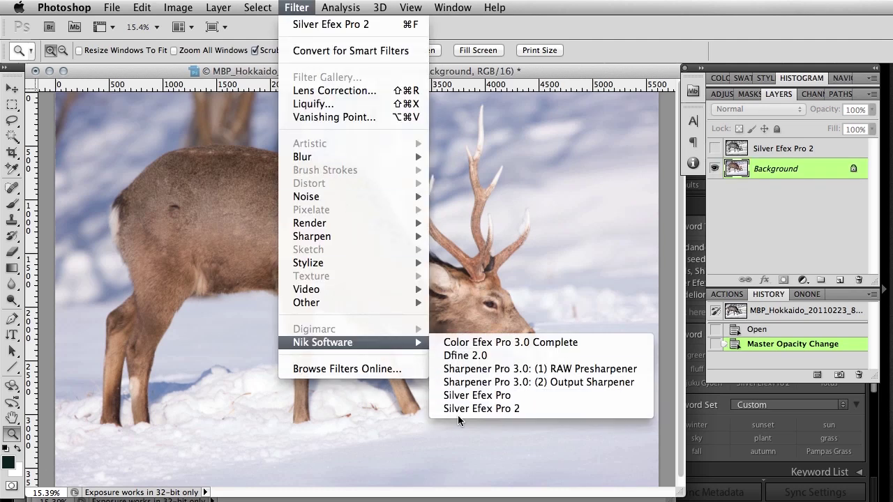
left_click(481, 409)
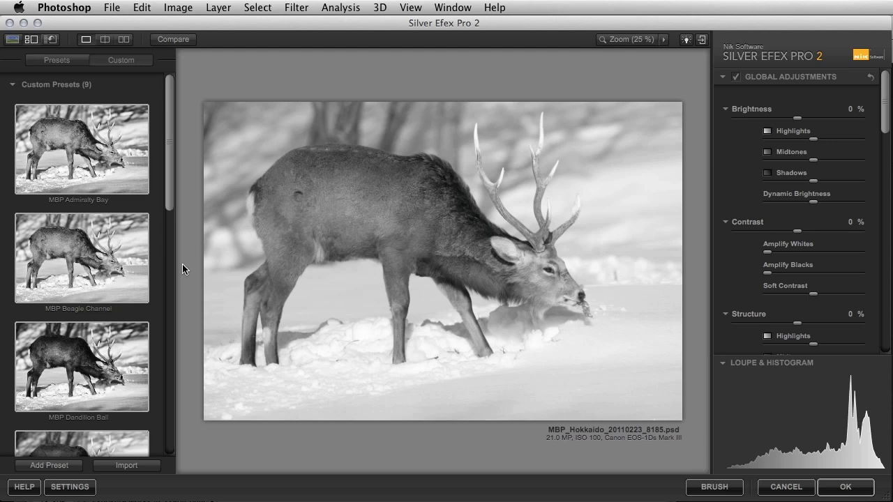
left_click(79, 263)
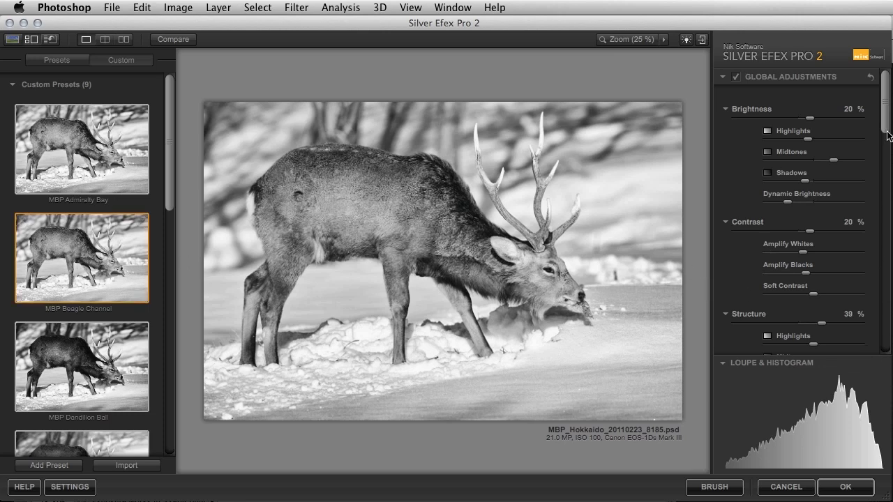
Try custom Burn Edges strengths of 42% on the left edge and 45% on the top edge, and switch to the All Edges 1 preset.
left_click_drag(887, 107, 889, 331)
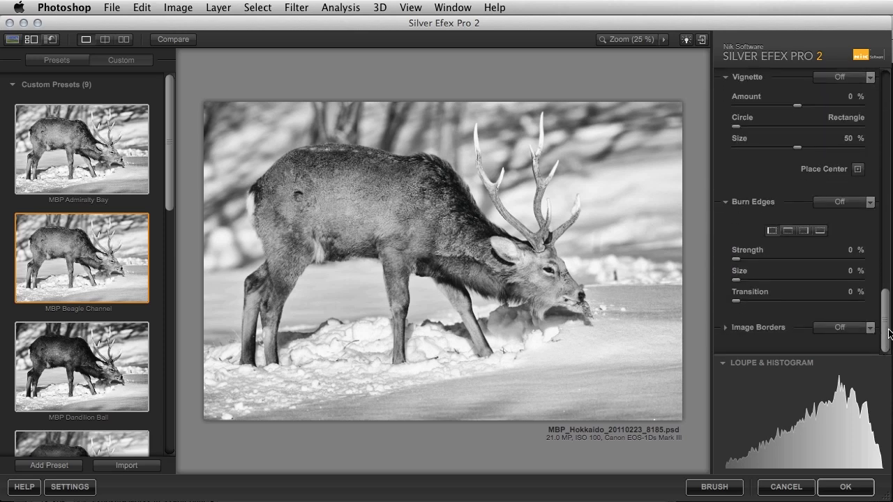
left_click(871, 202)
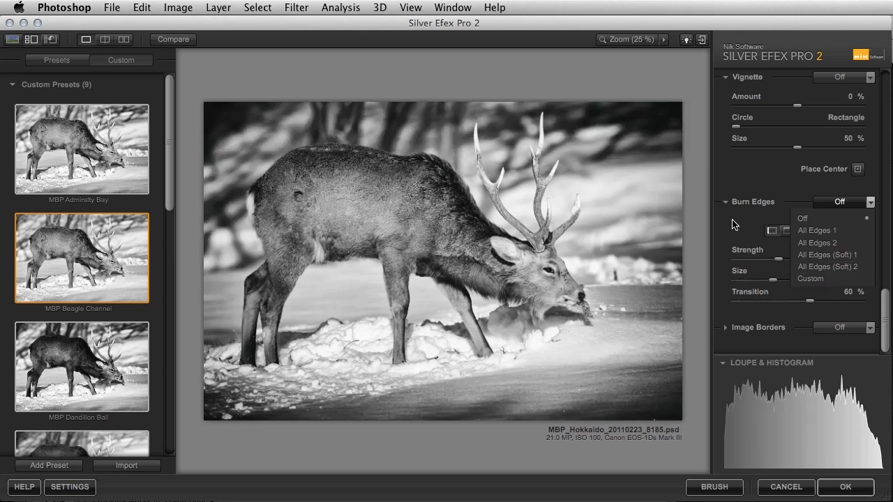
left_click(734, 225)
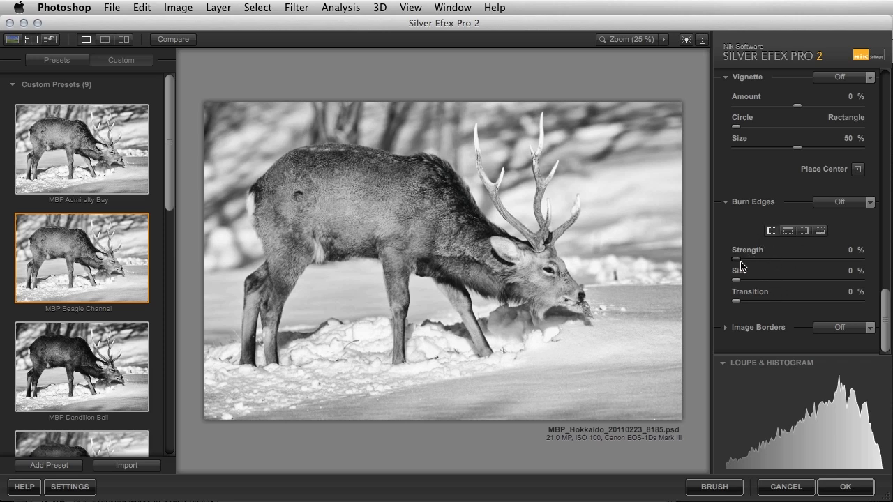
left_click_drag(737, 259, 792, 265)
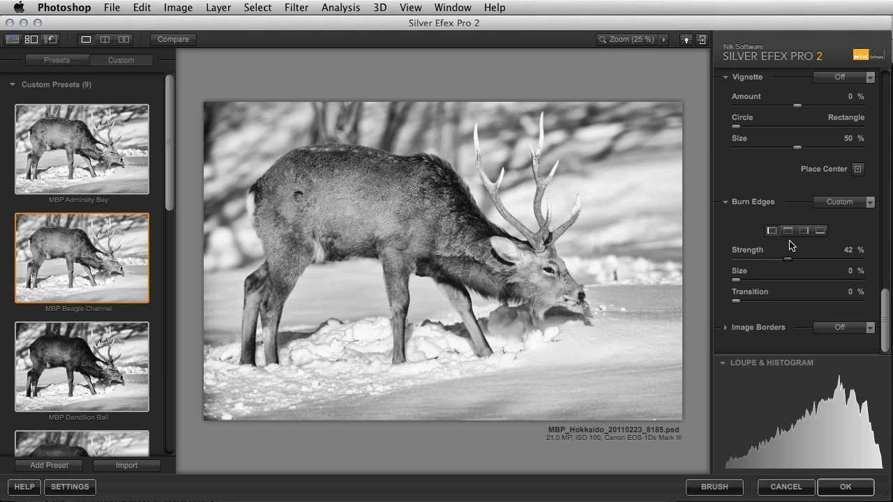
left_click(789, 233)
left_click_drag(740, 261, 797, 263)
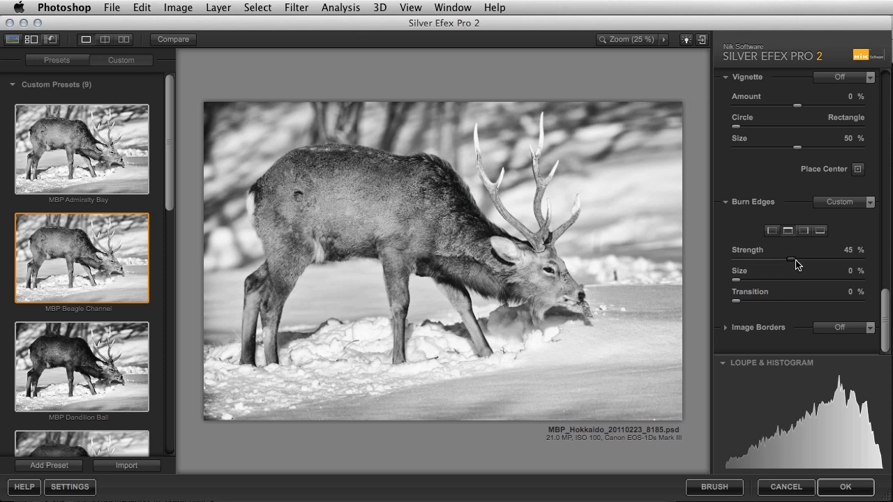
left_click(846, 202)
left_click(842, 235)
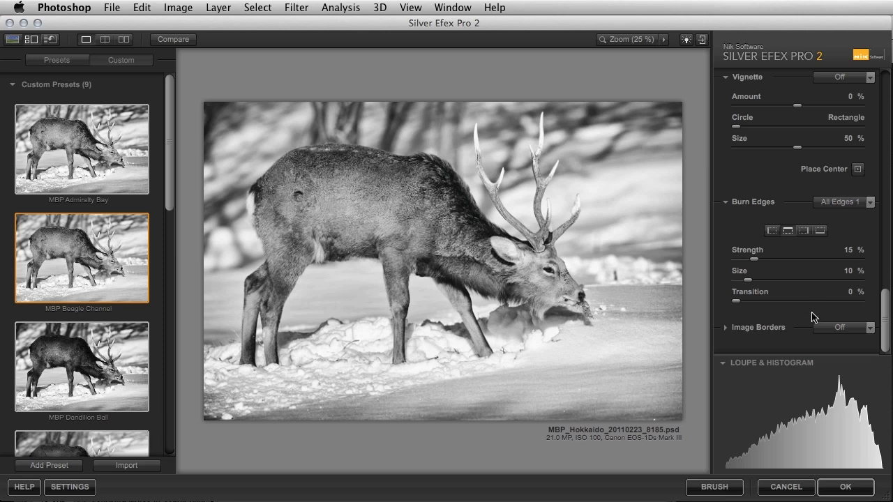
Preview the image border types, including Type 12, leave the borders off, and apply the filter to the deer photo.
left_click(725, 328)
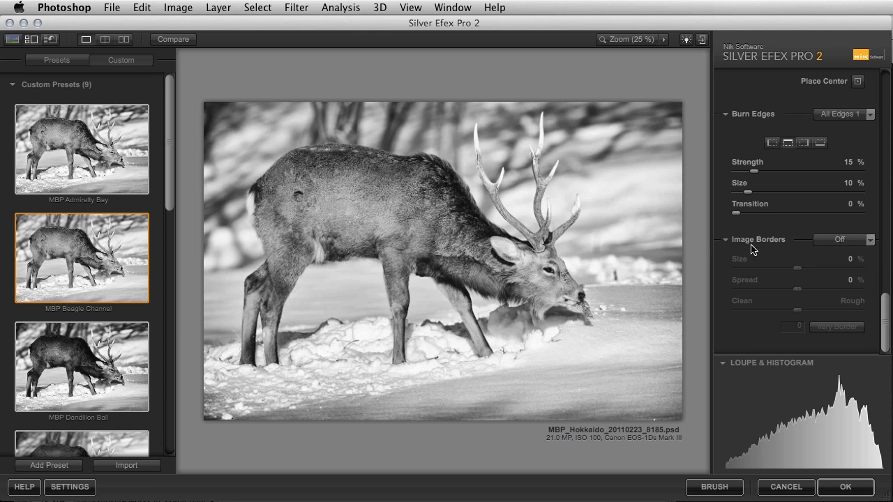
left_click(870, 243)
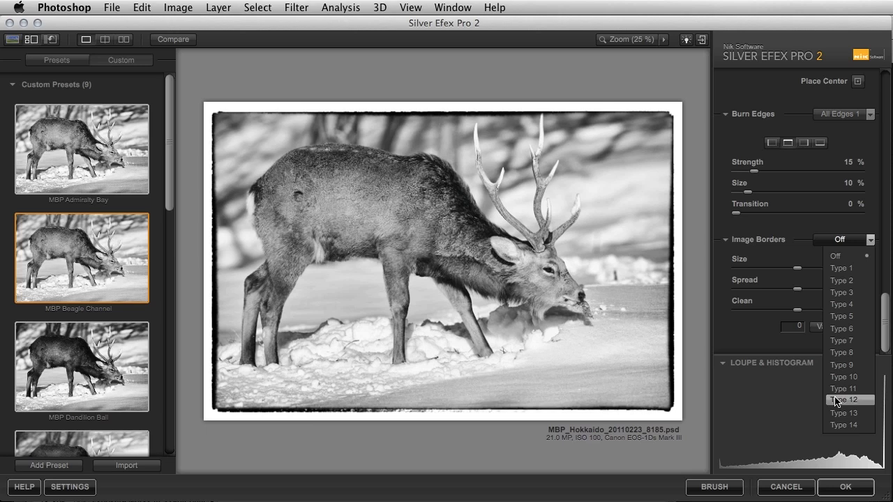
left_click(732, 333)
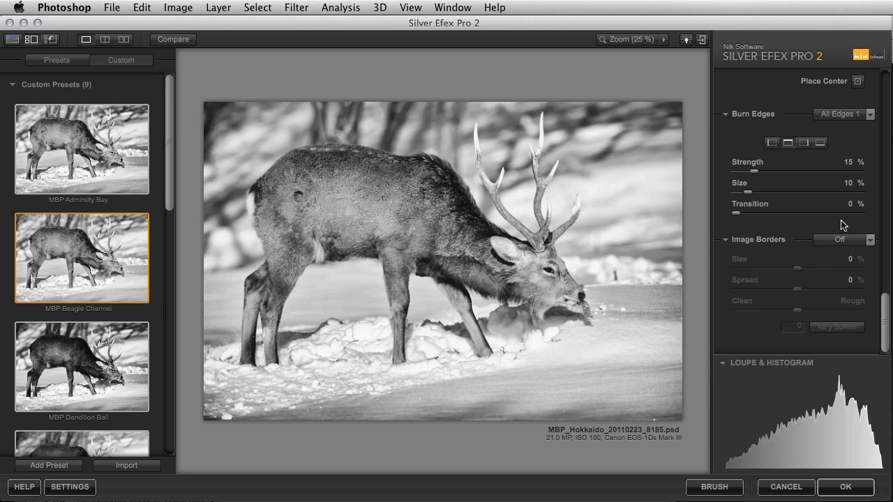
left_click(851, 489)
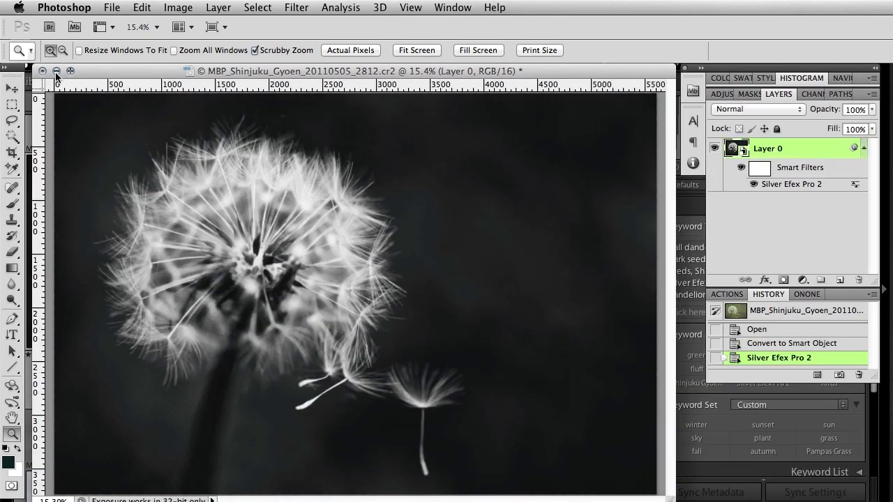
Minimize the dandelion photo, switch to Lightroom, and open the color Patagonia landscape MBP_Patagonia_20110408_2565.cr2 in a single-photo view.
left_click(57, 71)
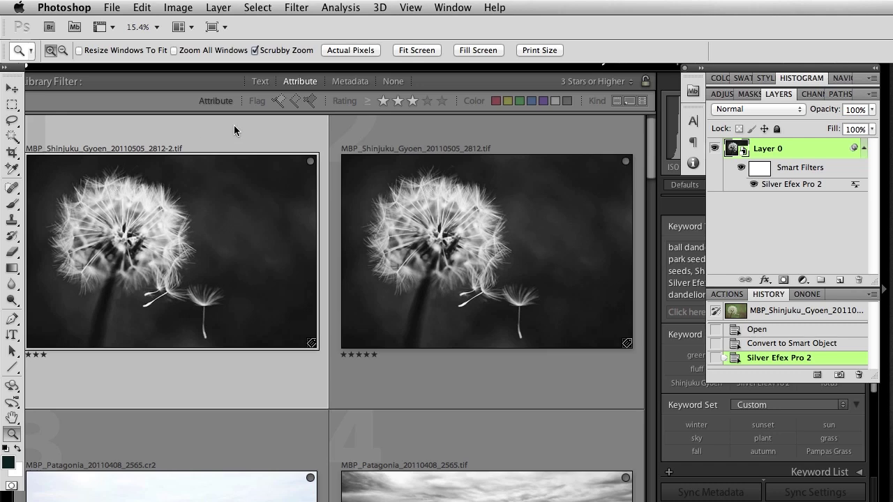
left_click(235, 128)
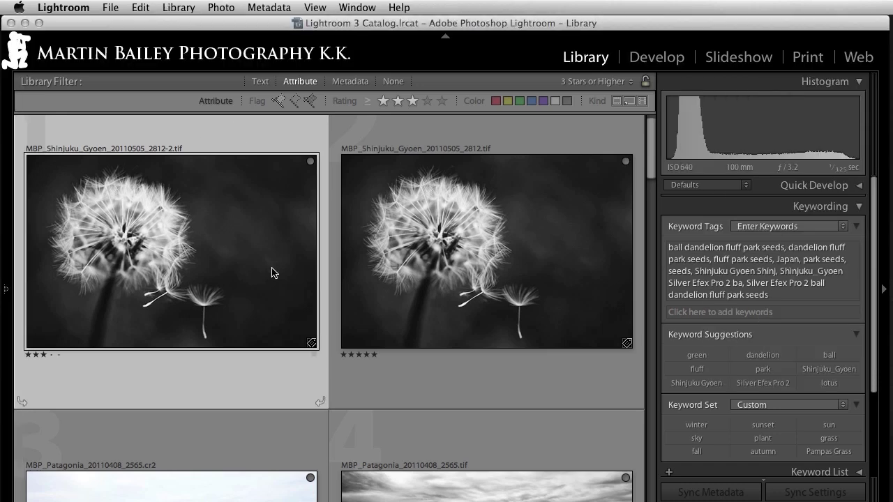
scroll(271, 273, "down", 5)
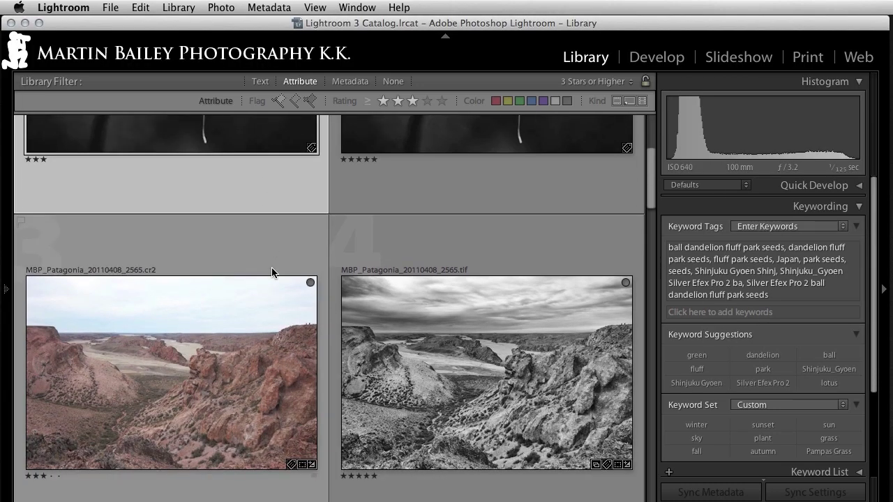
scroll(272, 273, "down", 2)
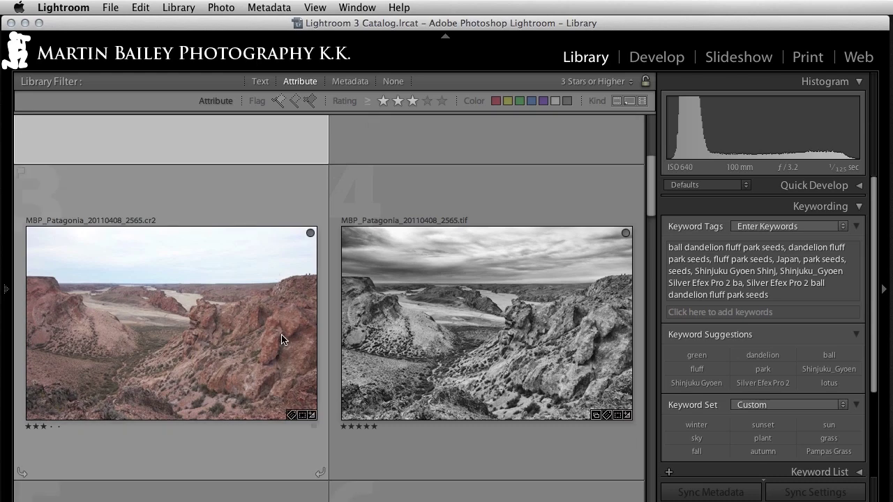
scroll(282, 340, "down", 2)
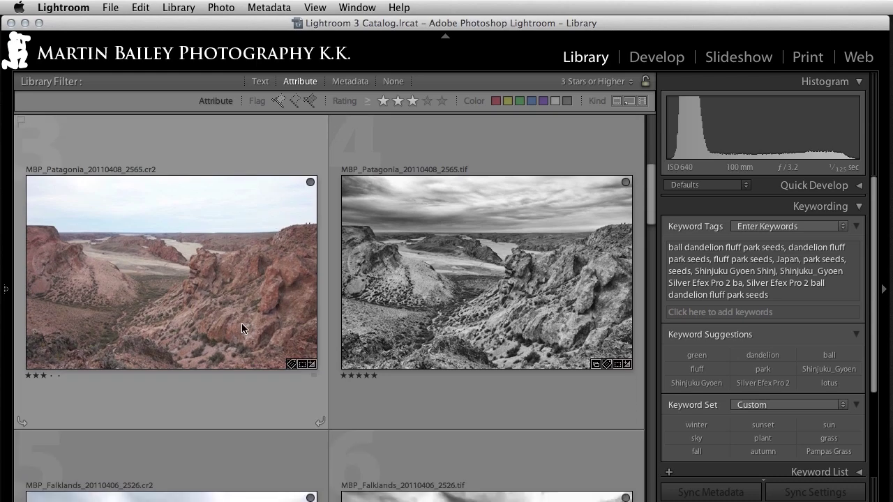
double_click(241, 328)
Compare the color and black-and-white versions of the Patagonia landscape.
key("Right")
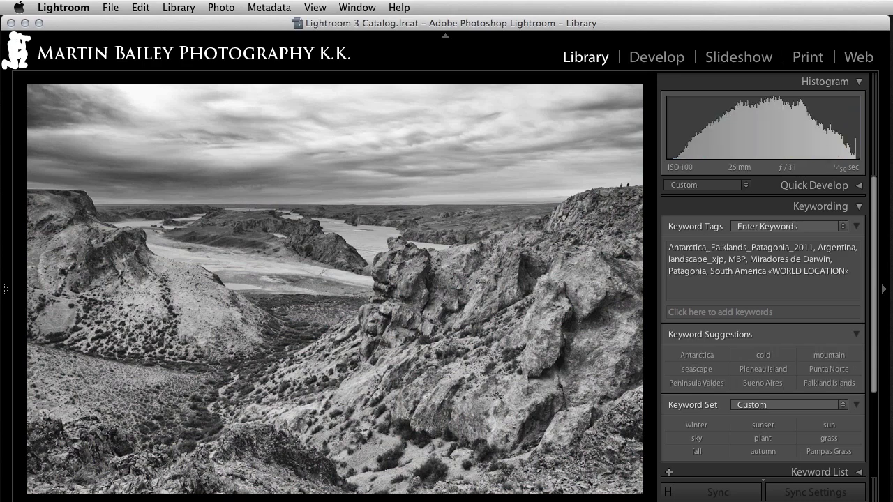
key("Left")
key("Right")
key("Right")
key("Left")
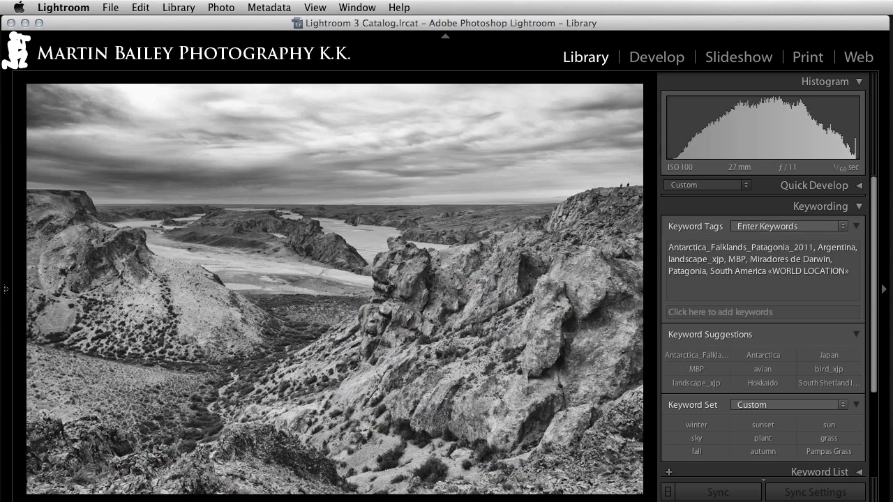
key("Left")
key("Right")
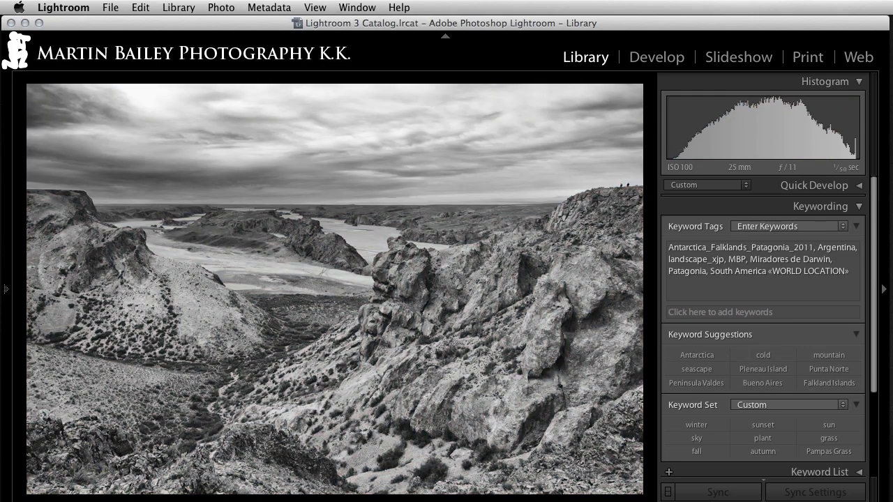
Review the black-and-white conversions of the penguin colony, shipwreck, Antarctic coast, driftwood and fishing boats, including the color deer and boat photos.
key("Right")
key("Right")
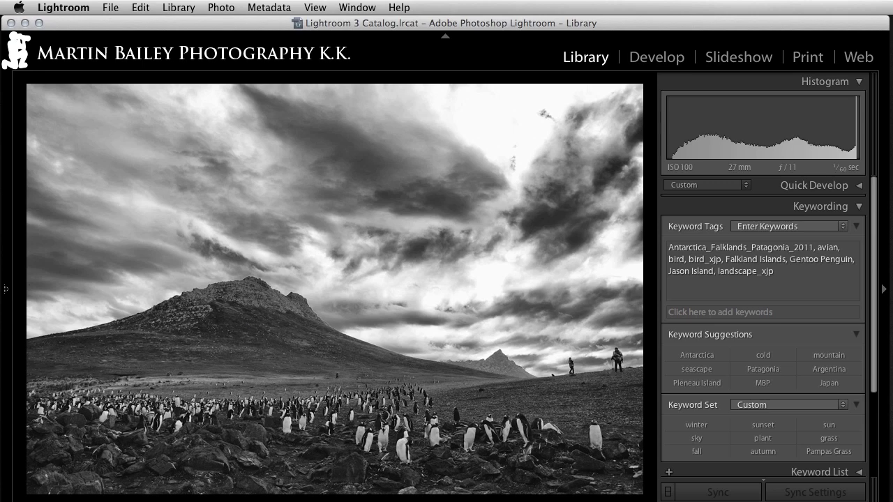
key("Right")
key("Right")
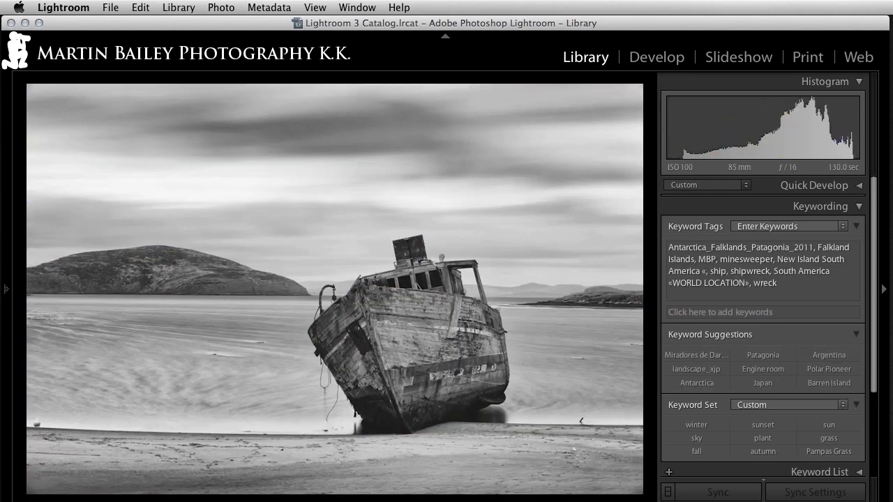
key("Left")
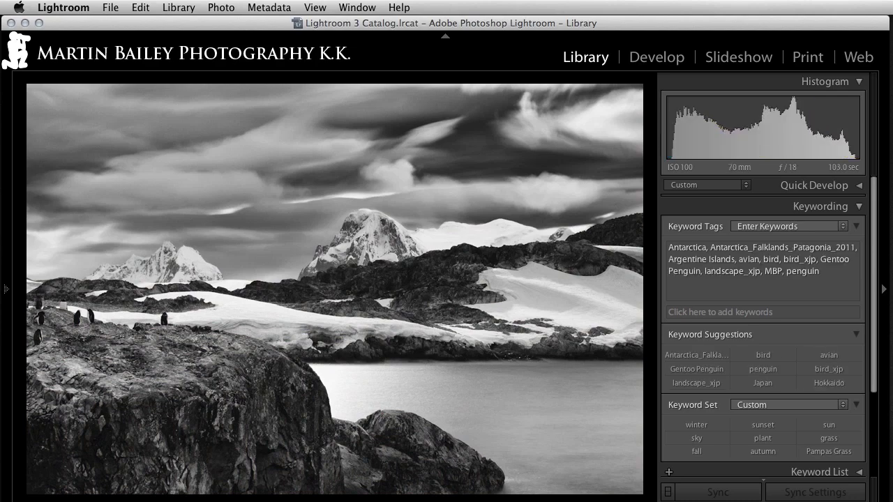
key("Left")
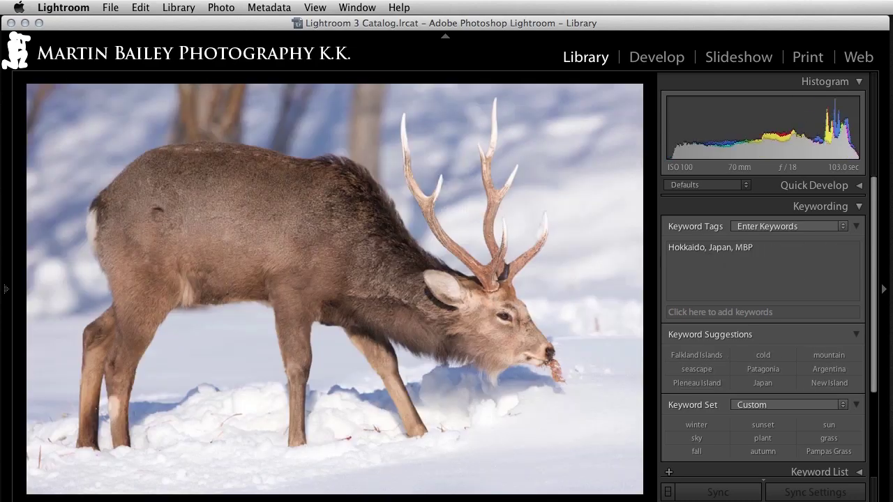
key("Left")
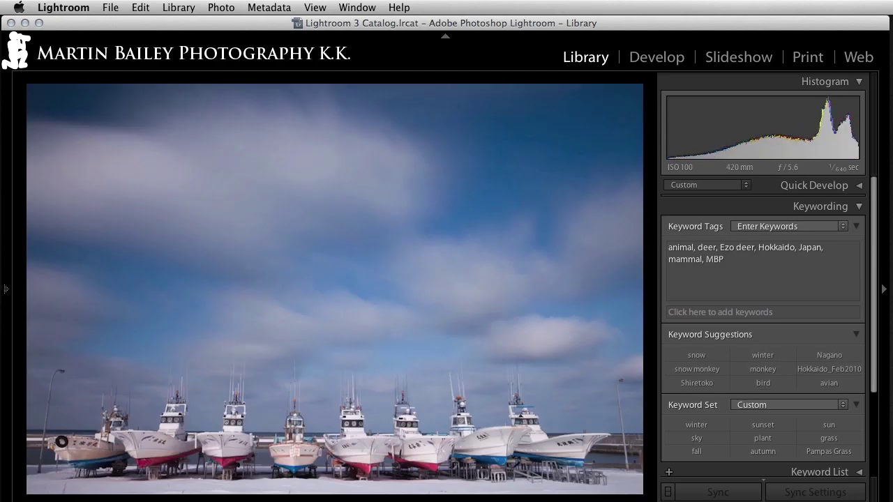
key("Left")
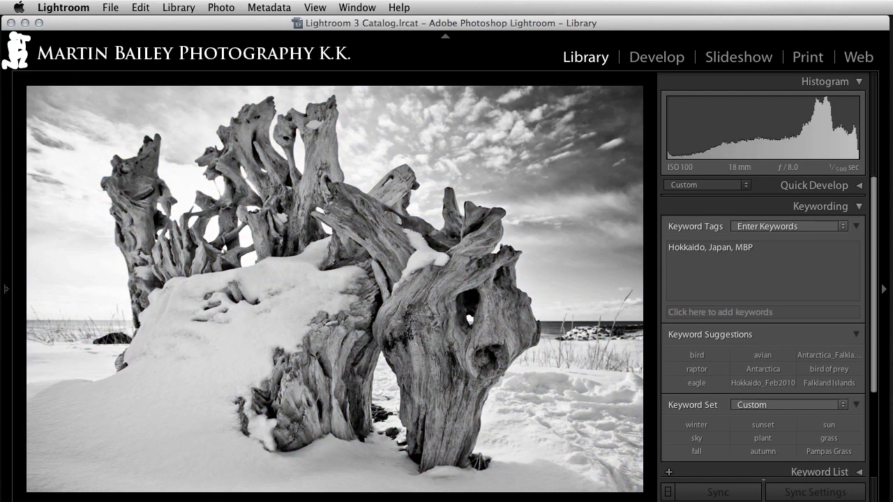
key("Right")
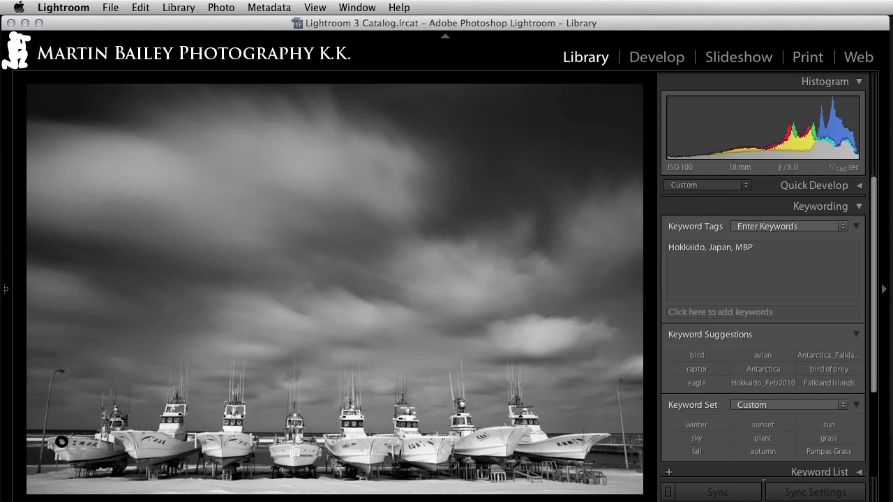
key("Right")
key("Right")
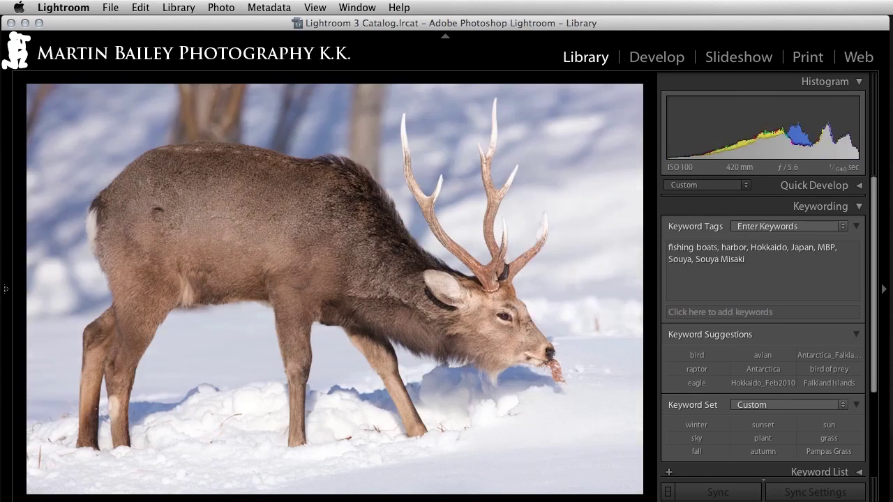
key("Right")
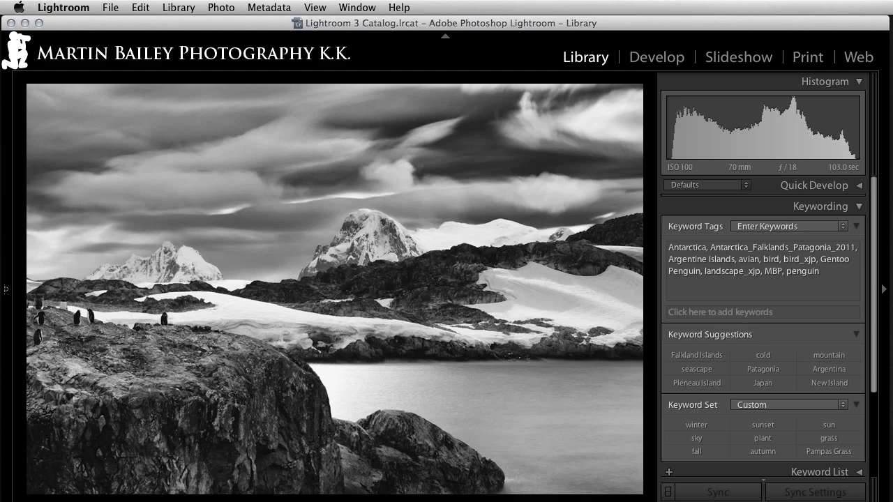
Switch to Firefox and show the Nik Software product page, the Martin Bailey Photography blog, and the photography site's menu page.
key("super+Tab")
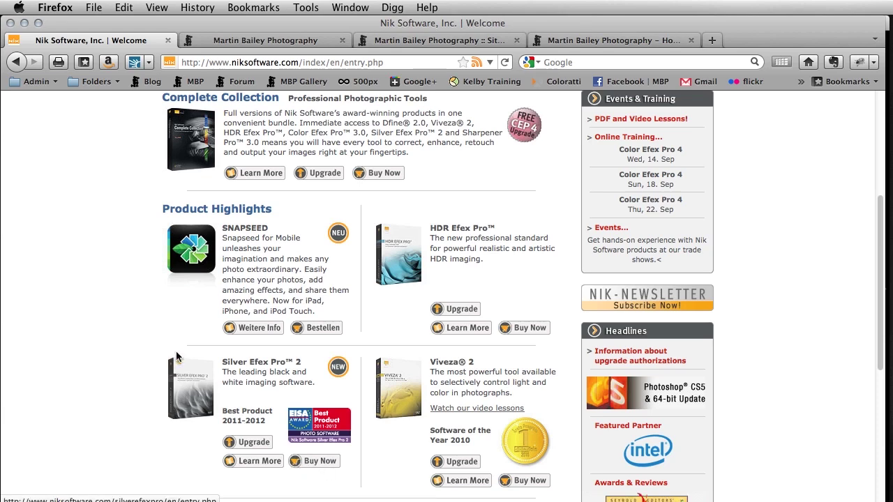
scroll(97, 354, "up", 3)
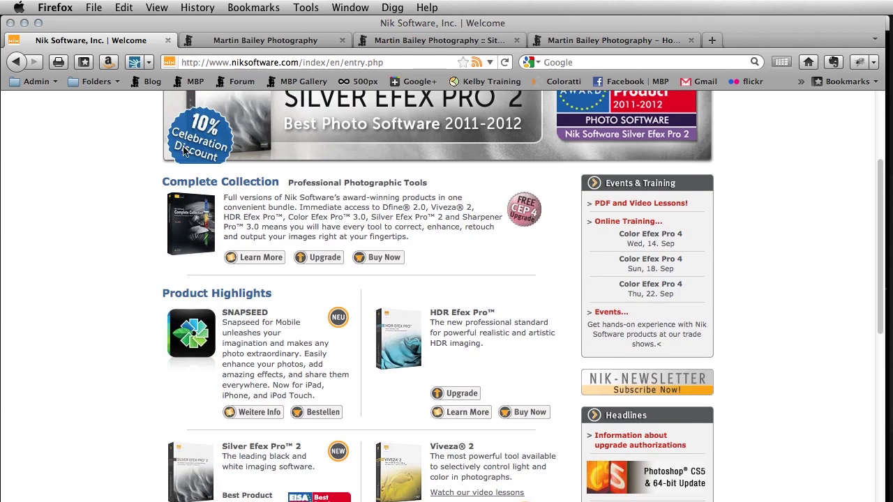
left_click(237, 44)
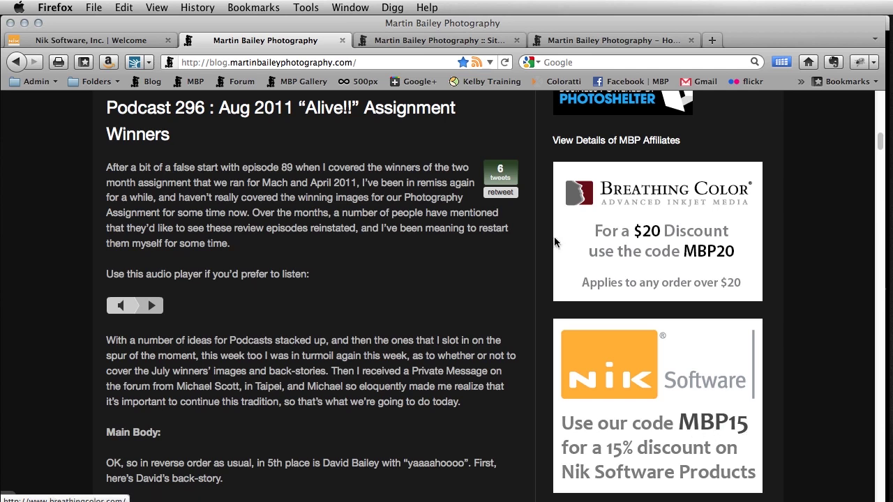
left_click(400, 44)
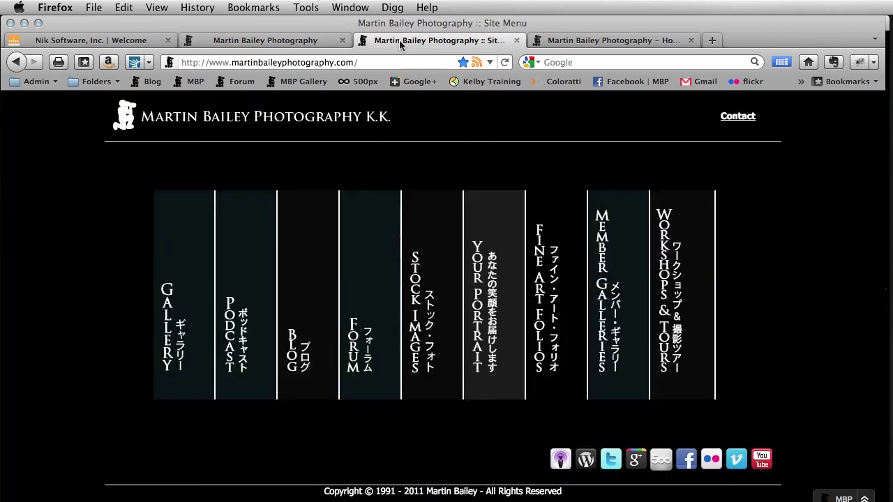